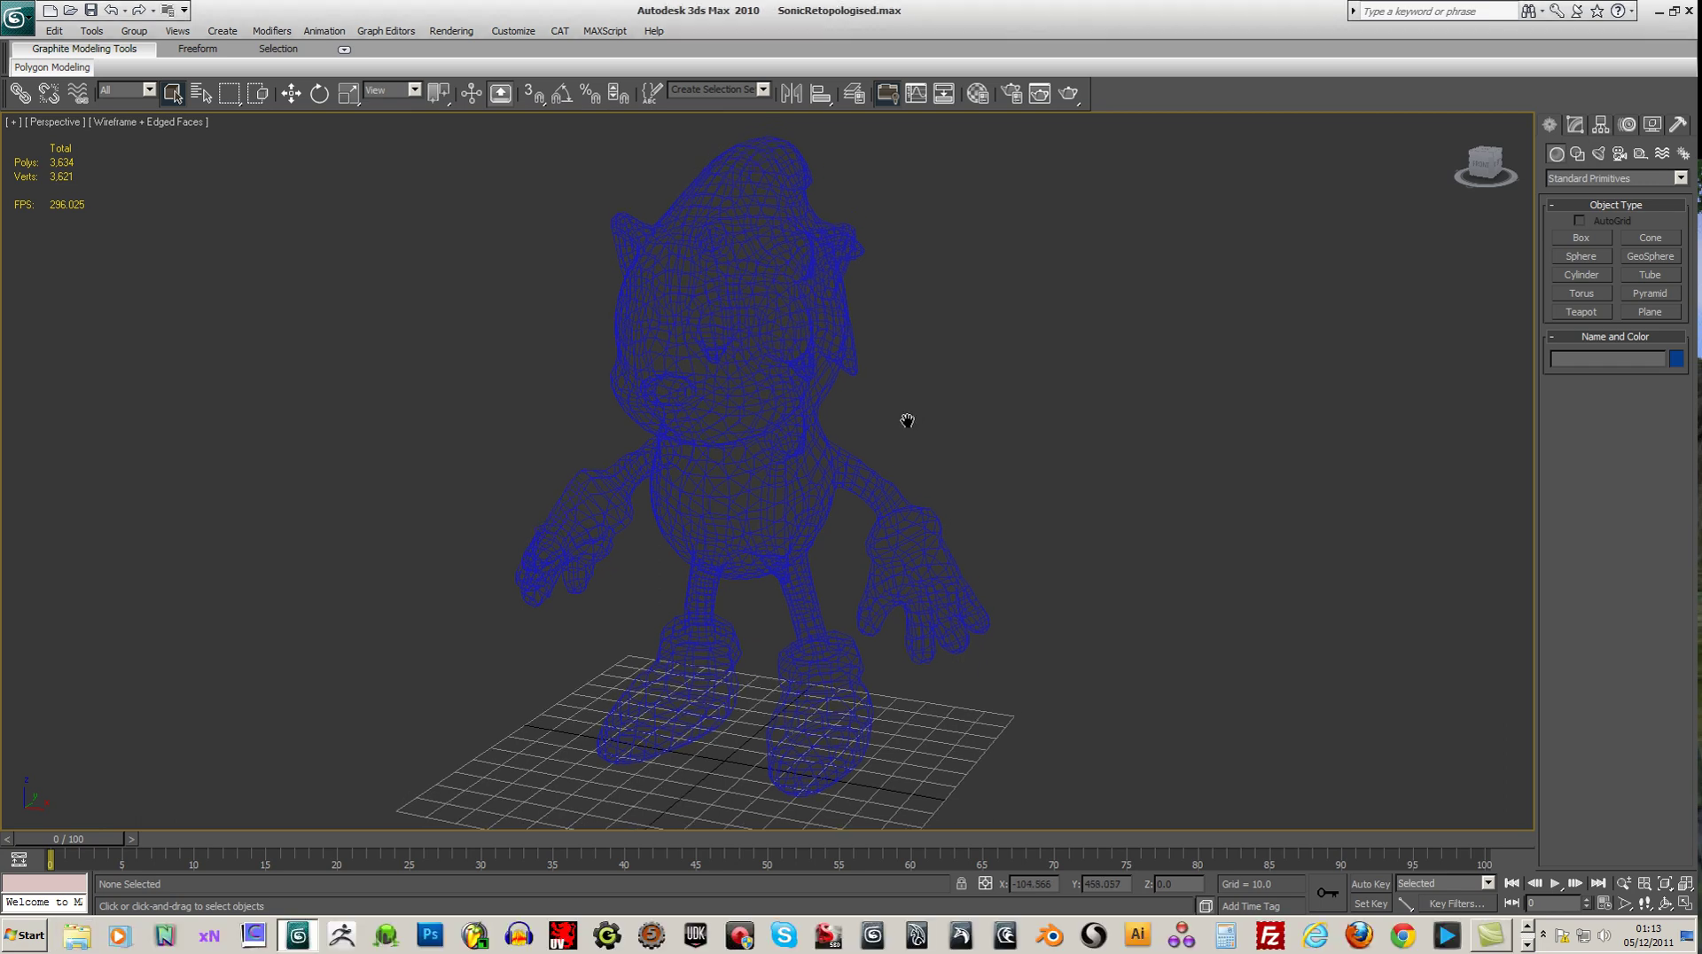
# Step: Change the SonicRetop object colour from blue to white, then deselect it
pyautogui.click(674, 413)
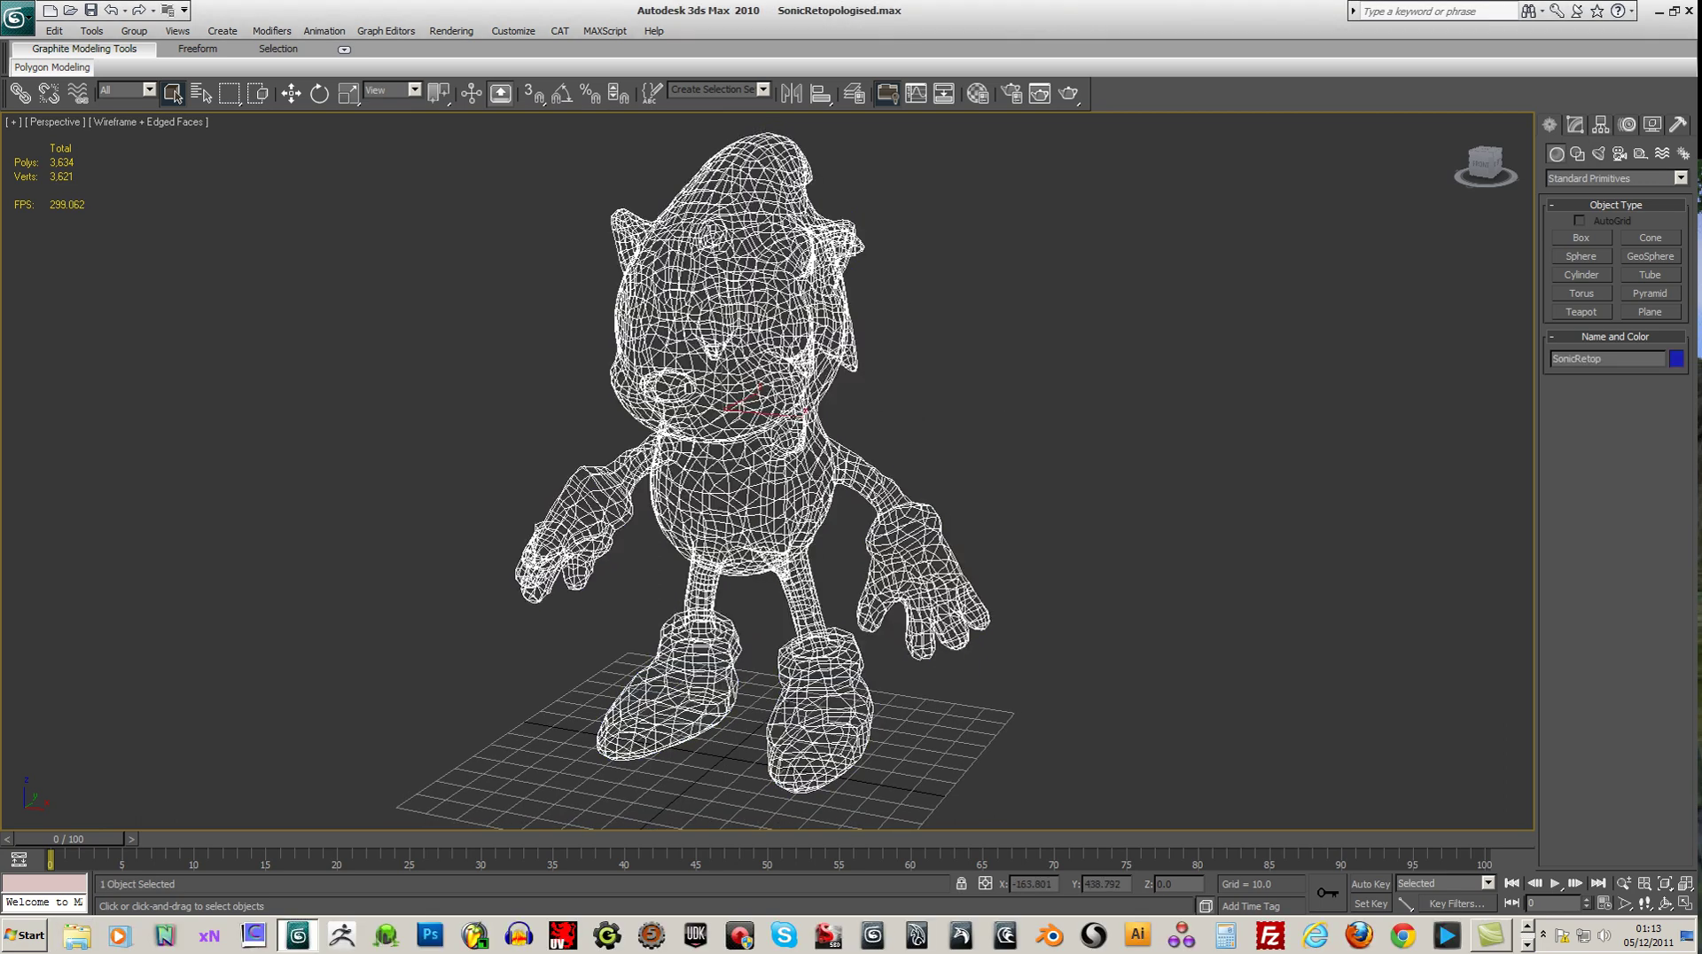
pyautogui.click(1676, 361)
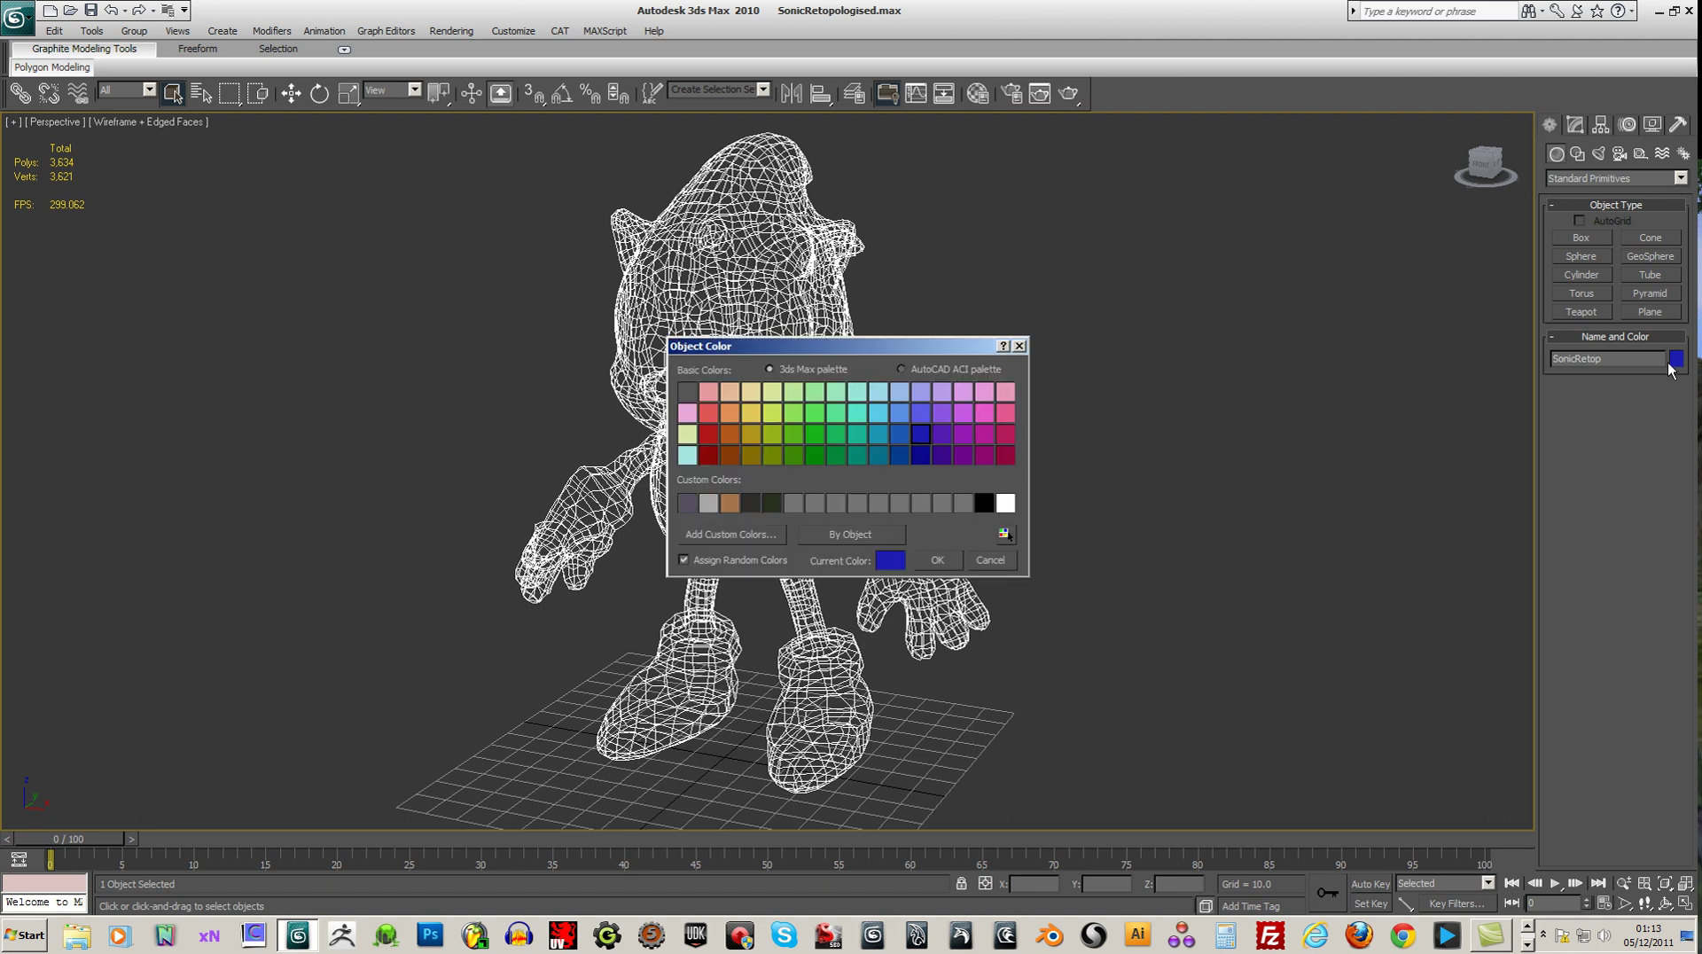
pyautogui.click(1005, 503)
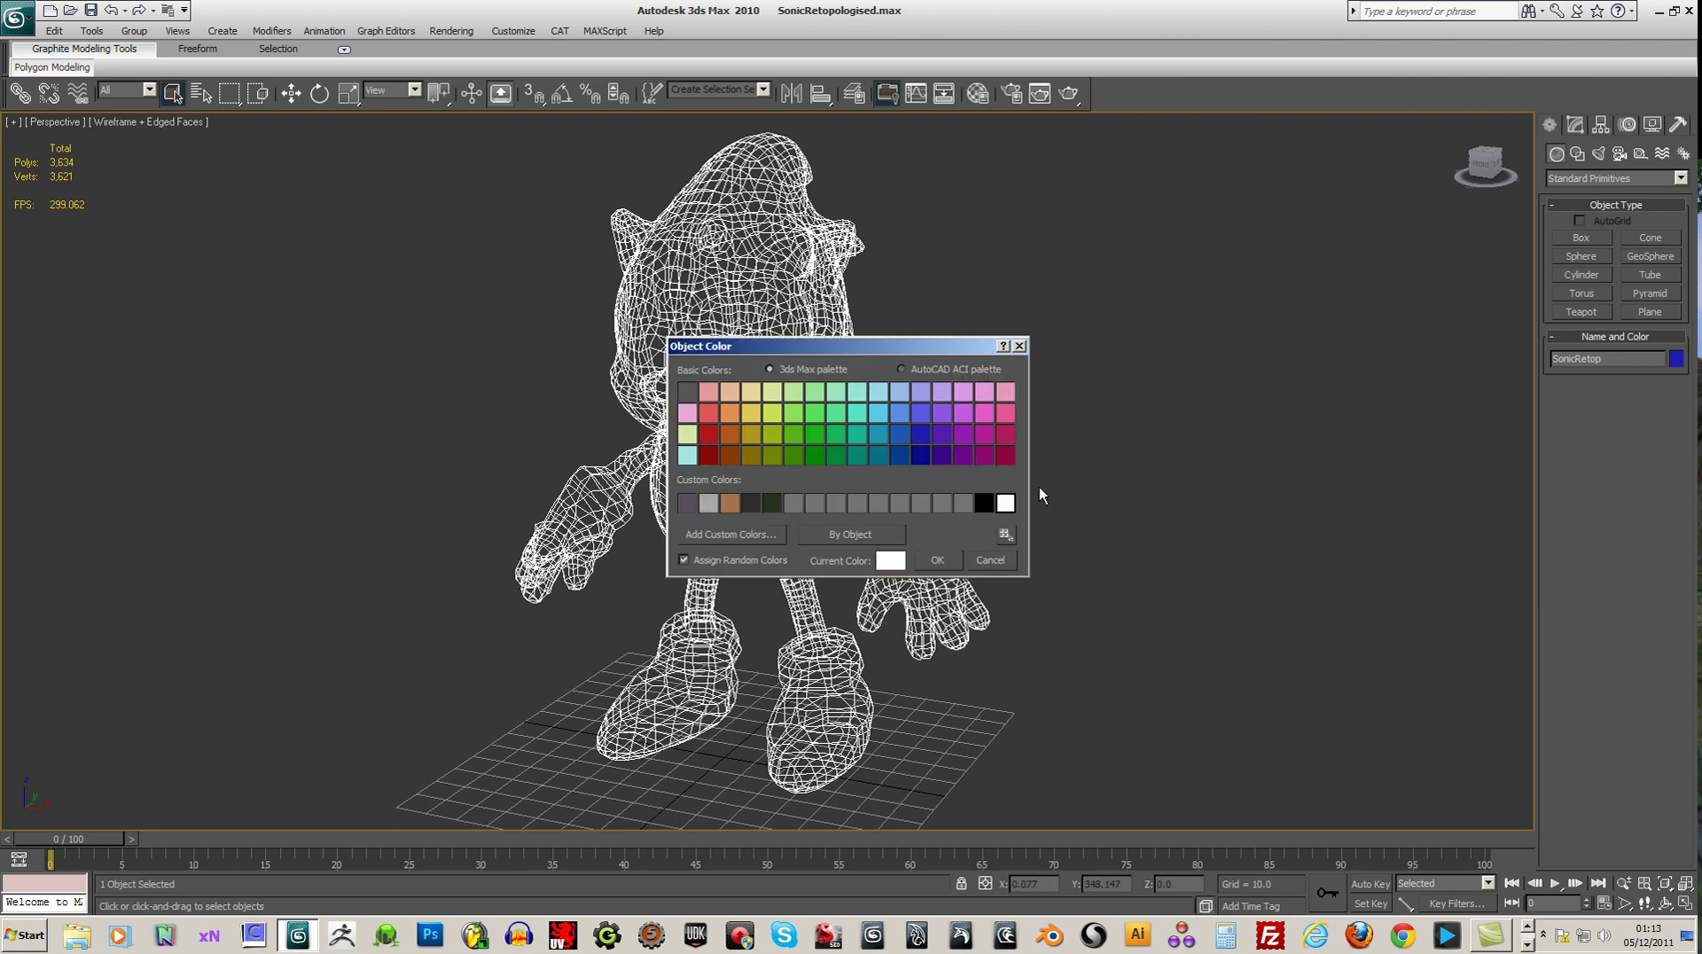
pyautogui.click(937, 560)
pyautogui.click(1143, 544)
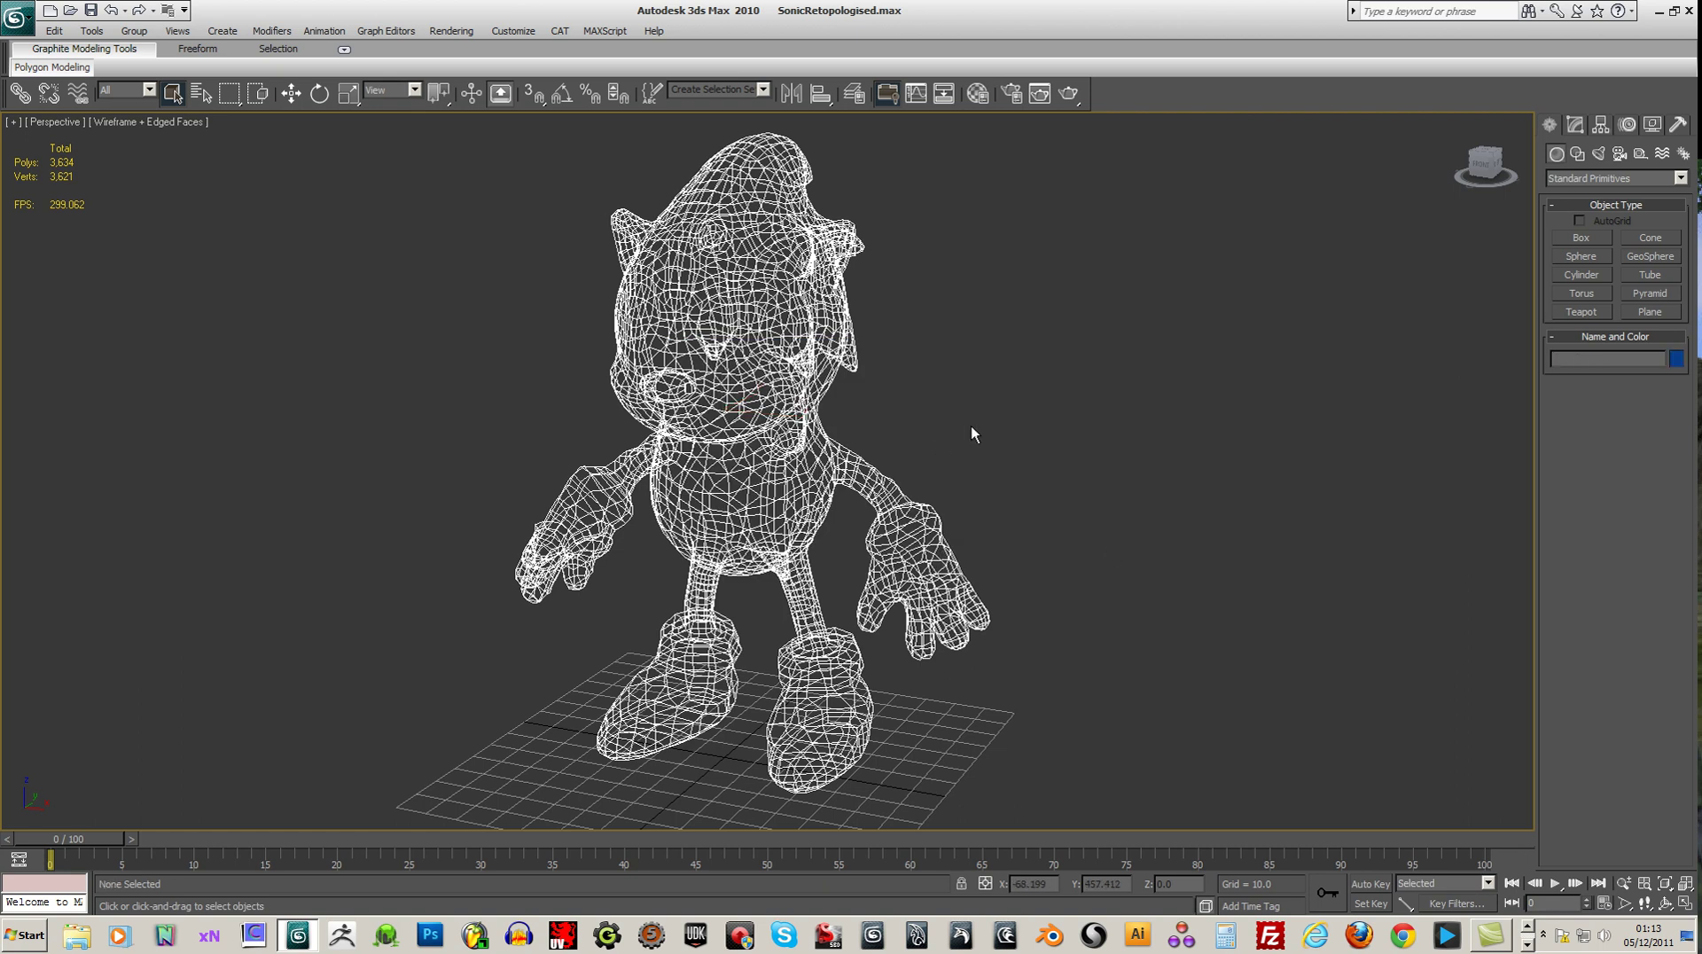
pyautogui.moveTo(972, 432); pyautogui.dragTo(969, 432, button='middle')
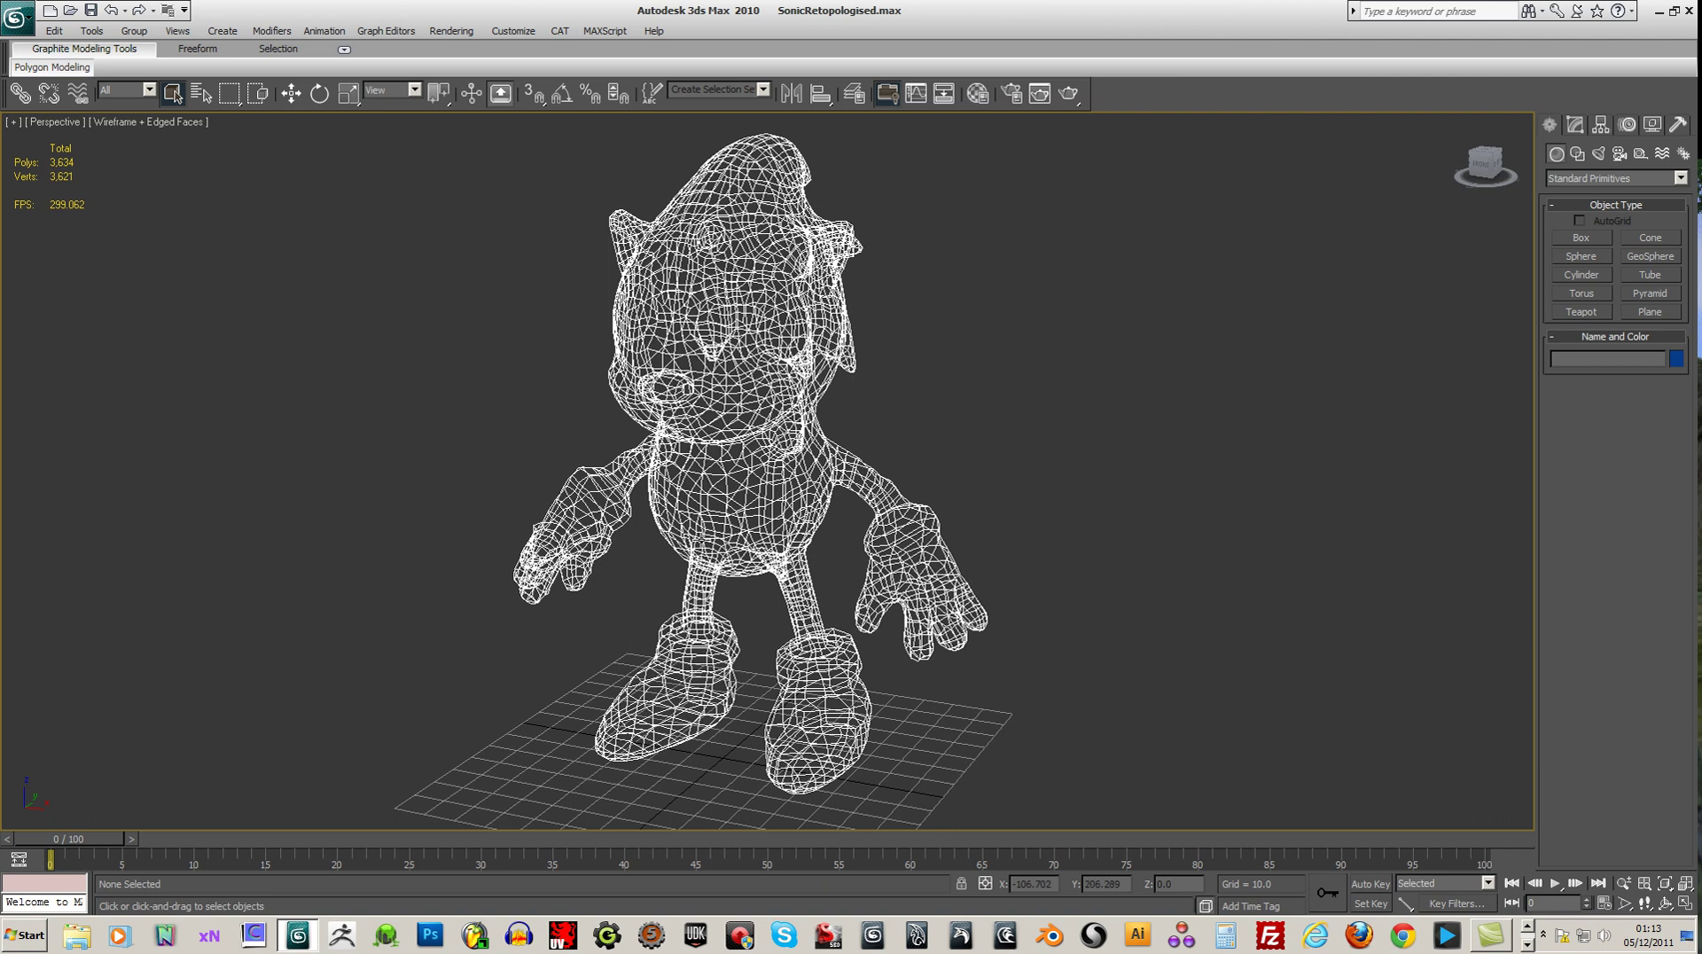
# Step: With Auto Key on, rotate Sonic about its vertical axis at frame 60
pyautogui.click(742, 403)
pyautogui.click(1367, 883)
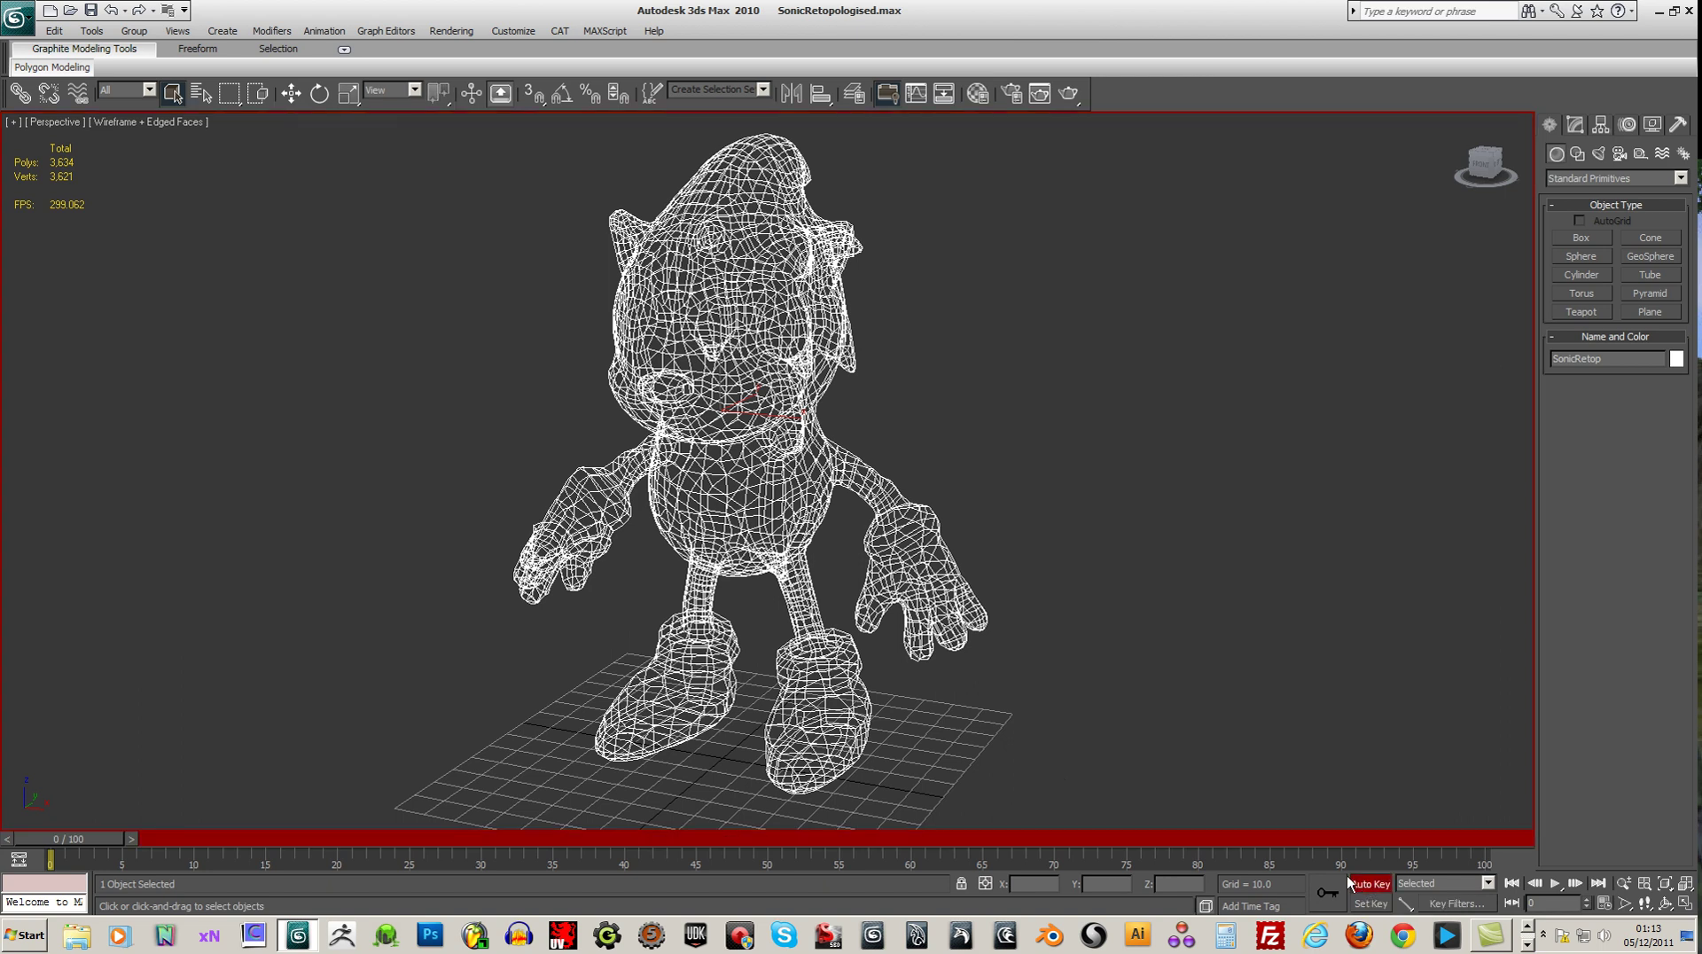
pyautogui.click(320, 93)
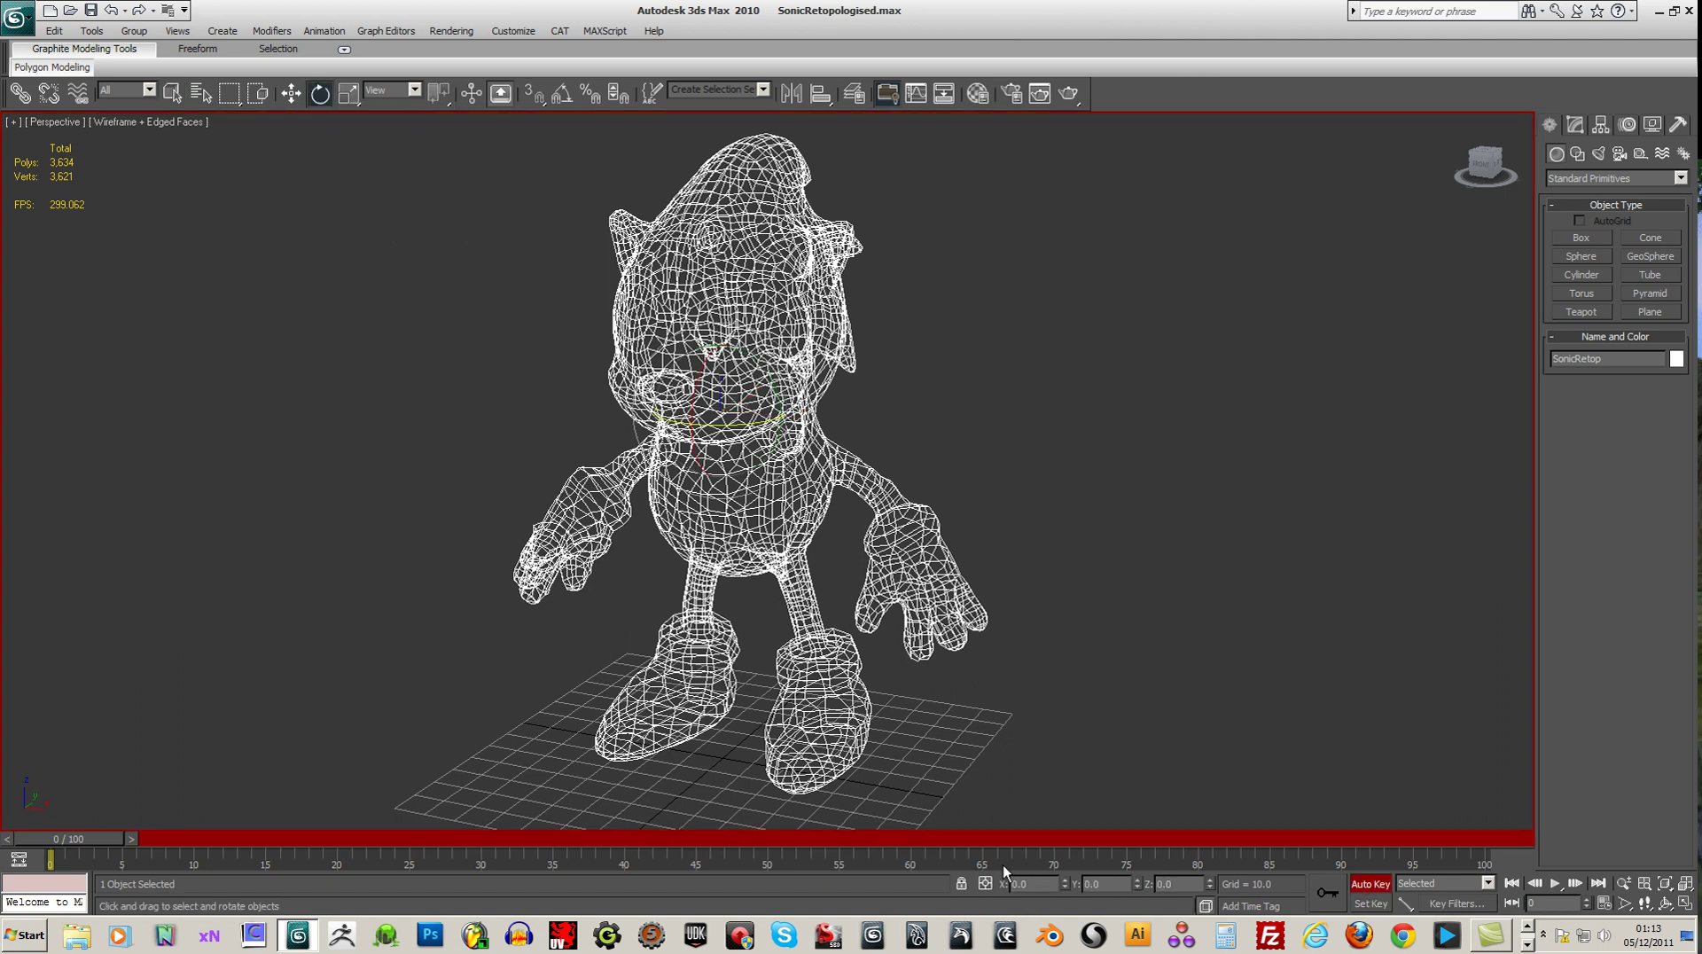
pyautogui.moveTo(85, 835); pyautogui.dragTo(918, 831)
pyautogui.moveTo(717, 425); pyautogui.dragTo(1355, 402)
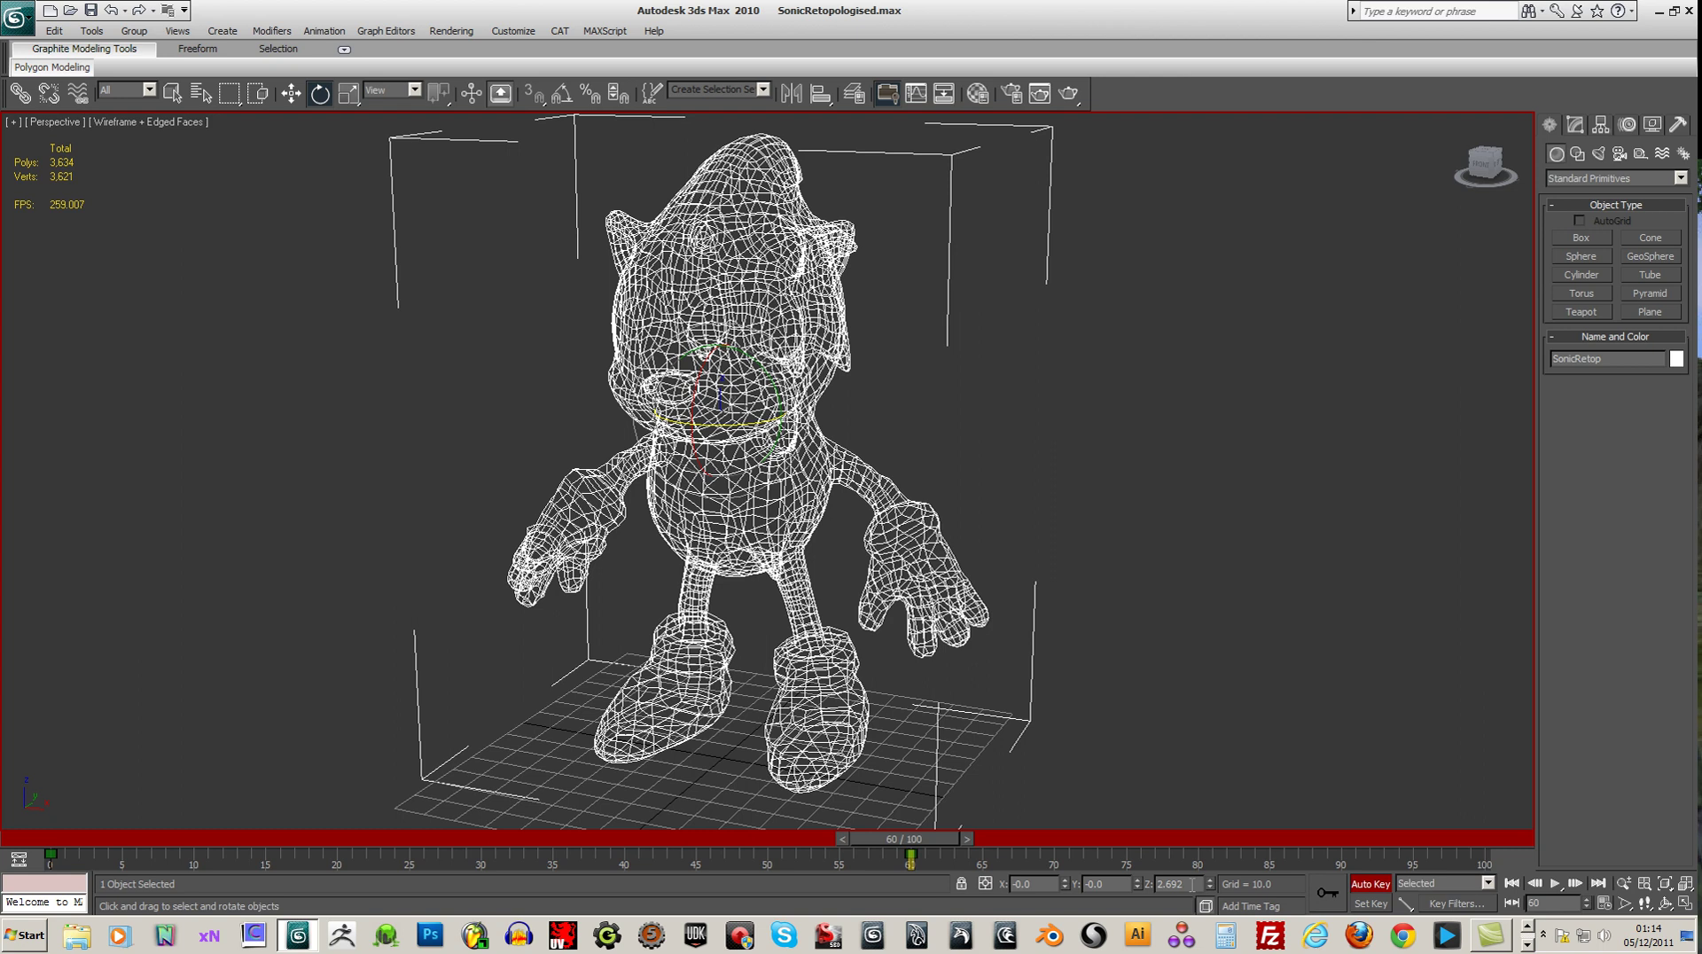
pyautogui.moveTo(917, 842); pyautogui.dragTo(2, 808)
# Step: Set the frame-60 rotation key to exactly 360° in the Mini Curve Editor and turn Auto Key off
pyautogui.press('e')
pyautogui.click(20, 860)
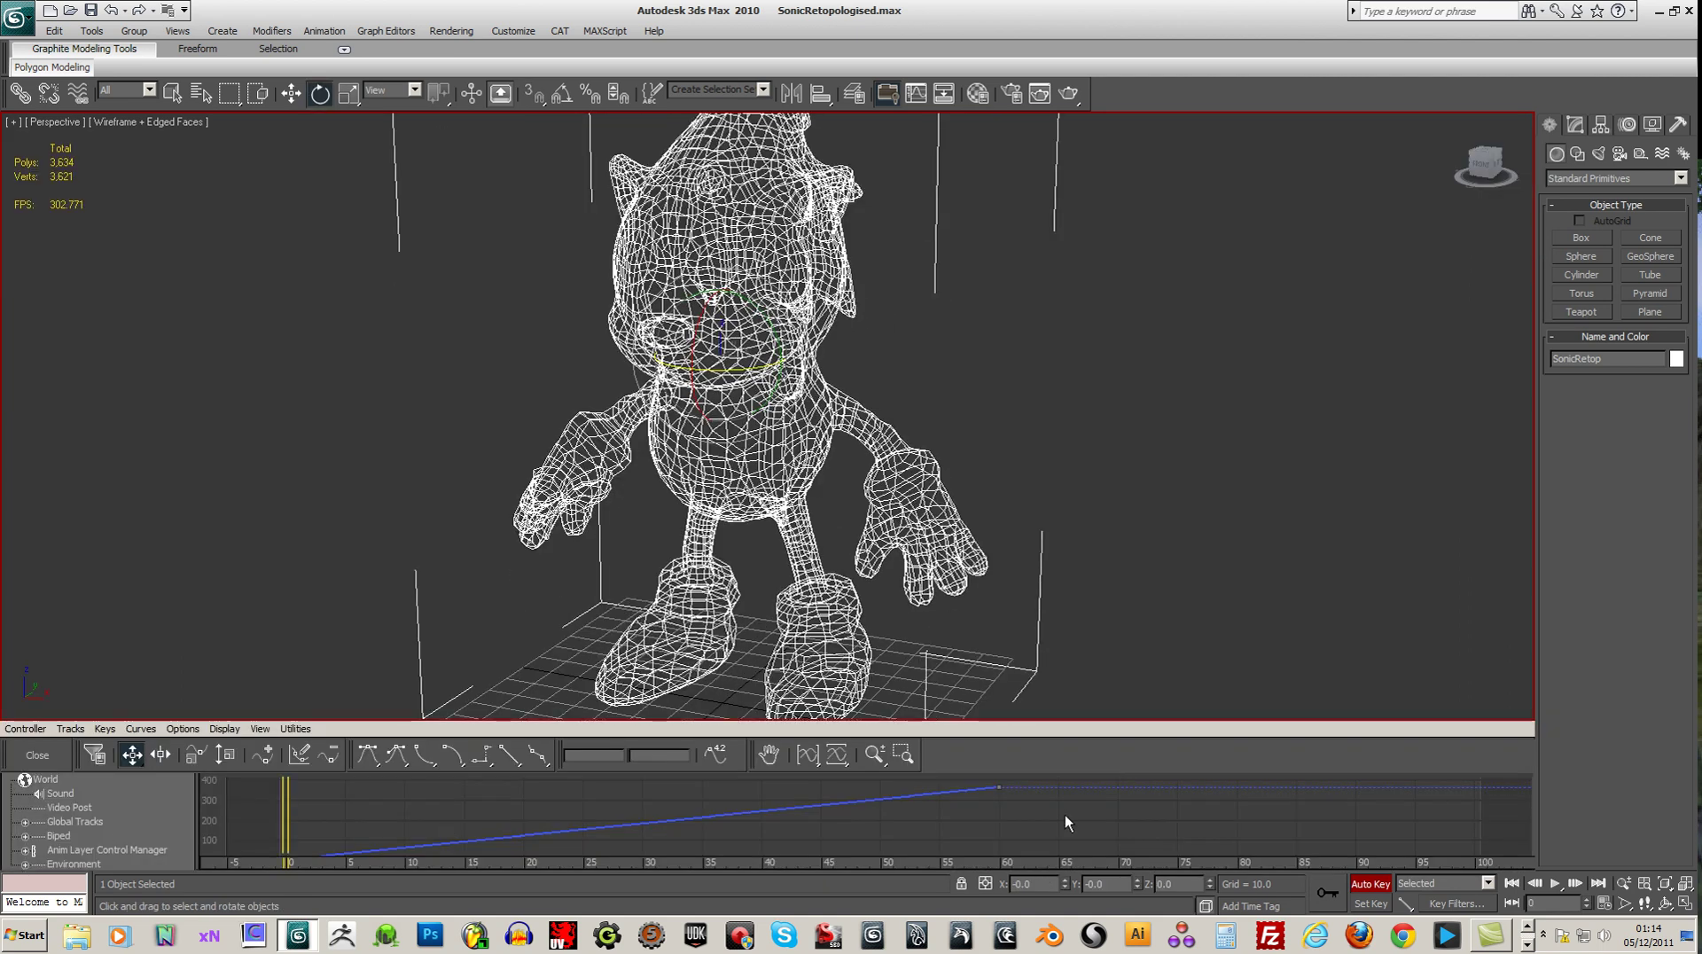
pyautogui.moveTo(966, 801); pyautogui.dragTo(1020, 781)
pyautogui.moveTo(666, 759); pyautogui.dragTo(640, 756)
pyautogui.write('60')
pyautogui.press('Return')
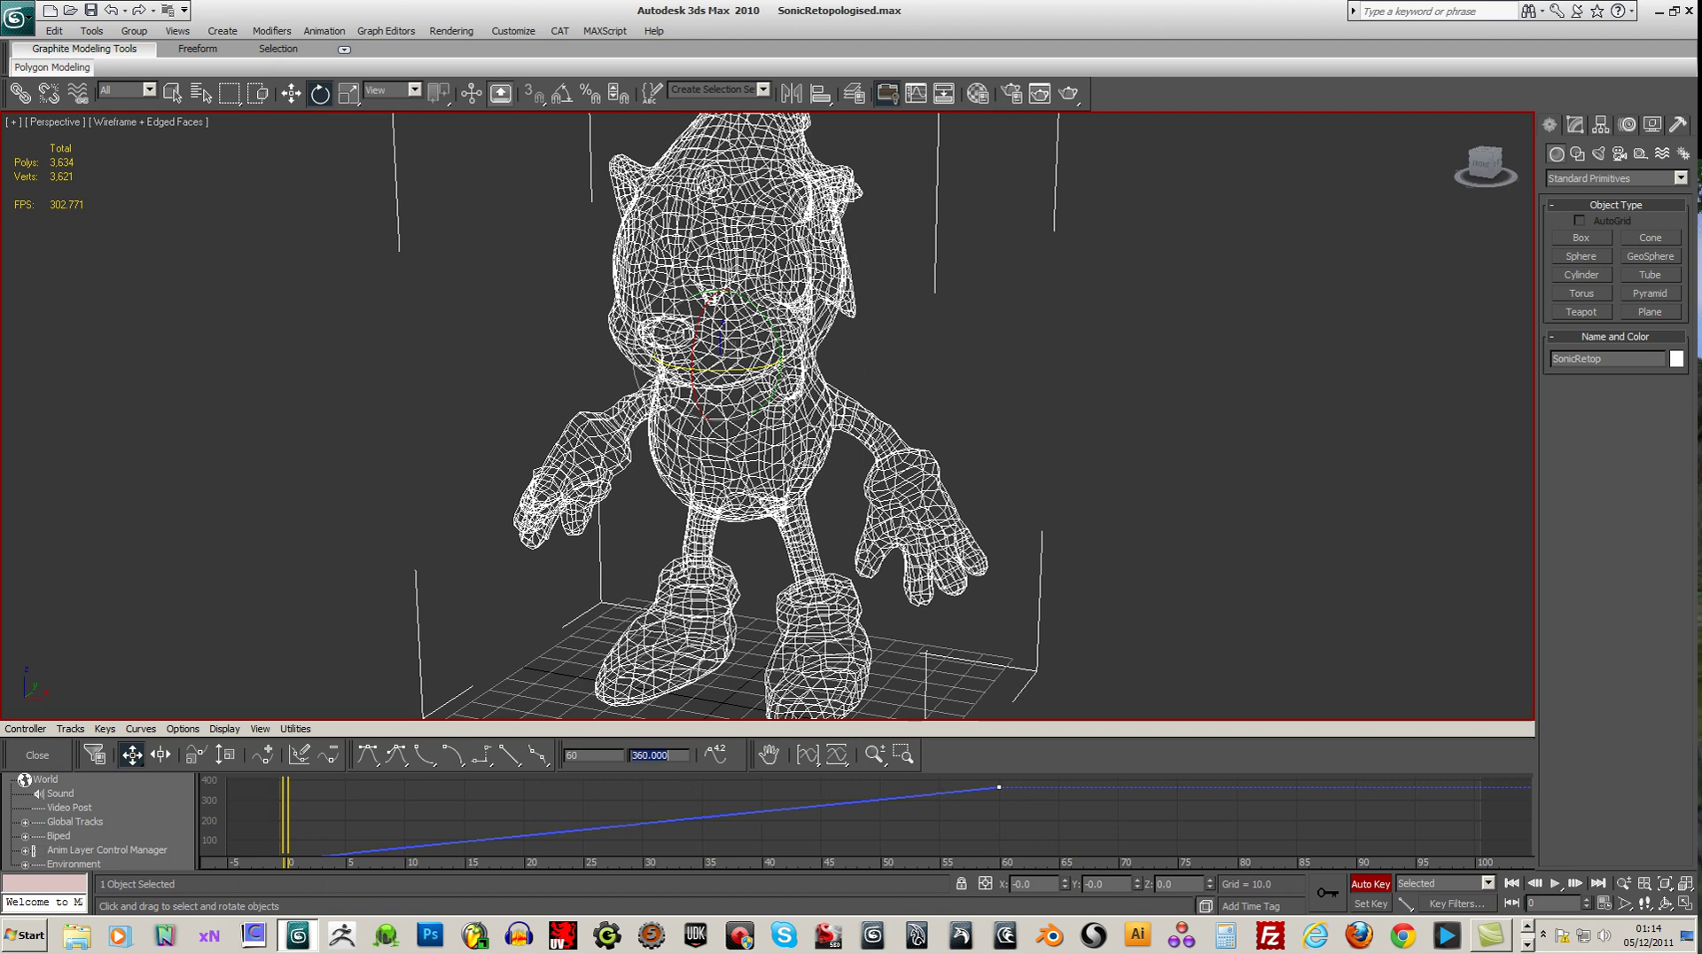
pyautogui.click(42, 751)
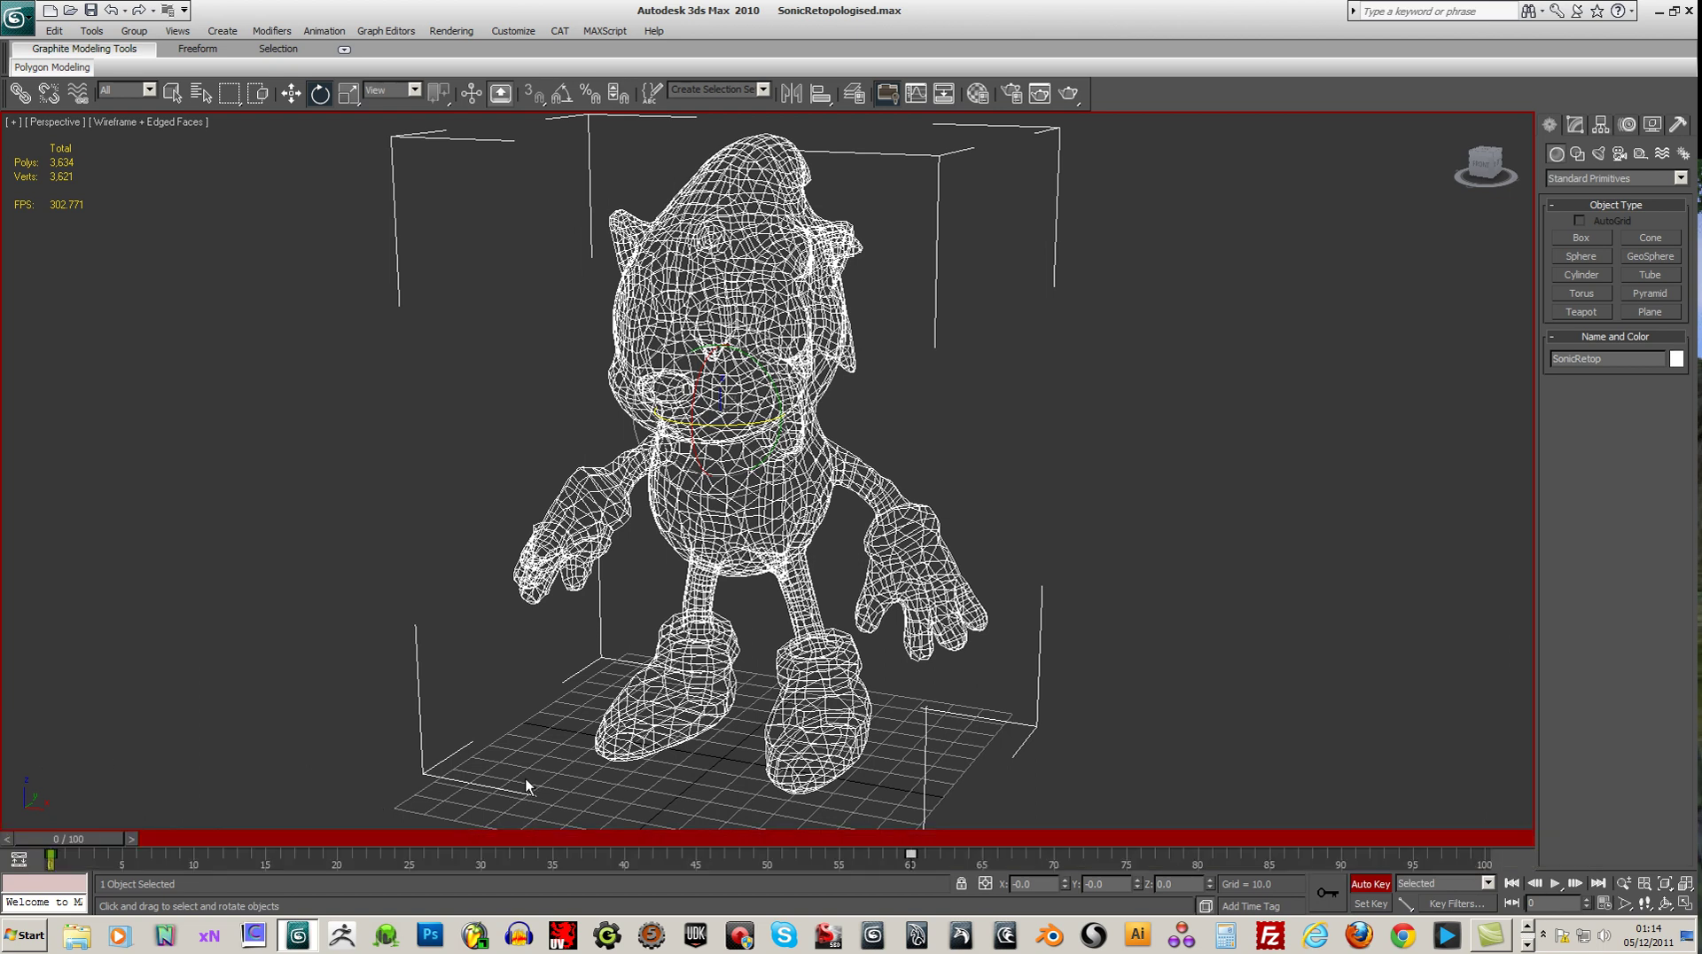
pyautogui.click(1365, 883)
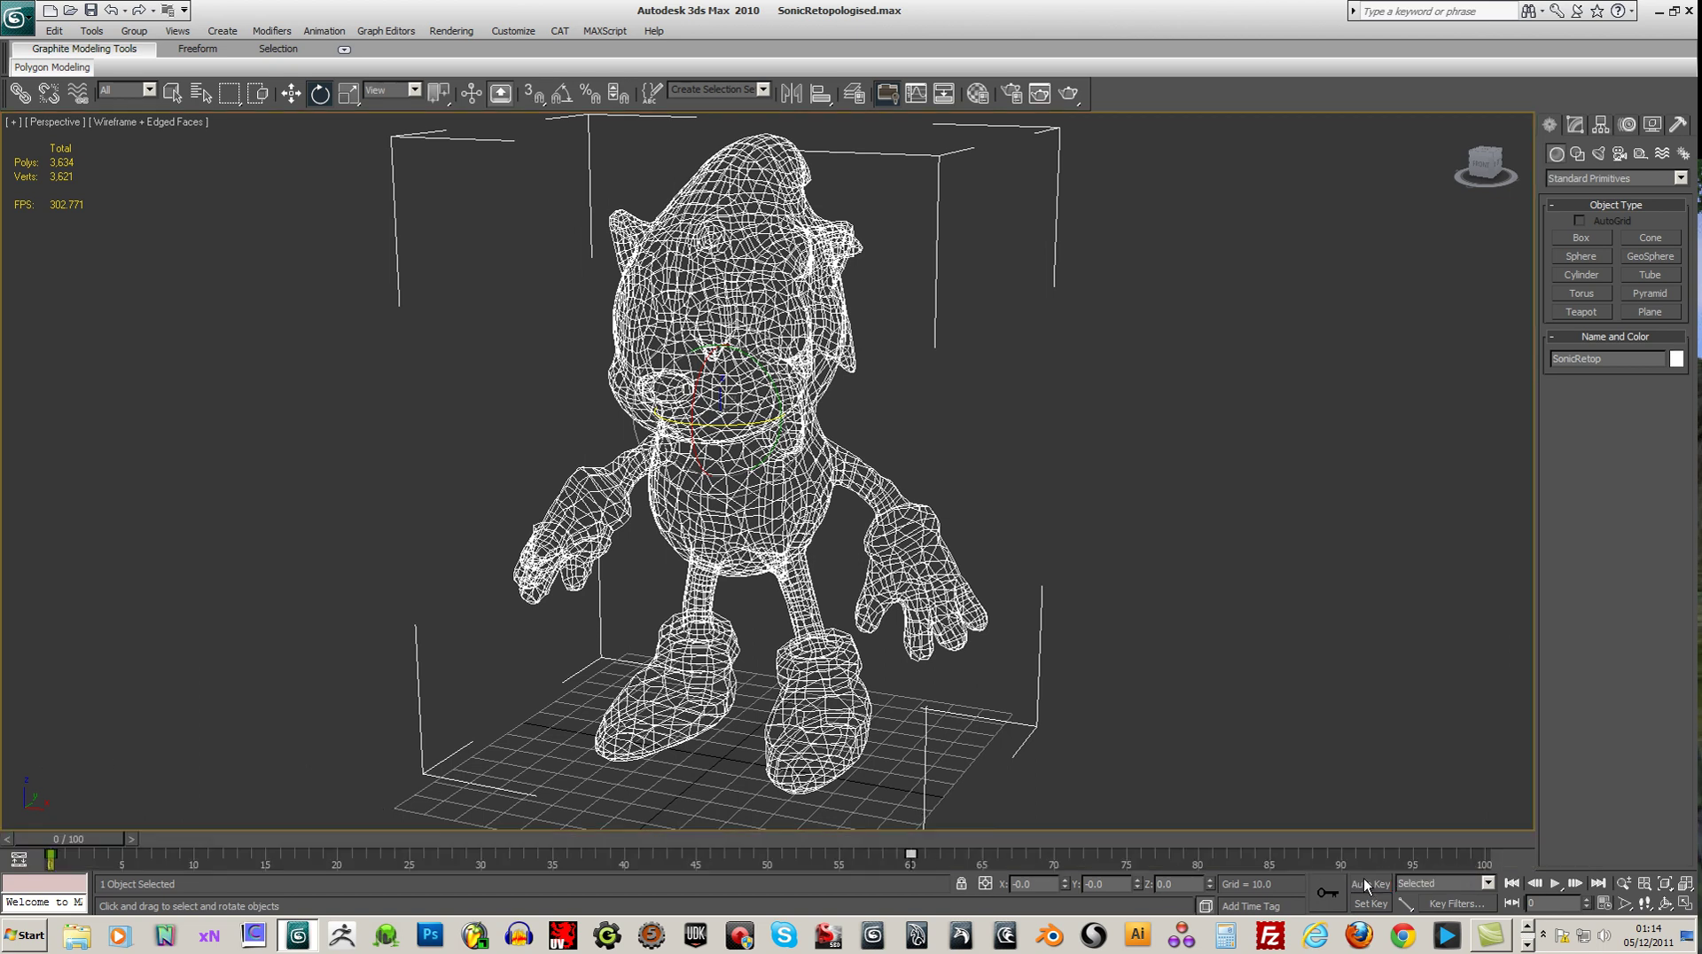
# Step: Turn on Show Safe Frames in the Perspective viewport
pyautogui.moveTo(1260, 562); pyautogui.dragTo(1262, 566, button='middle')
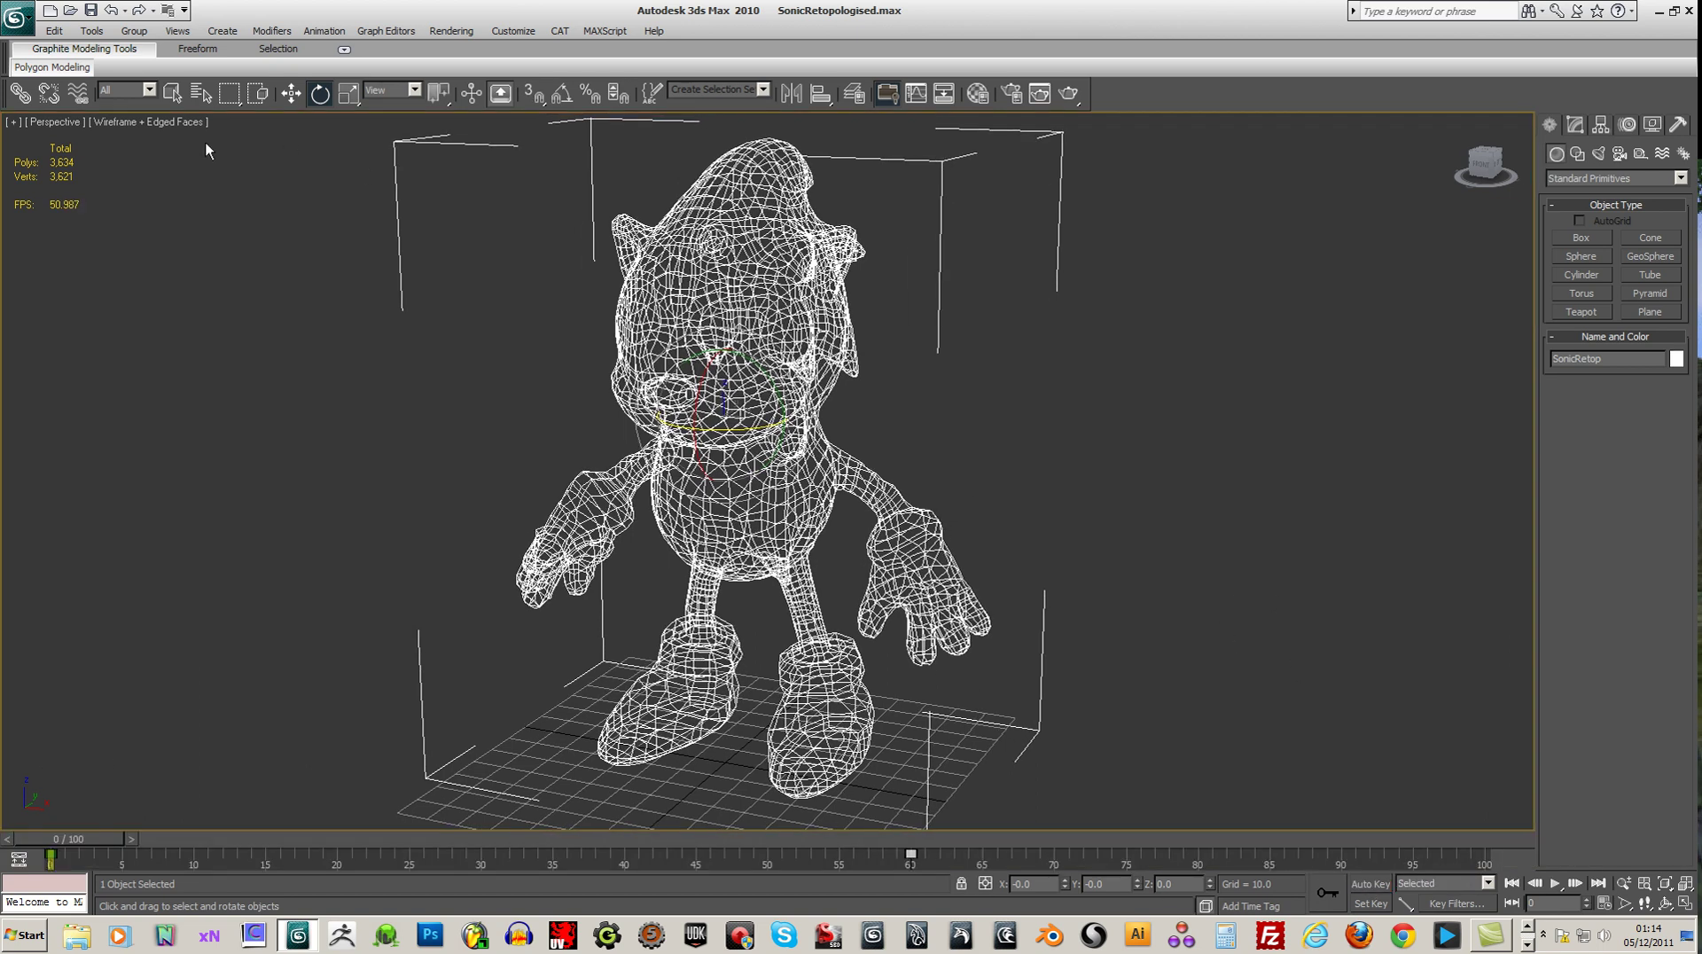
pyautogui.click(51, 121)
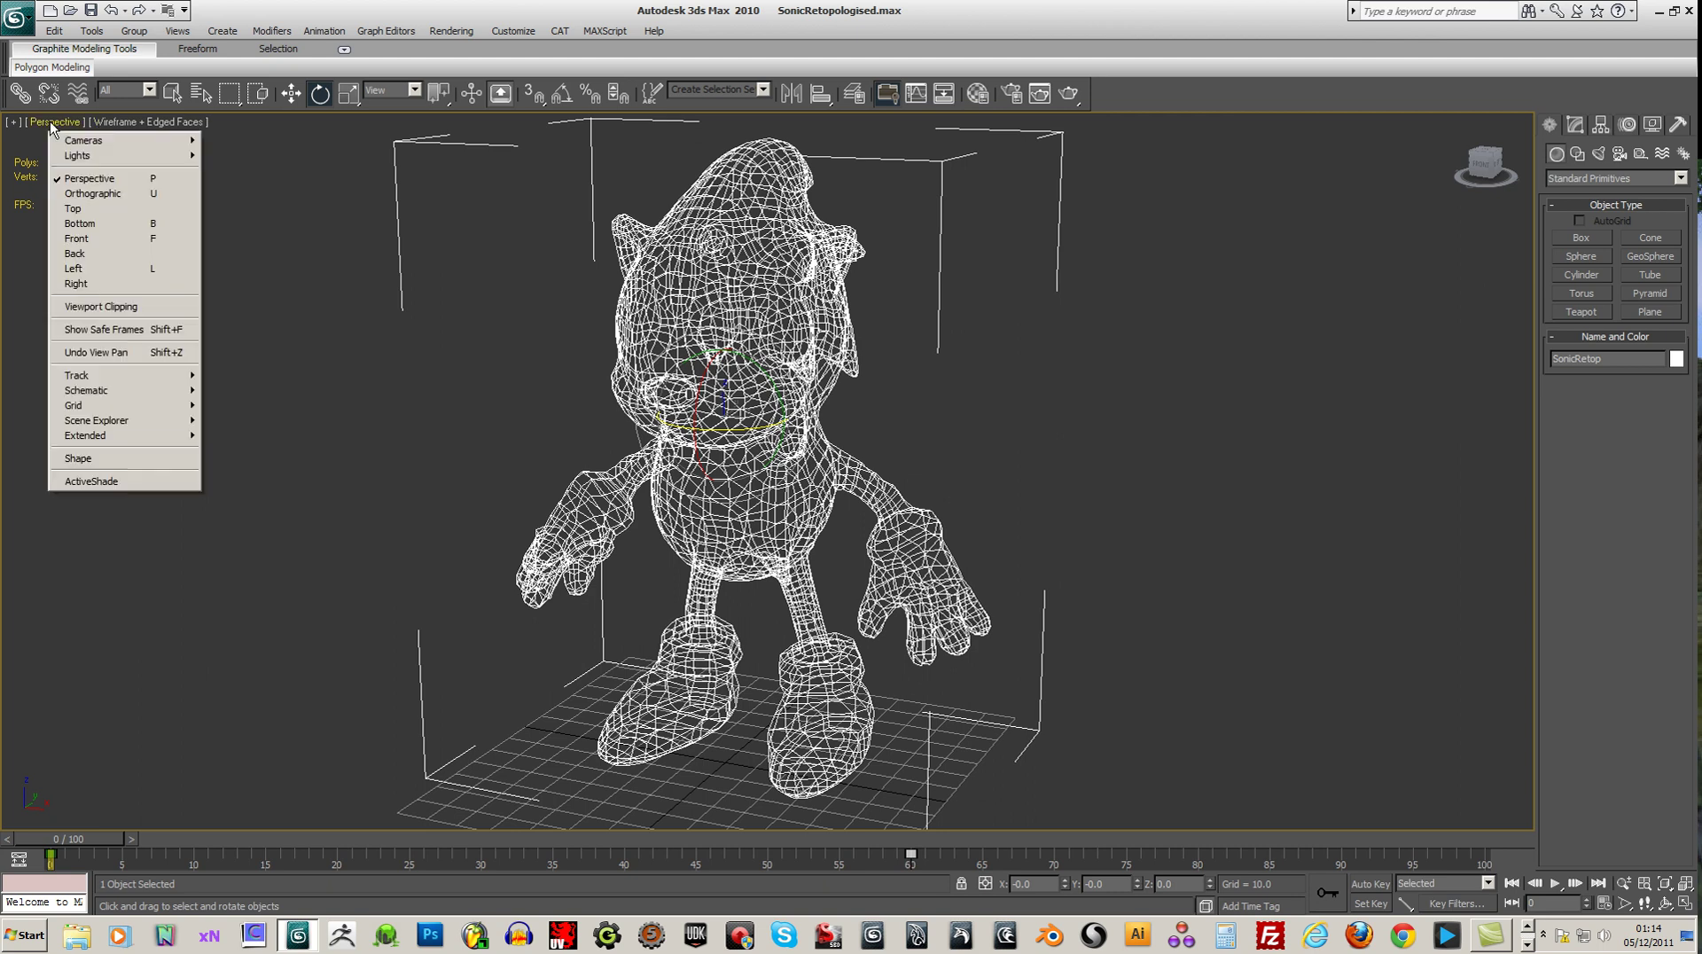
pyautogui.click(133, 332)
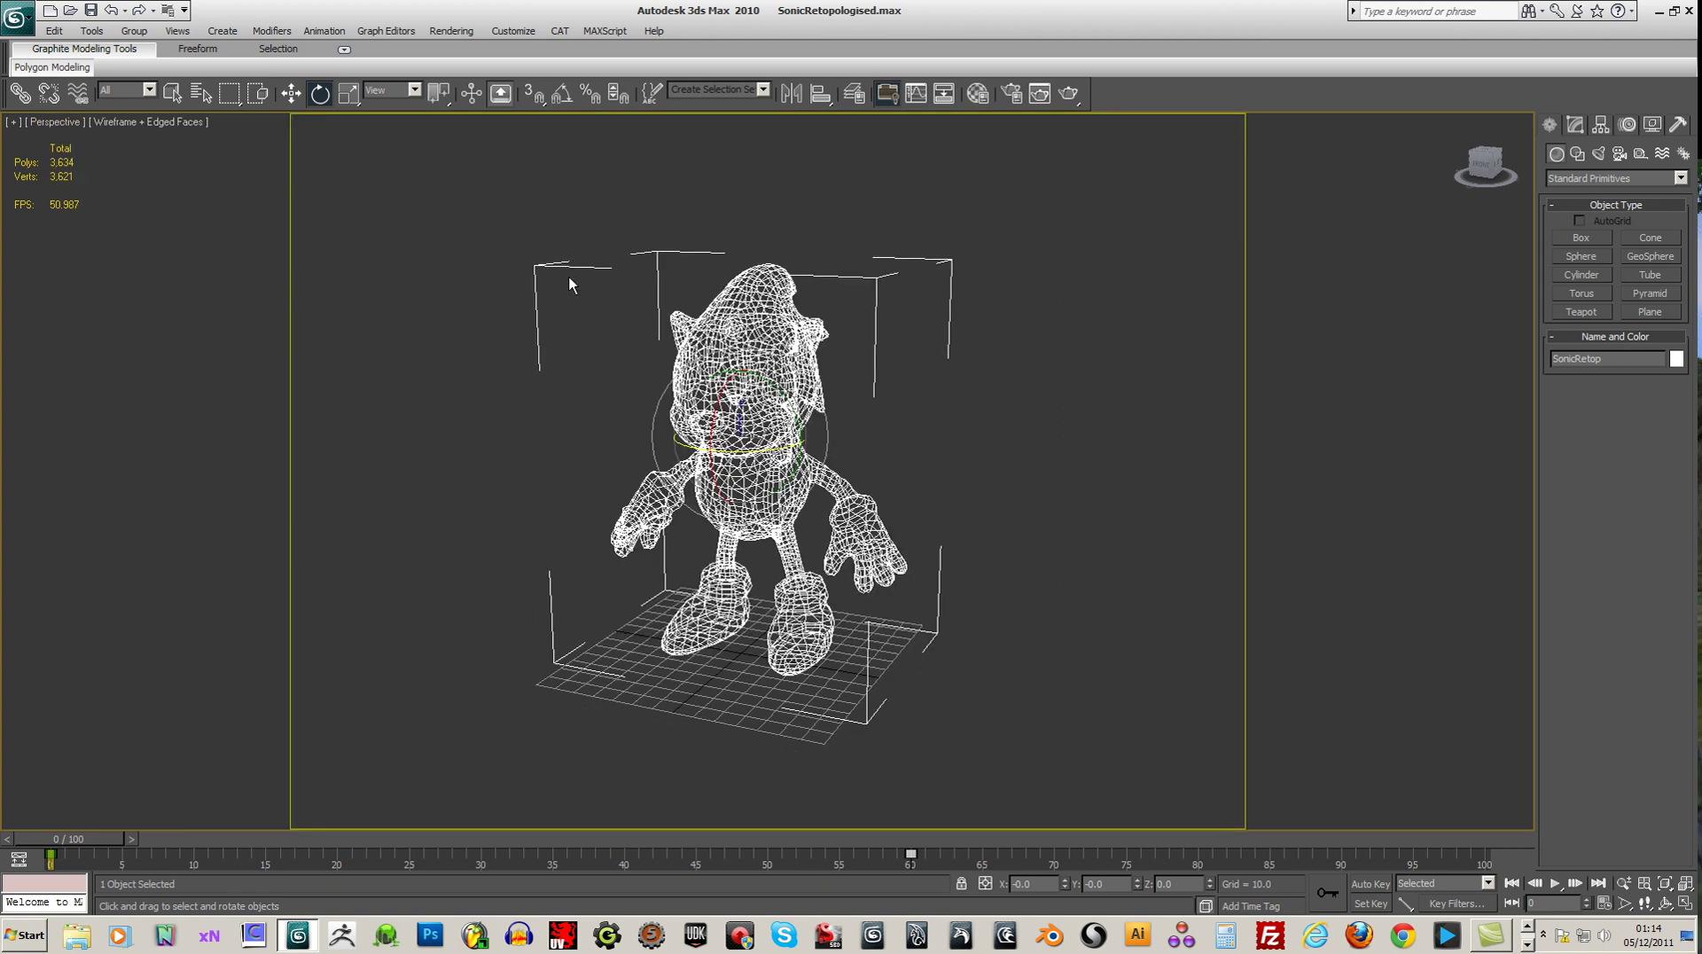
# Step: Zoom in on Sonic, preview the spin, and return the time slider to frame 0
pyautogui.moveTo(884, 399); pyautogui.dragTo(886, 405, button='middle')
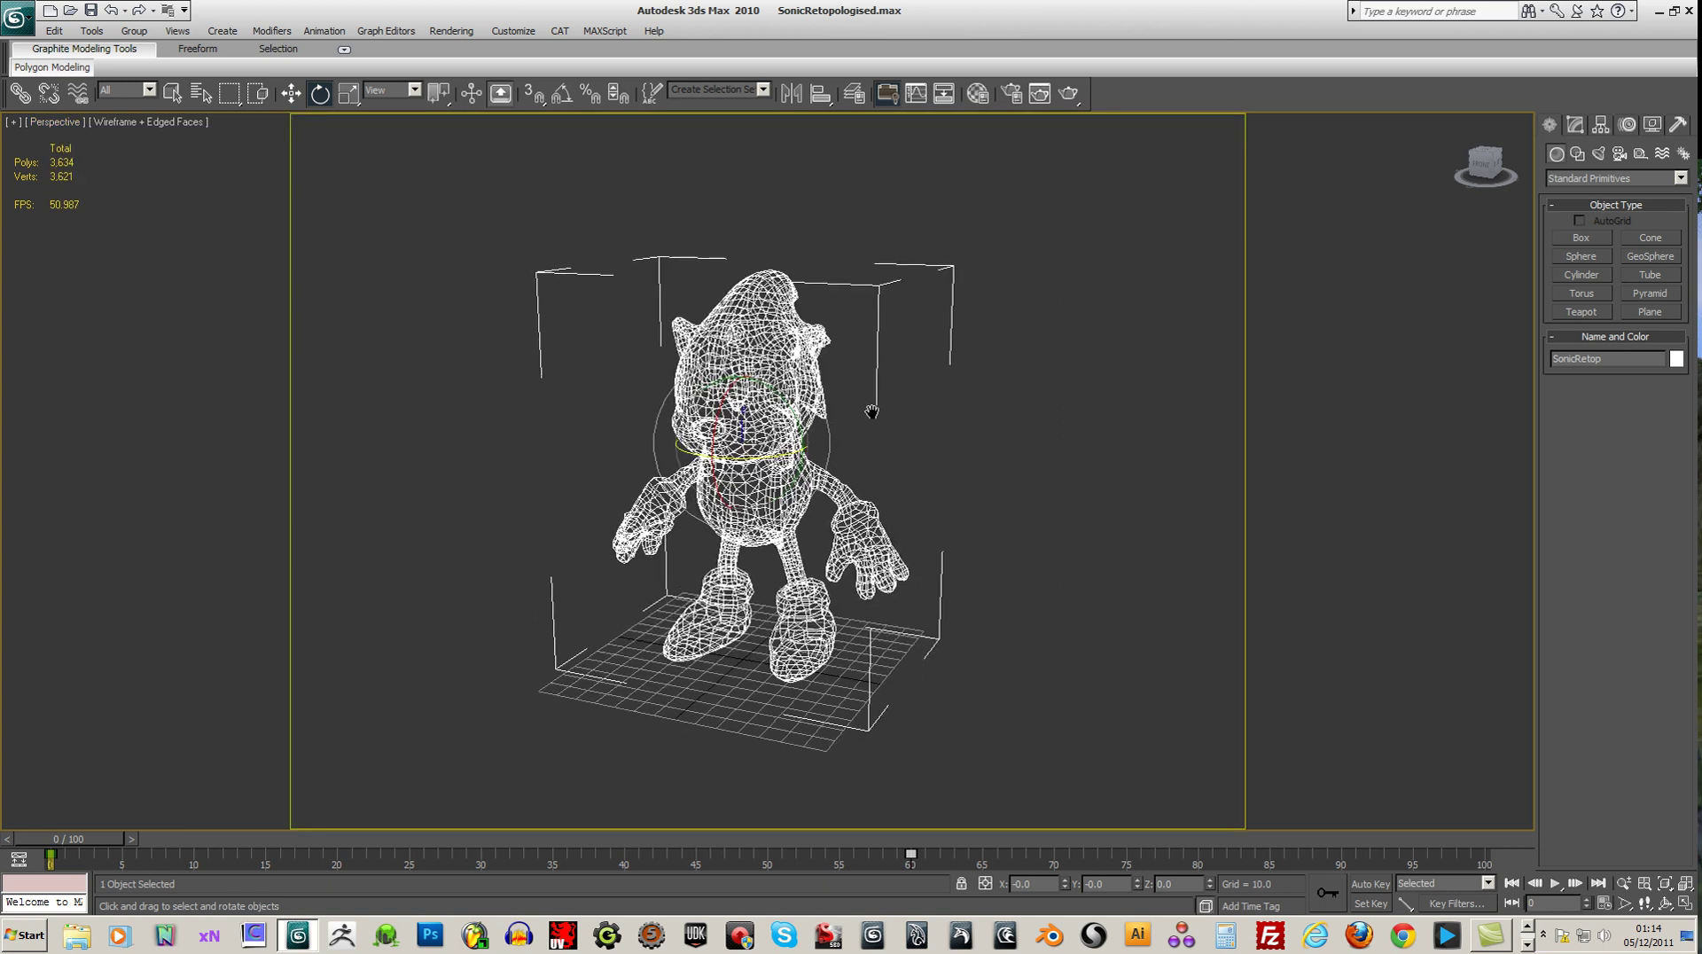
pyautogui.click(1624, 903)
pyautogui.scroll(4, 851, 490)
pyautogui.scroll(-3, 851, 490)
pyautogui.moveTo(73, 847); pyautogui.dragTo(638, 798)
pyautogui.moveTo(711, 676); pyautogui.dragTo(730, 657, button='middle')
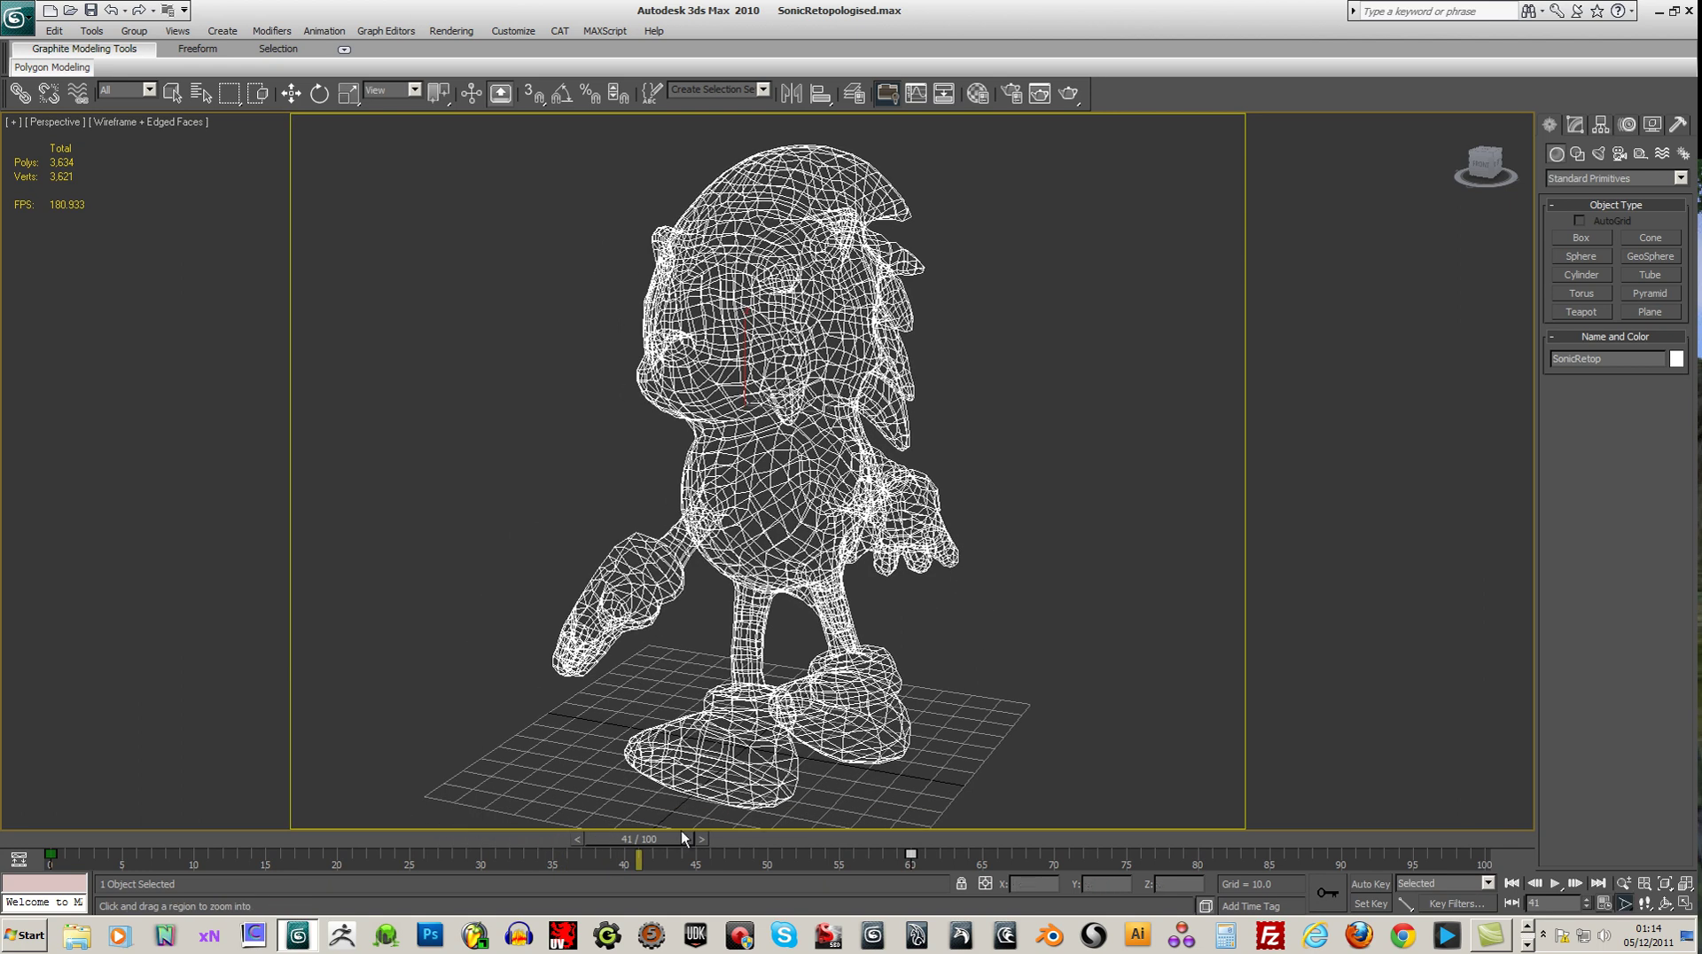
pyautogui.moveTo(673, 840); pyautogui.dragTo(35, 778)
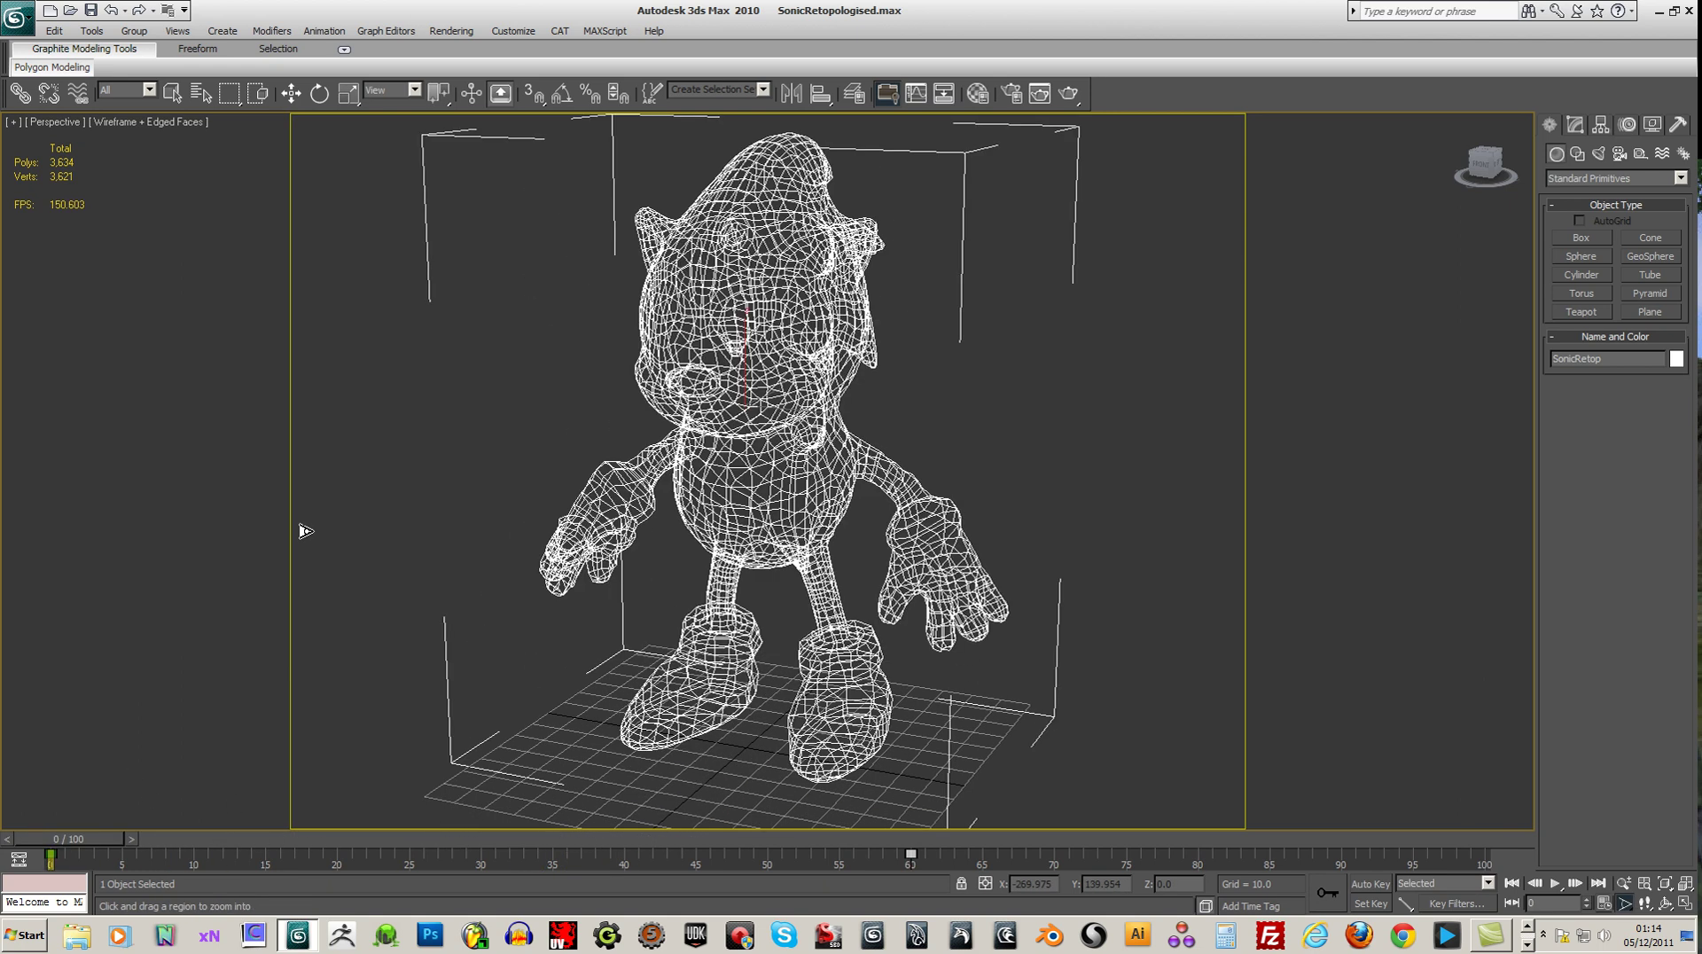
# Step: Set the render output size to 320×320 pixels
pyautogui.click(1009, 94)
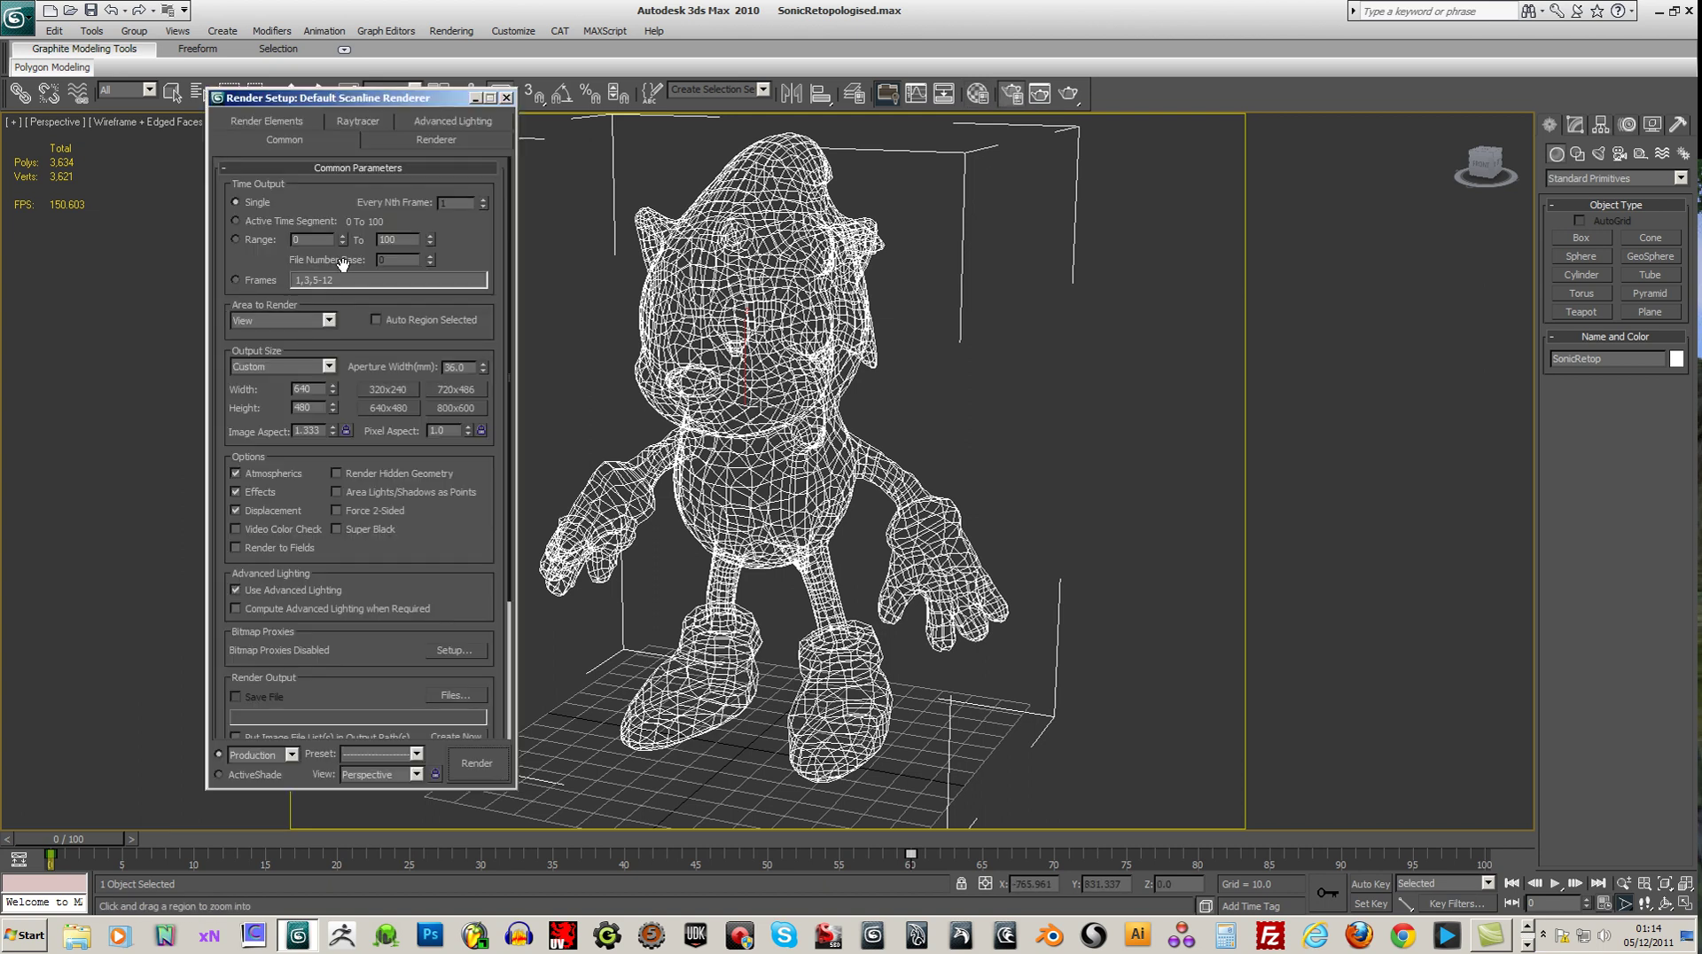
pyautogui.doubleClick(303, 388)
pyautogui.write('3')
pyautogui.doubleClick(306, 407)
pyautogui.write('320')
pyautogui.press('Return')
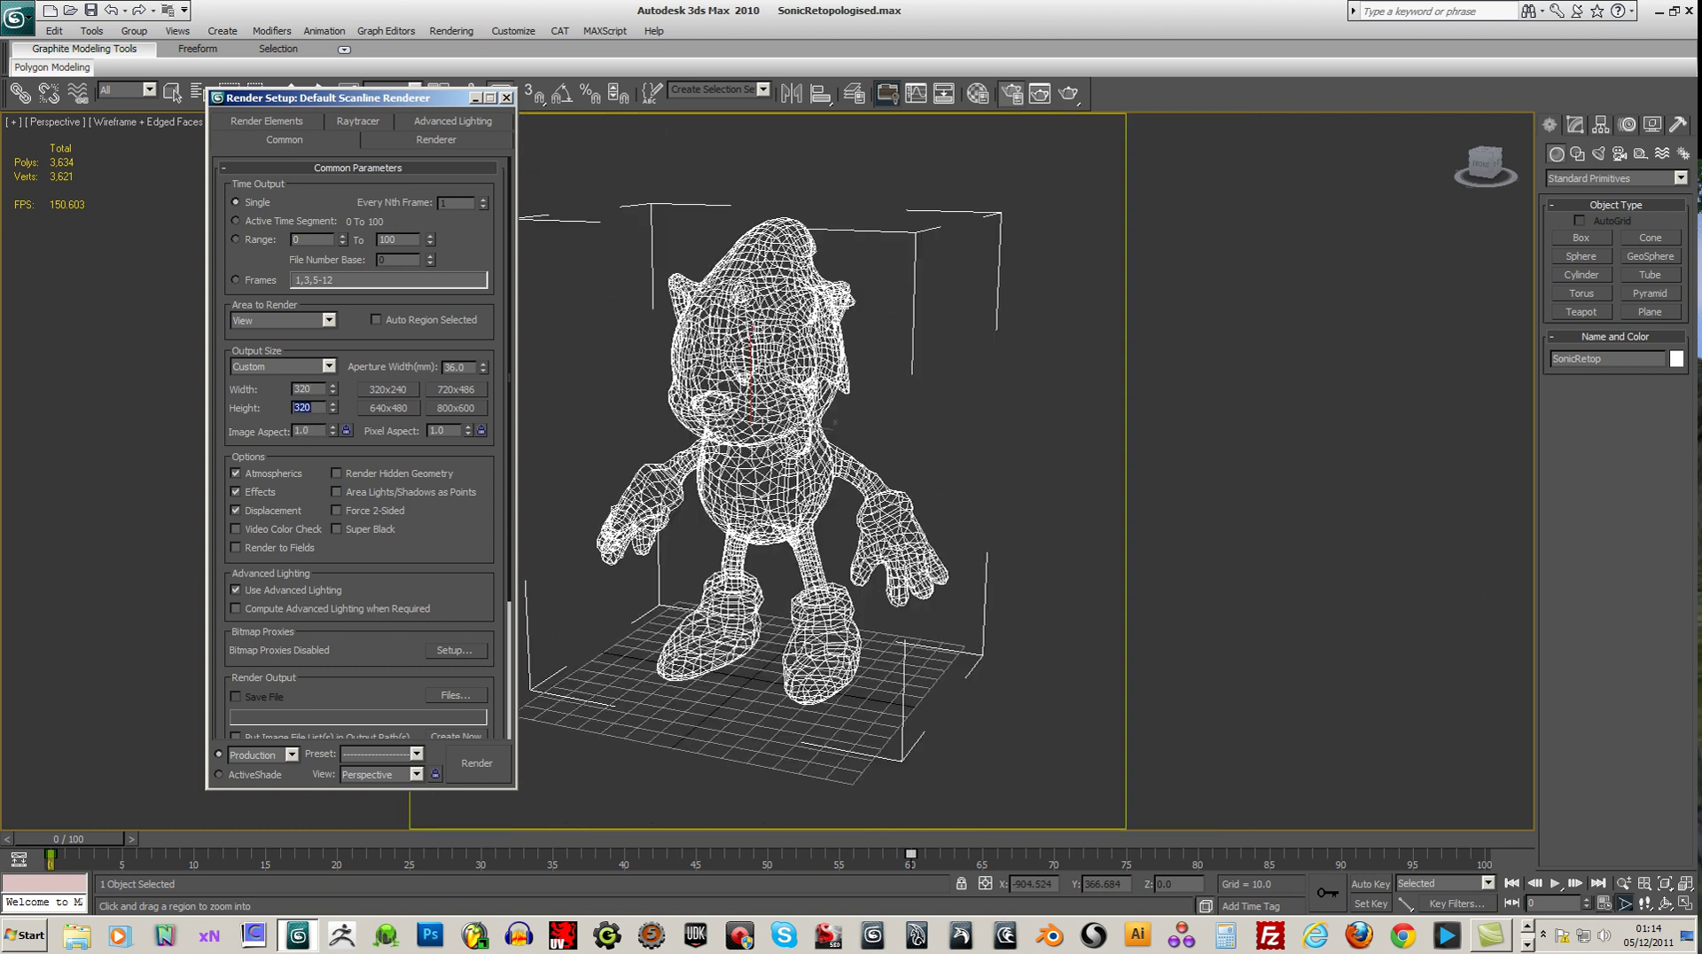
pyautogui.click(507, 99)
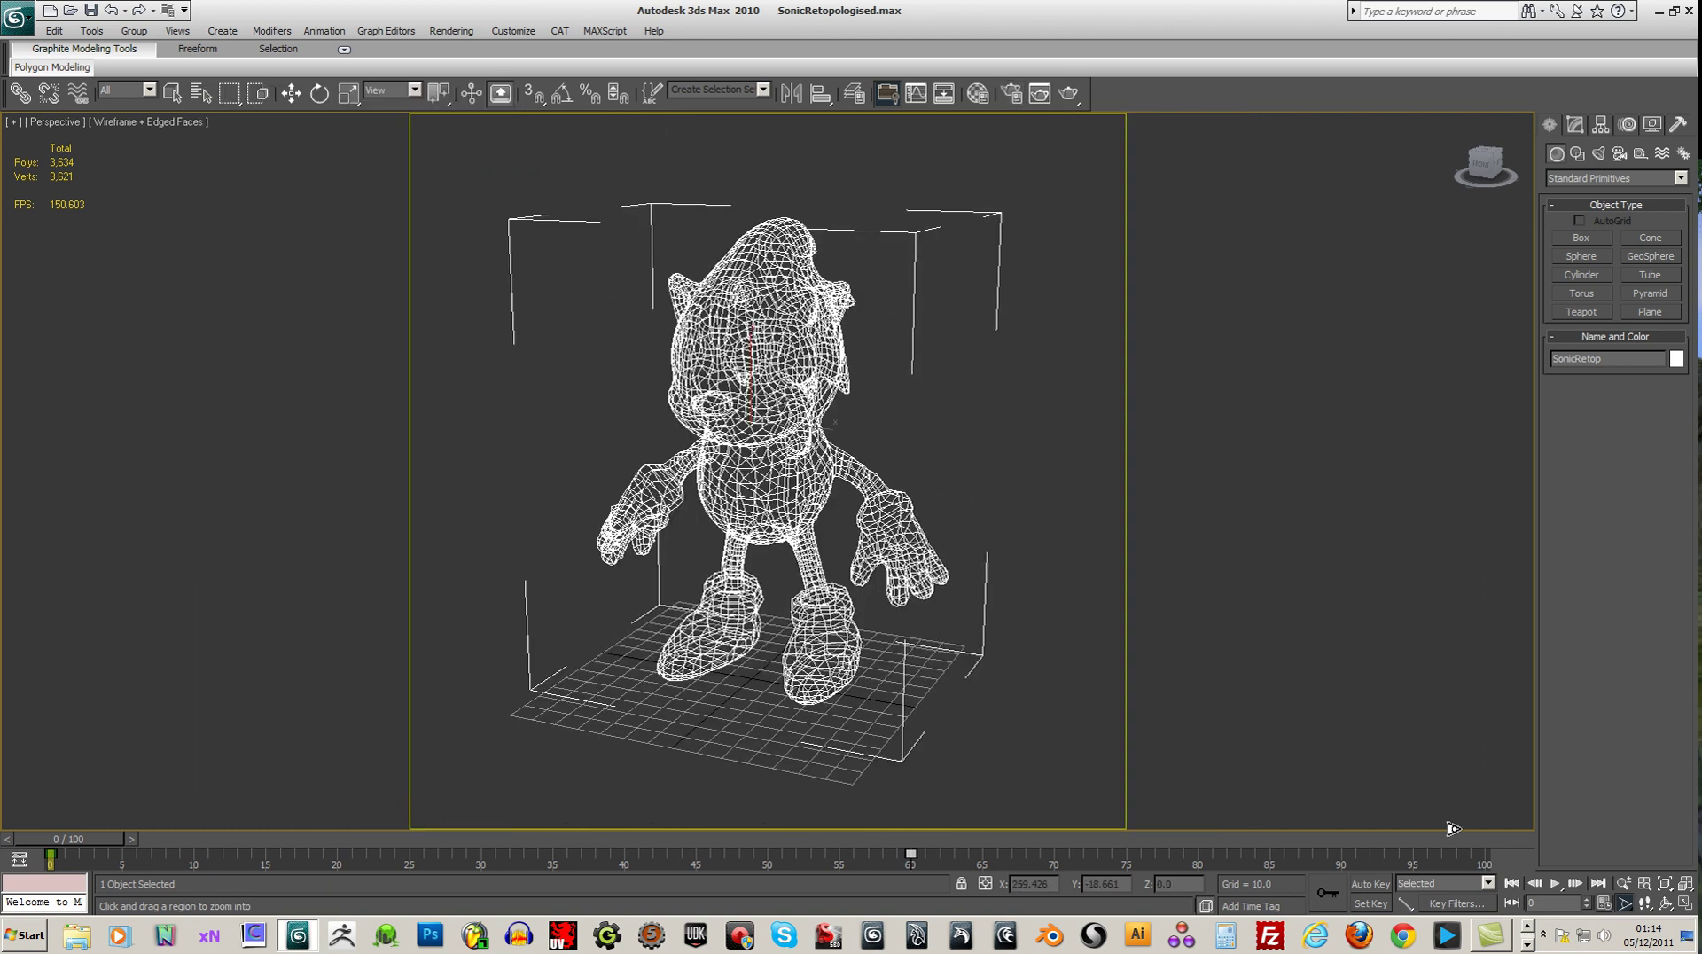
# Step: Scrub through the animation to check Sonic's spin
pyautogui.scroll(3, 826, 510)
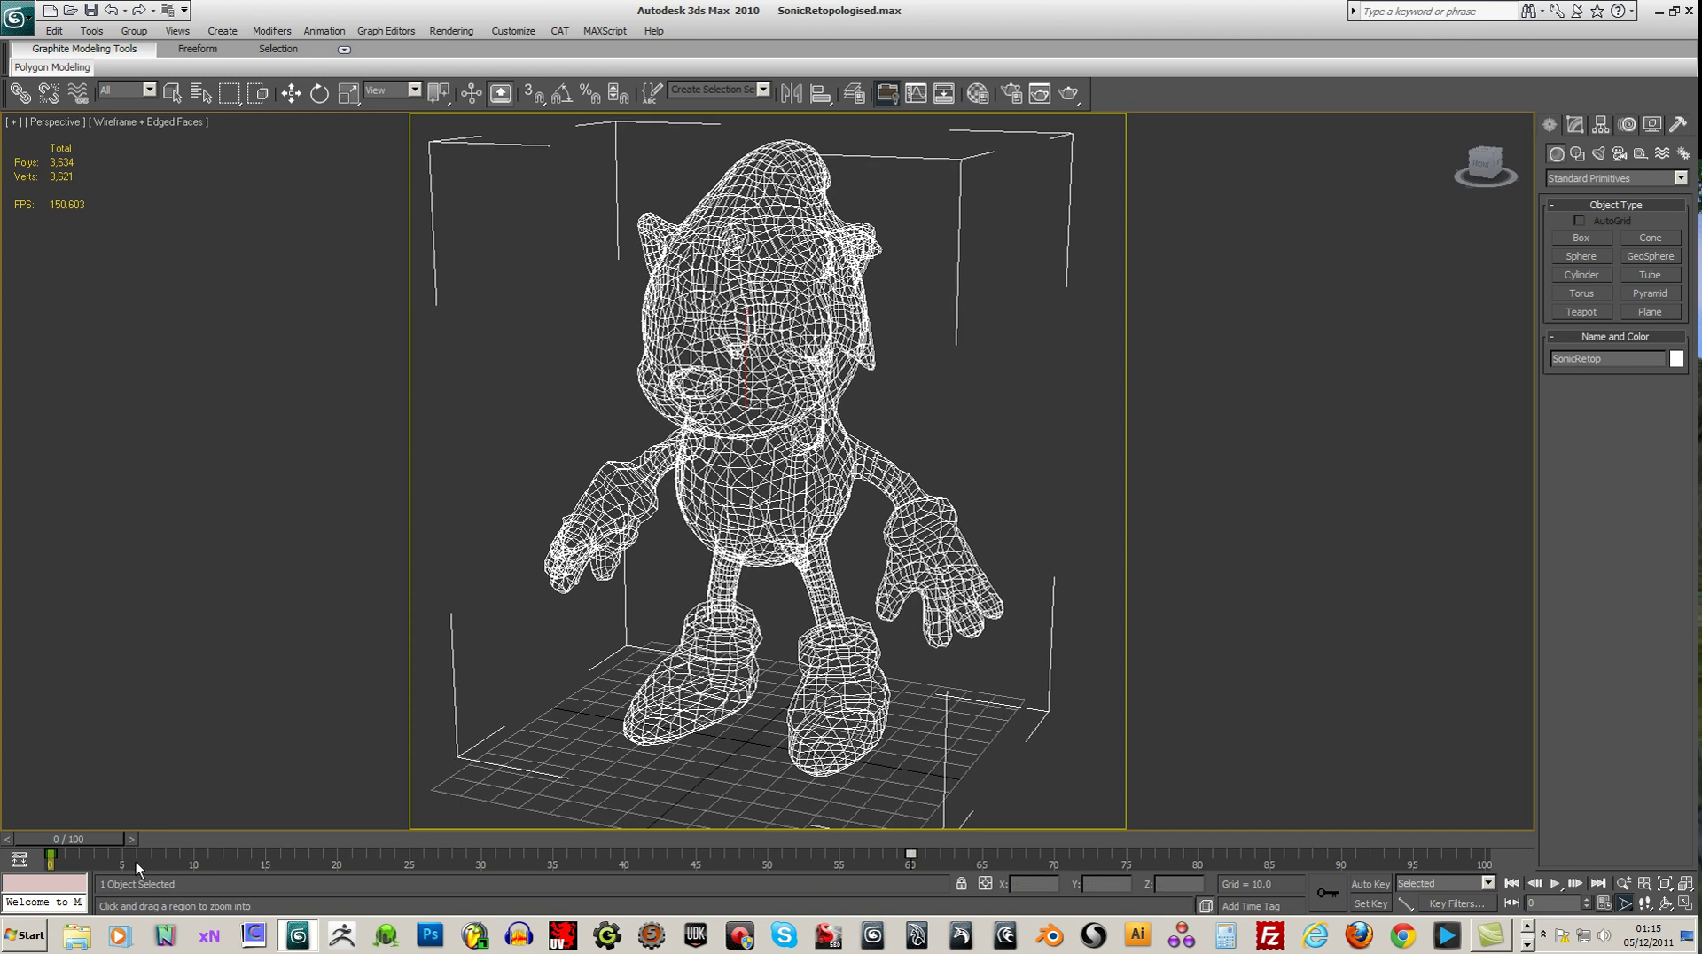
pyautogui.moveTo(104, 839); pyautogui.dragTo(14, 782)
pyautogui.hotkey('ctrl', 'w')
pyautogui.moveTo(605, 656); pyautogui.dragTo(625, 657, button='middle')
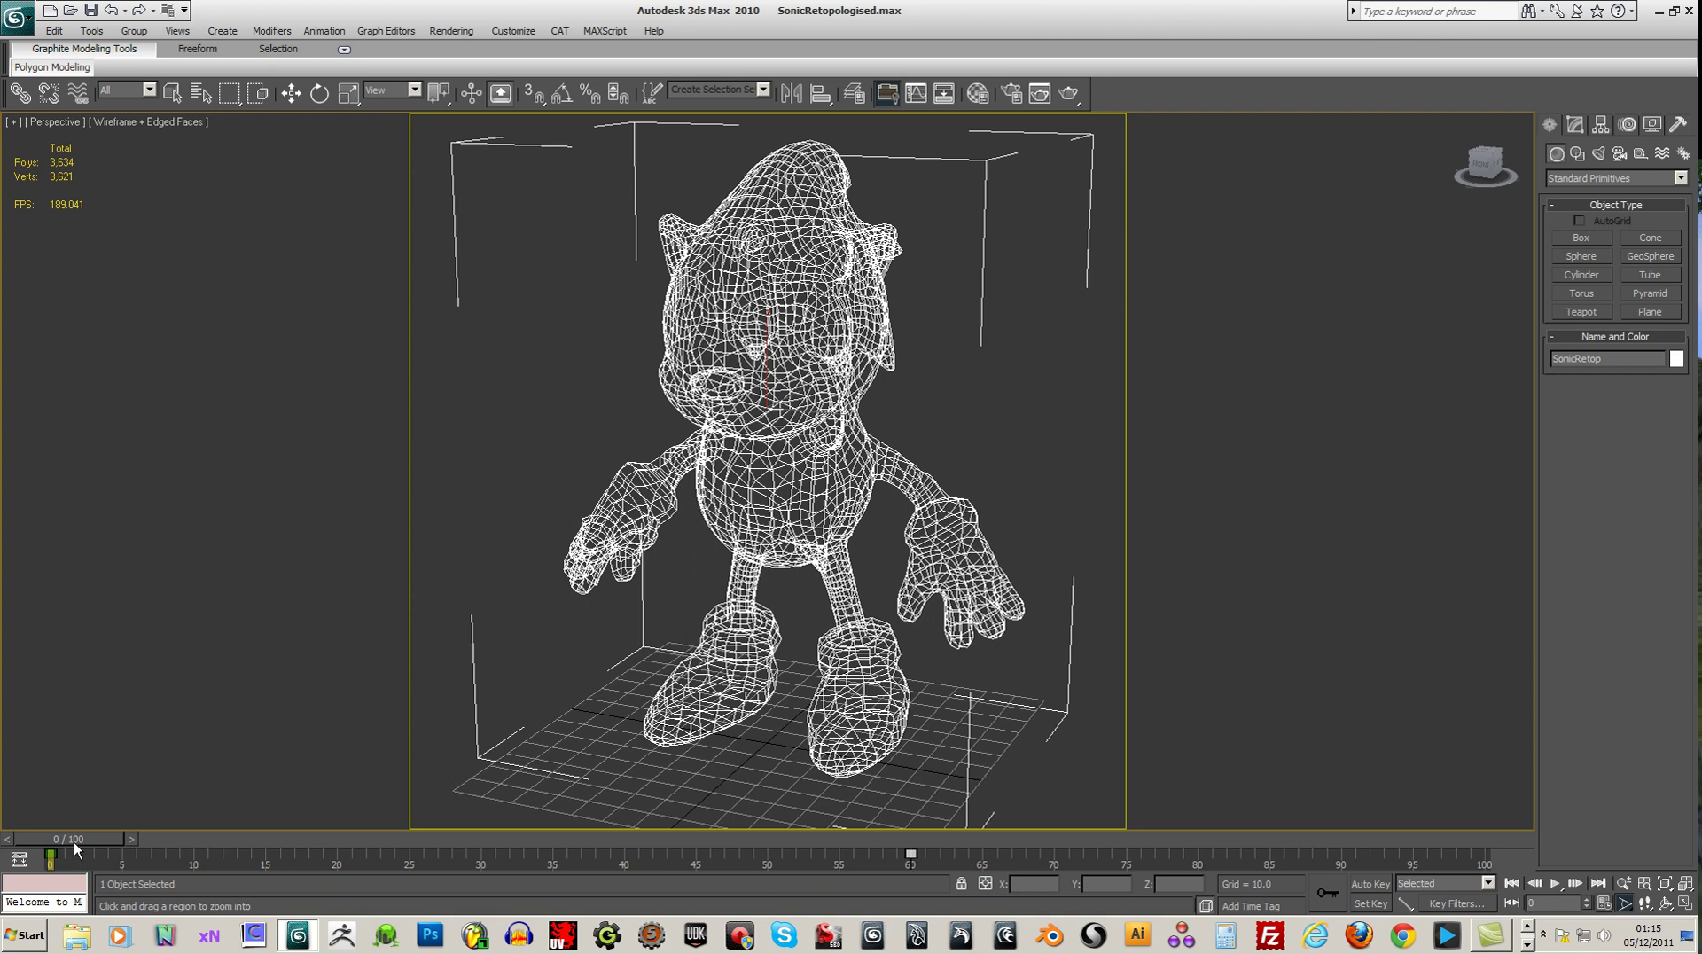
pyautogui.moveTo(78, 846); pyautogui.dragTo(67, 716)
# Step: Set the render range to frames 0–59 with Force Wireframe at wire thickness 2.0
pyautogui.click(1021, 83)
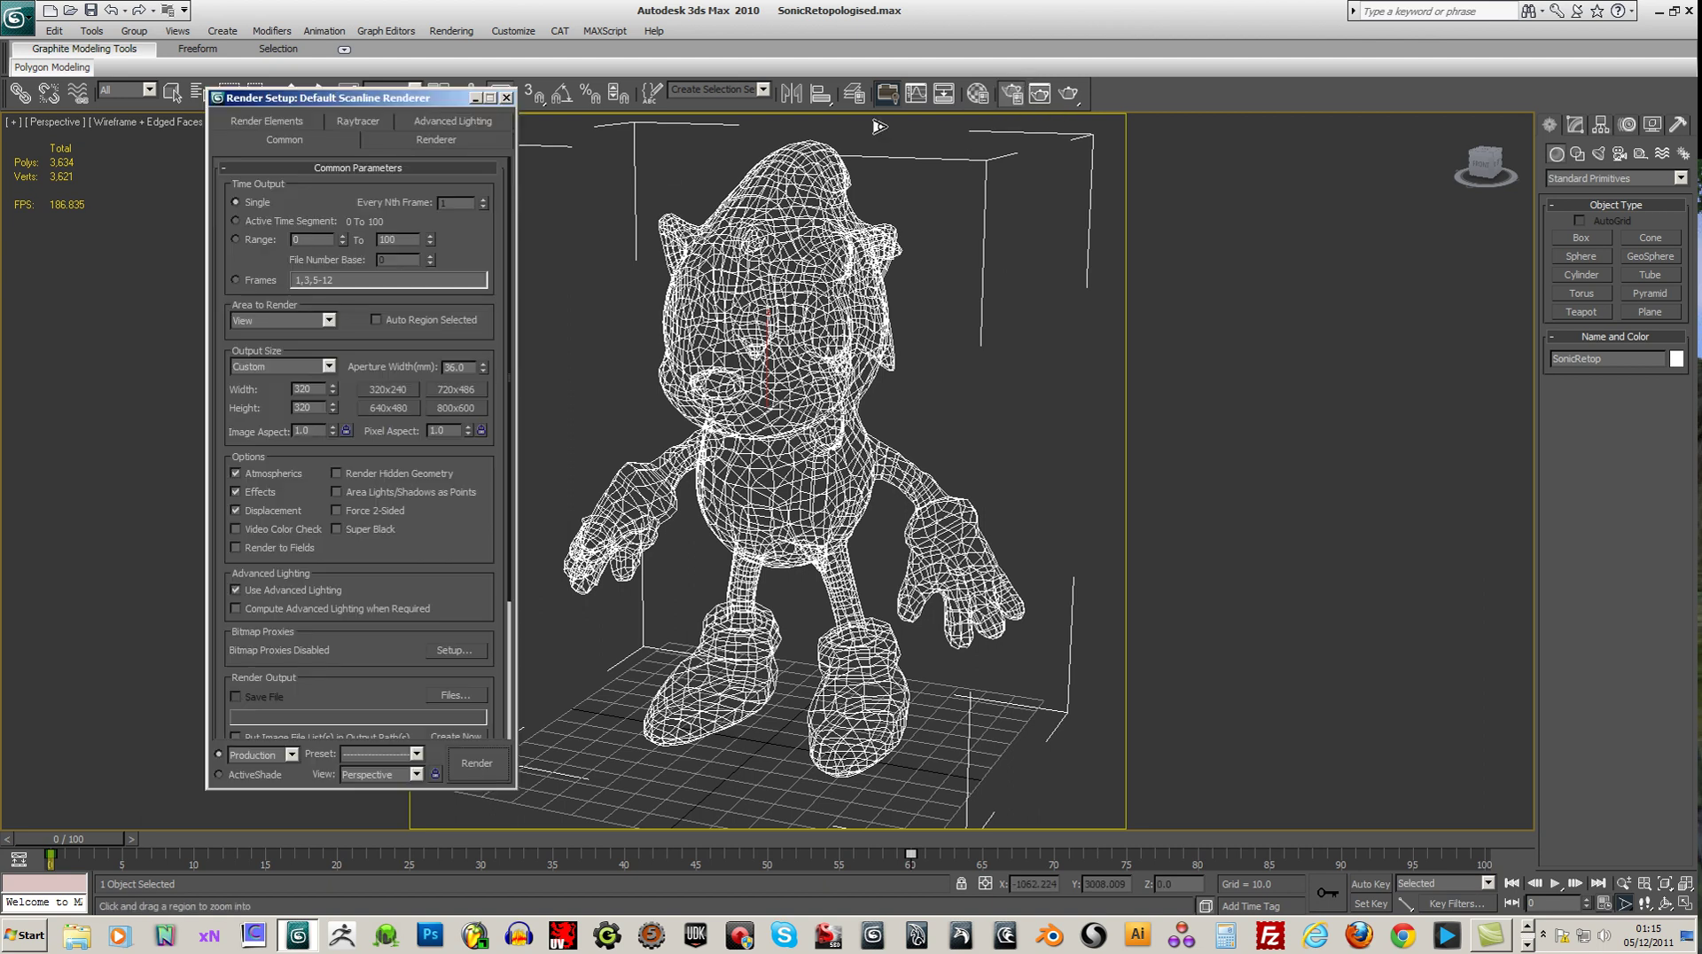
pyautogui.click(236, 239)
pyautogui.write('59')
pyautogui.click(438, 142)
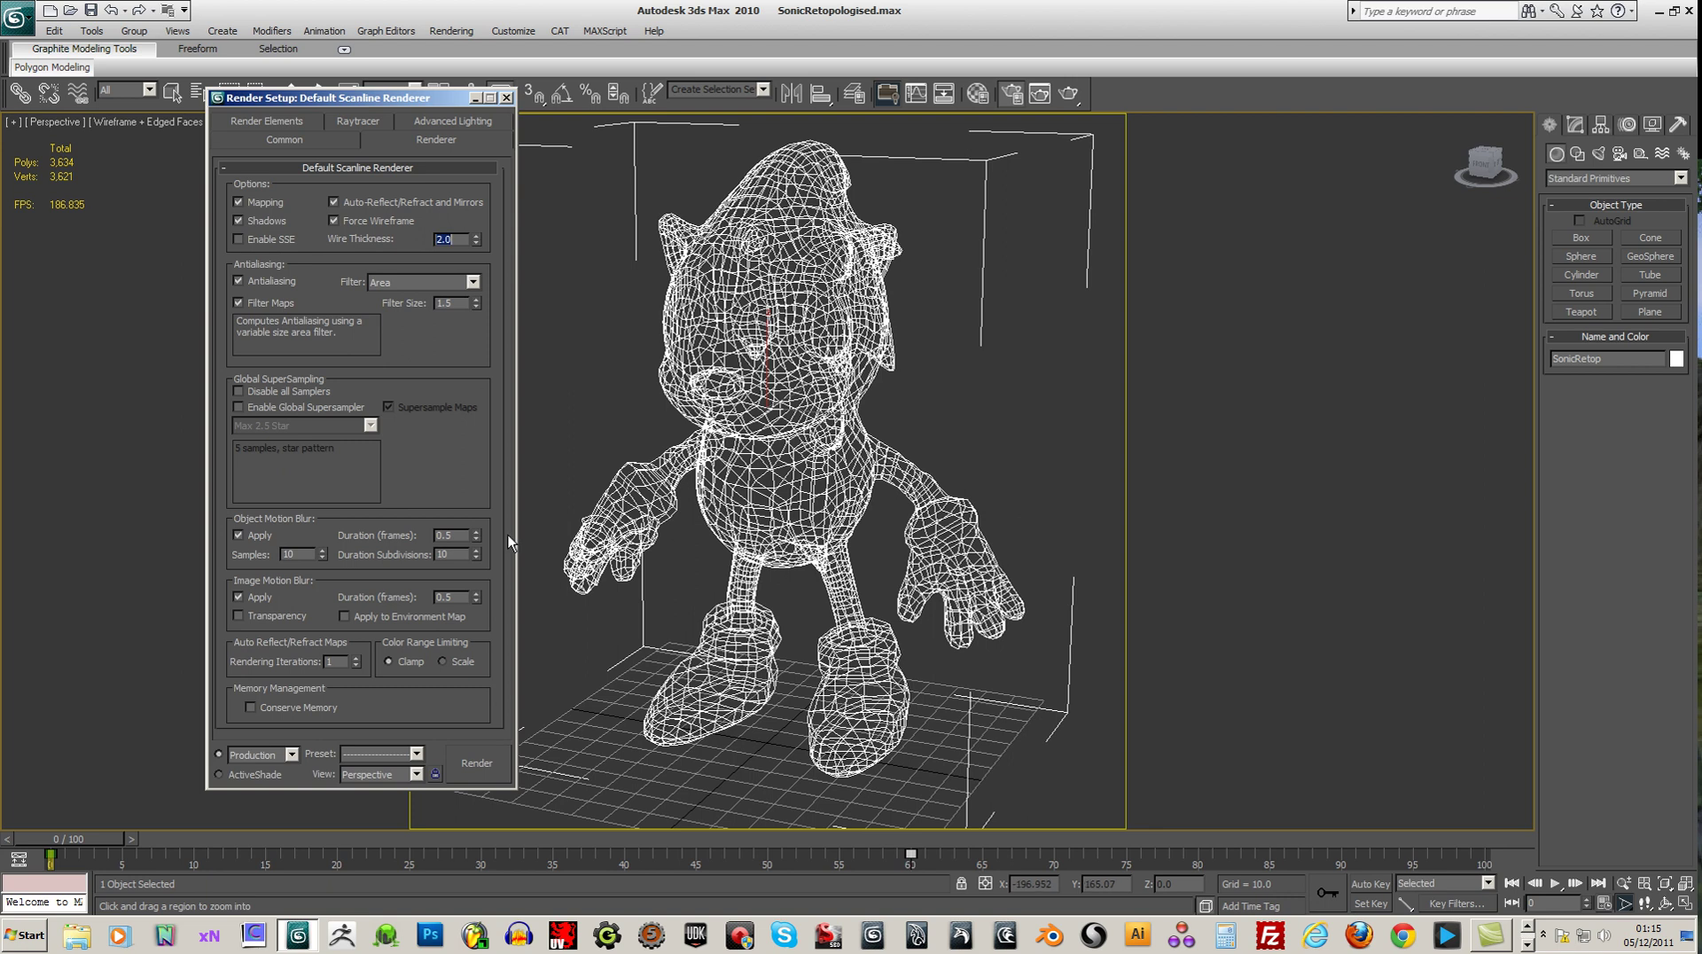
# Step: Start a test render of the animation without saving files, then cancel it
pyautogui.click(476, 766)
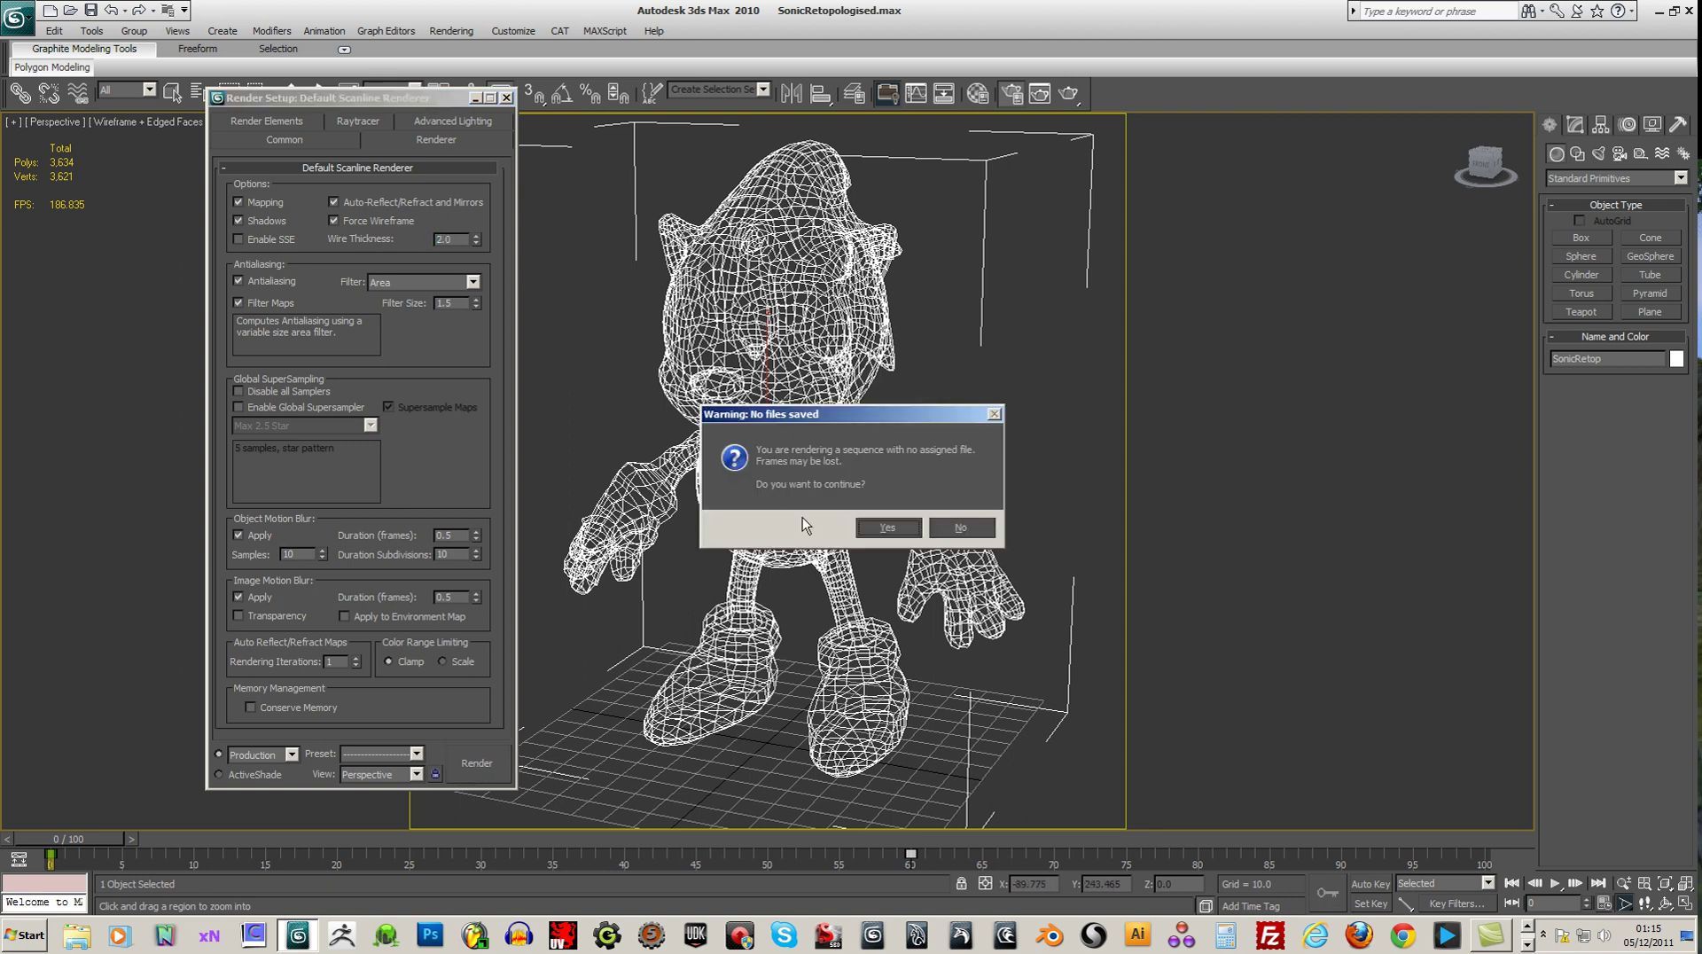
pyautogui.click(888, 529)
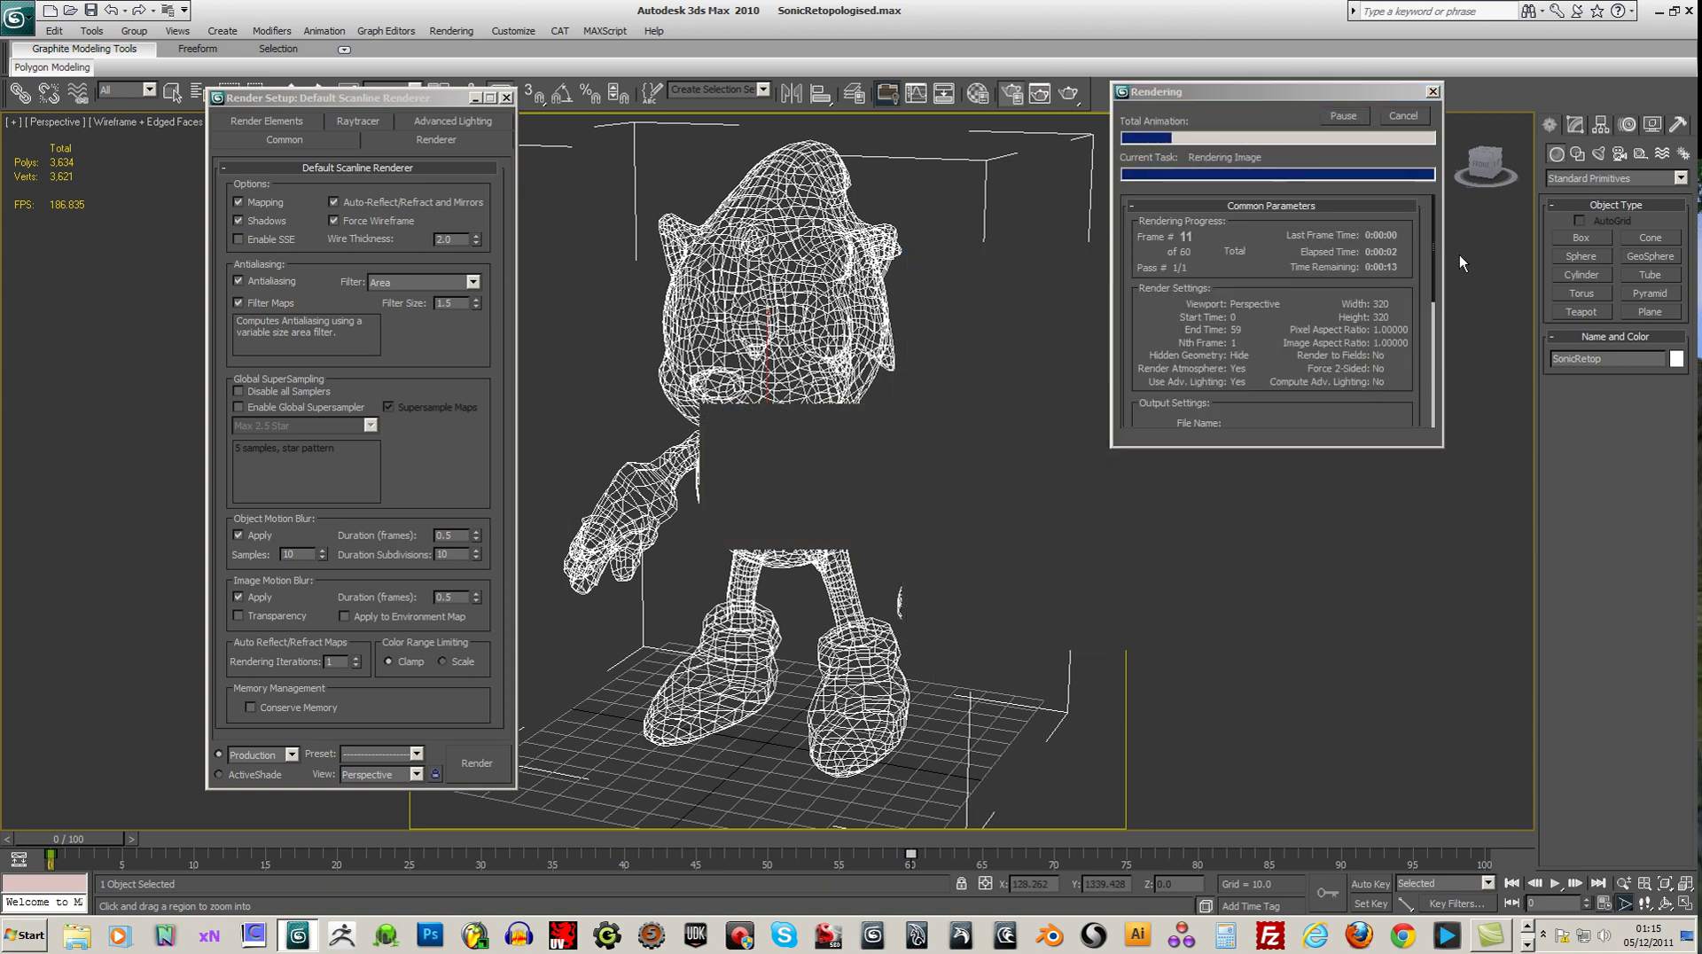
pyautogui.click(1403, 115)
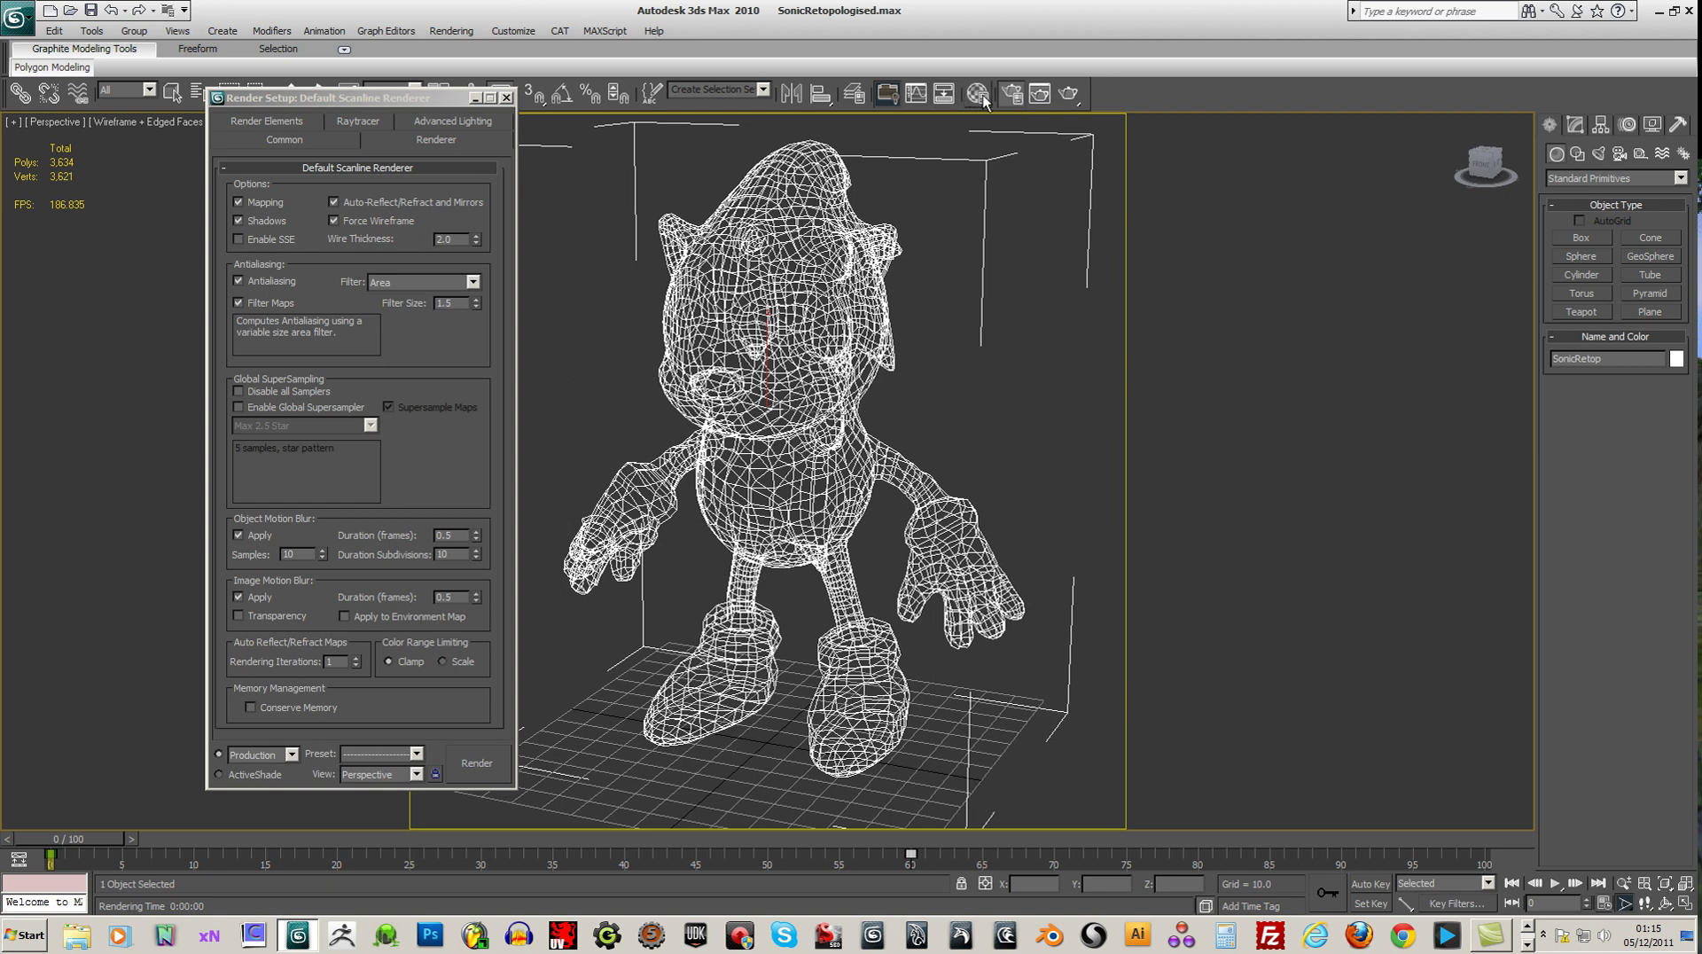
# Step: Assign Sonic a material with a pure white Diffuse colour
pyautogui.press('m')
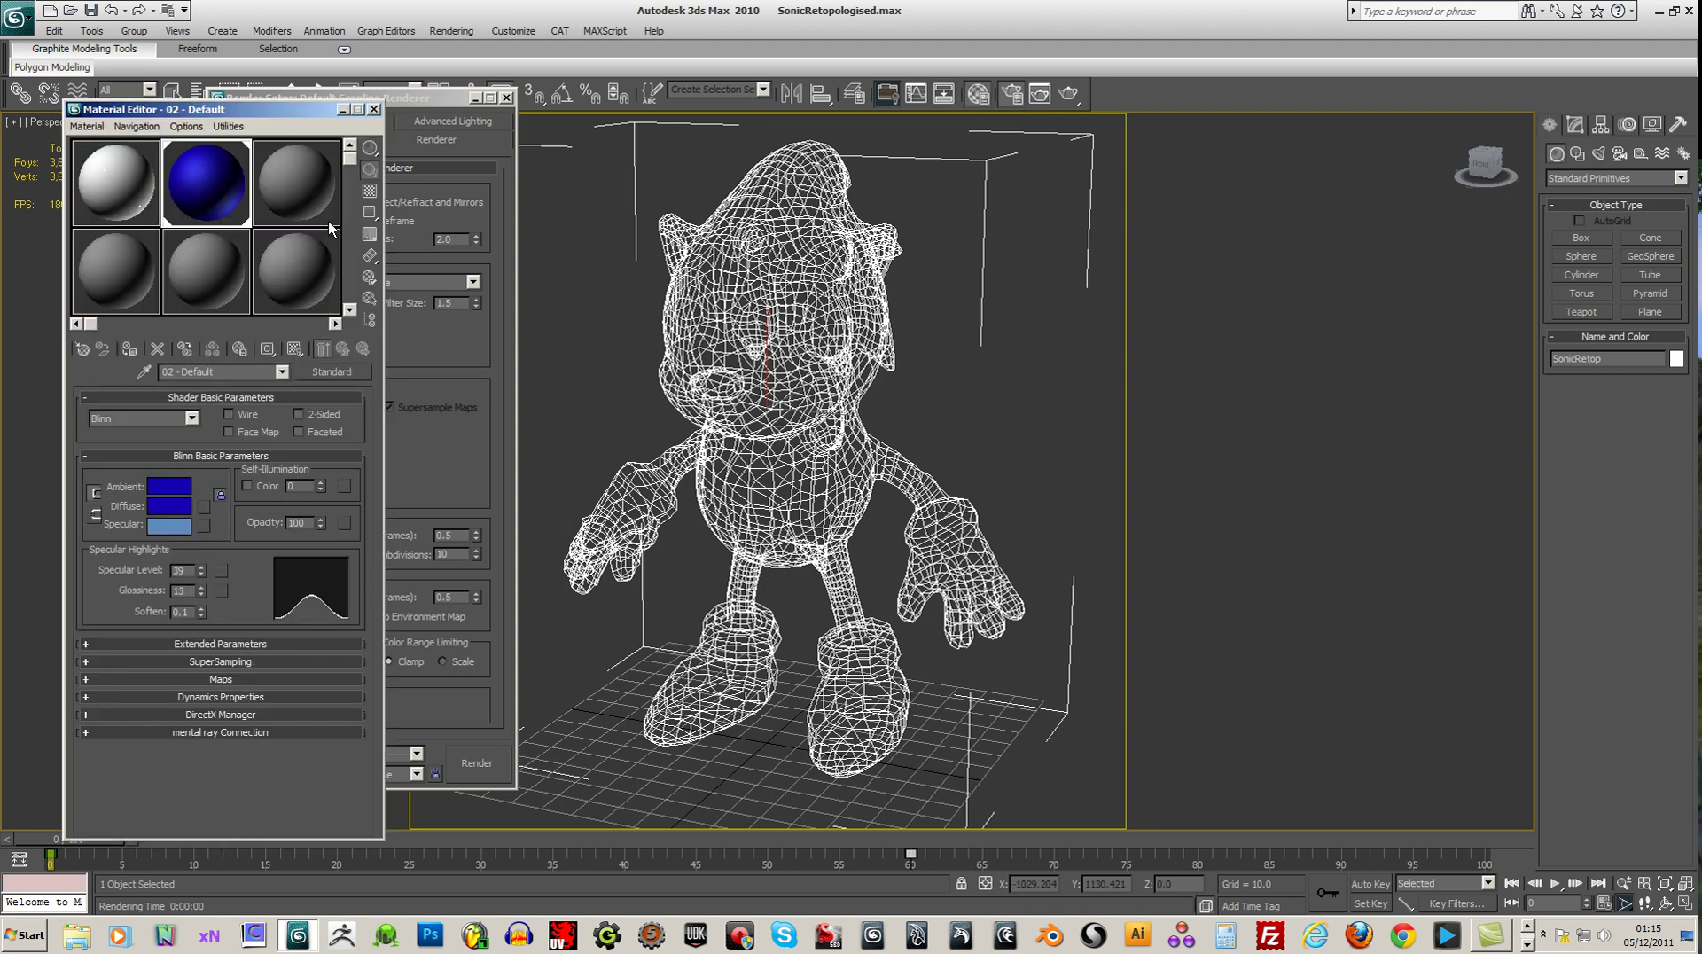
pyautogui.click(290, 184)
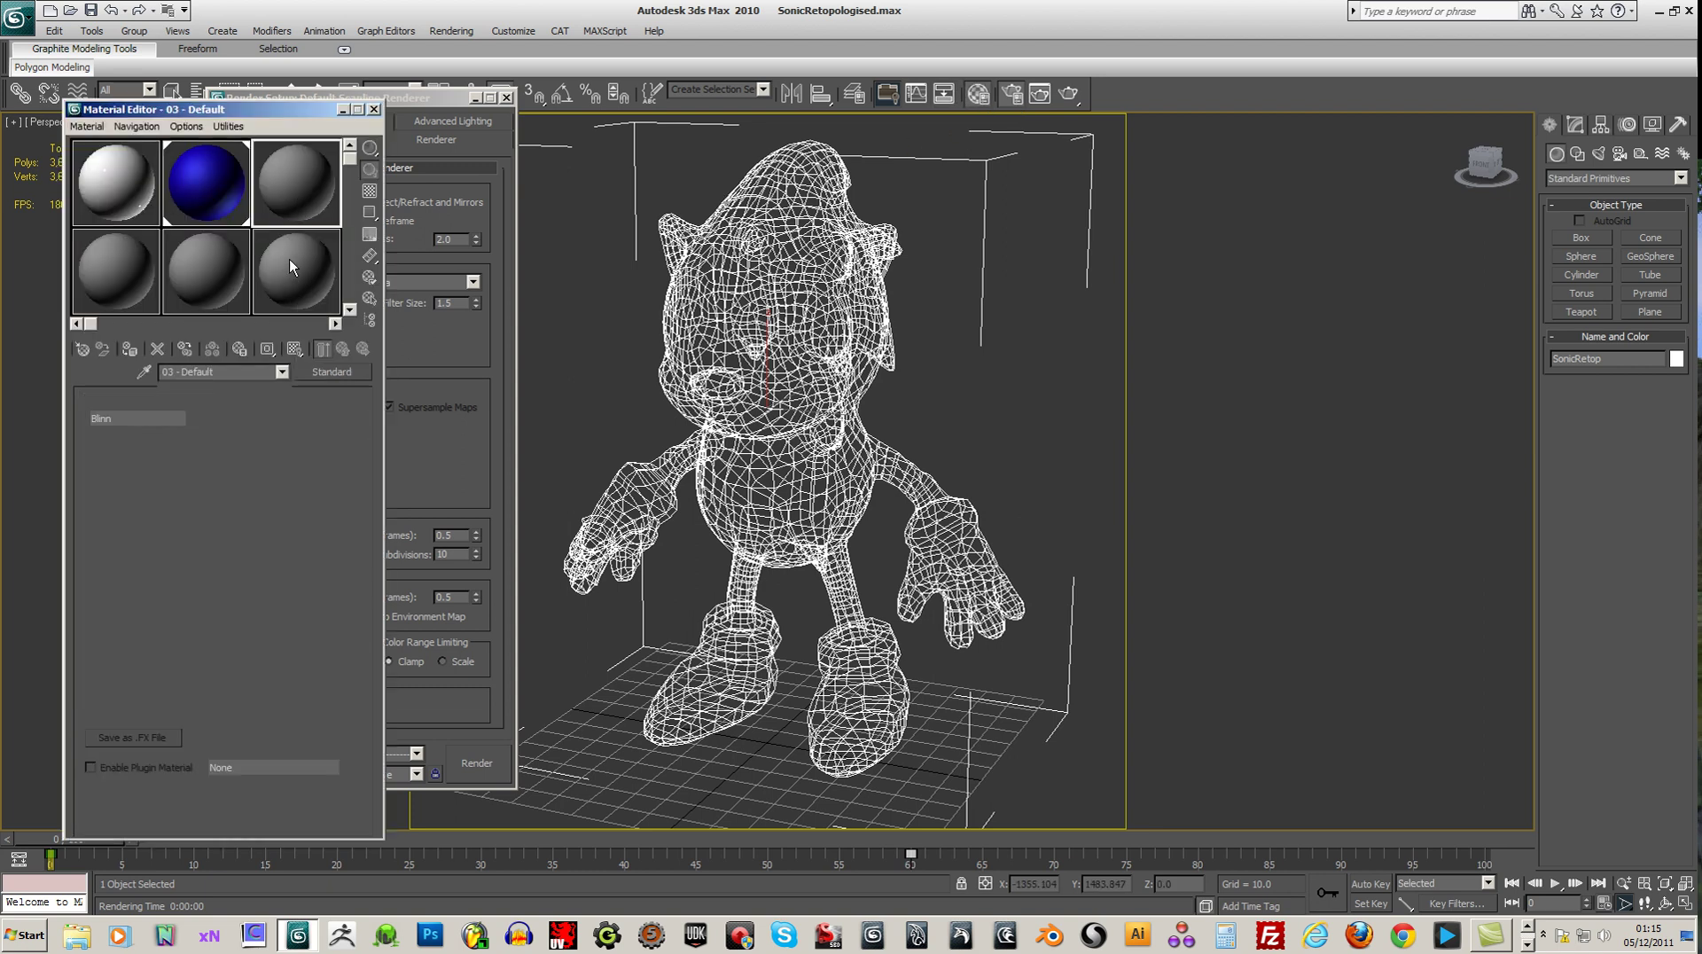
pyautogui.click(130, 349)
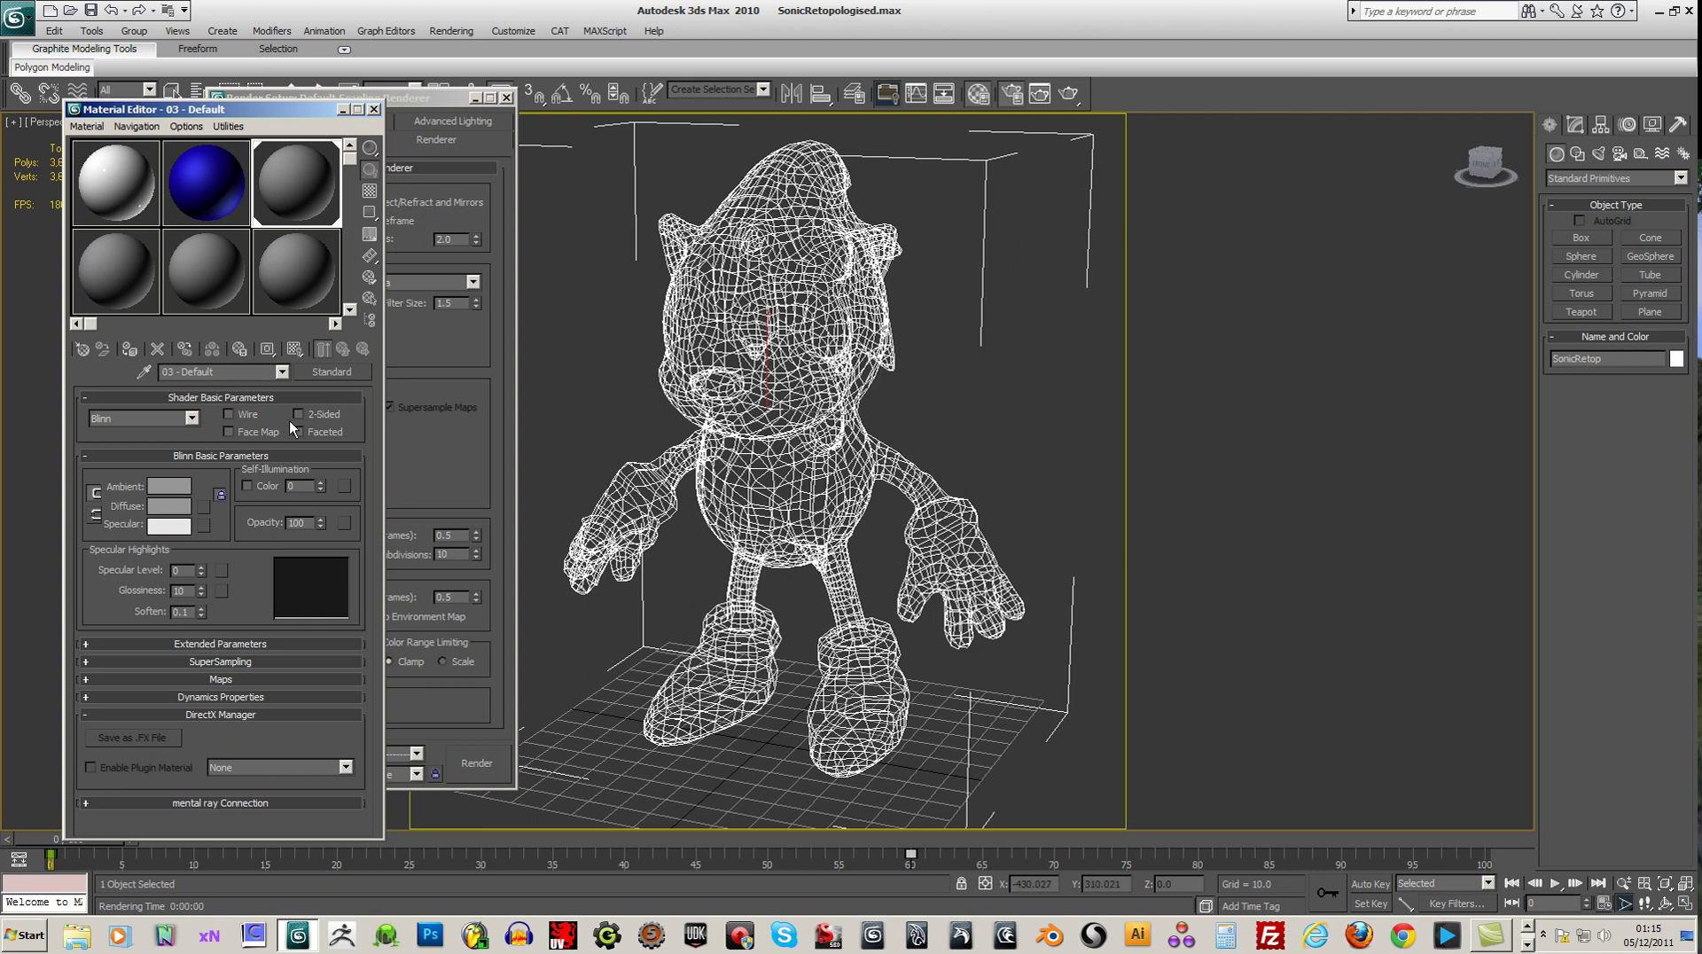
pyautogui.click(173, 501)
pyautogui.click(503, 237)
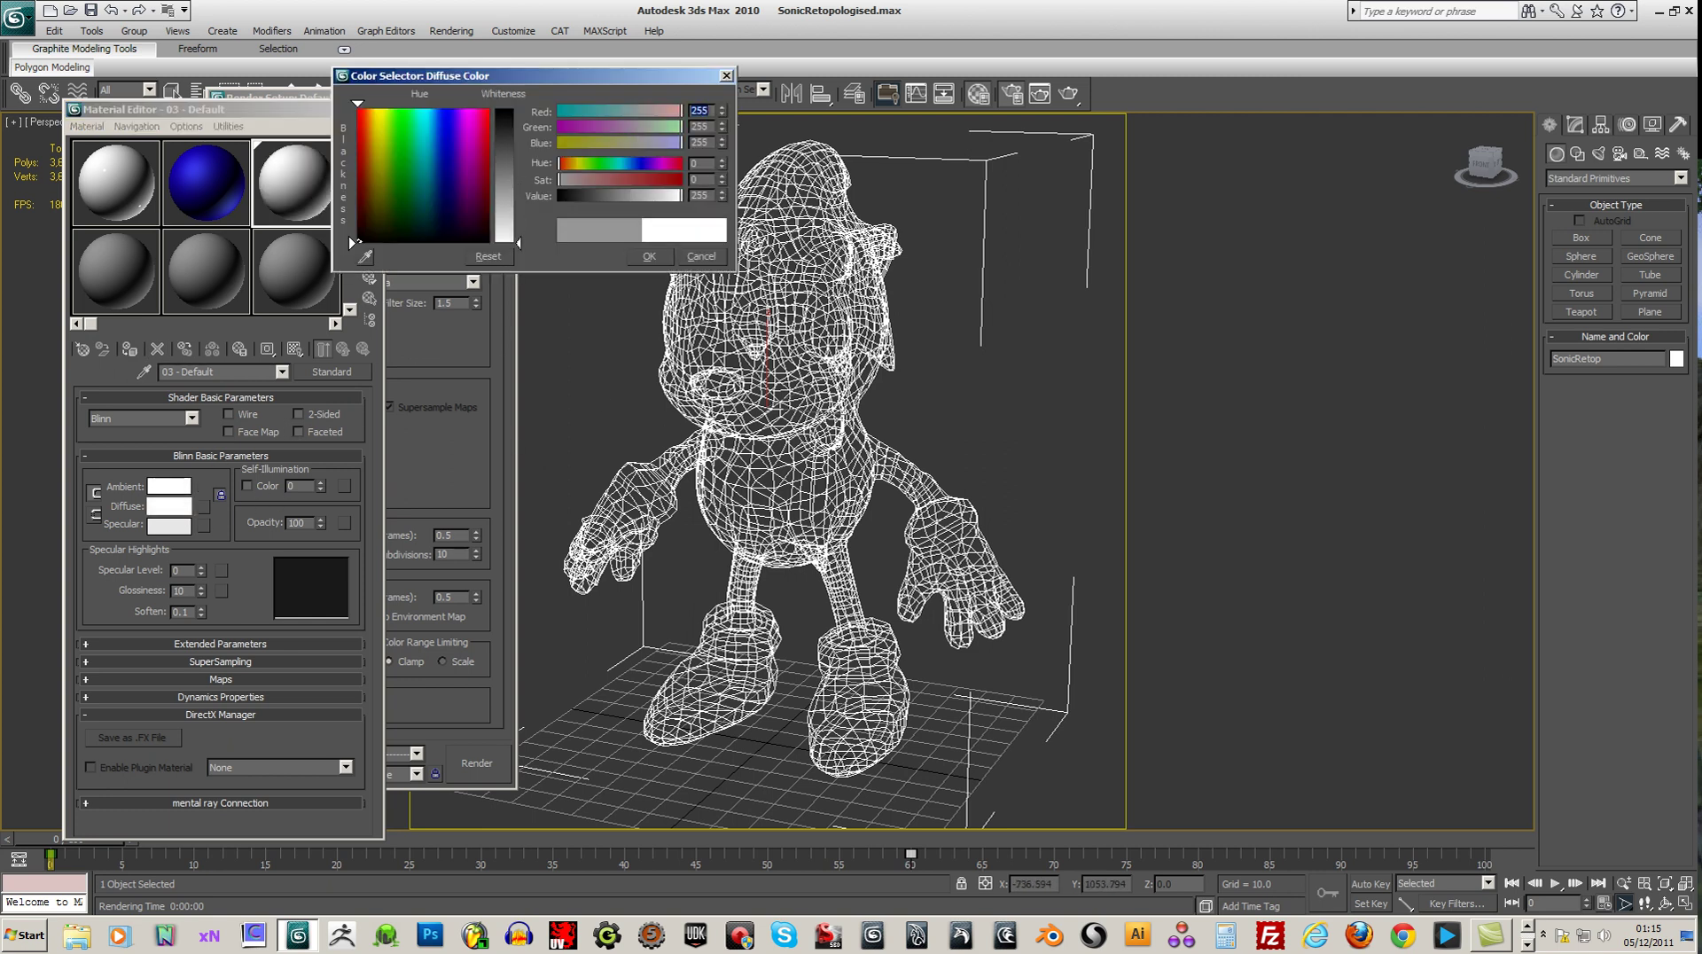
pyautogui.click(648, 256)
pyautogui.click(373, 109)
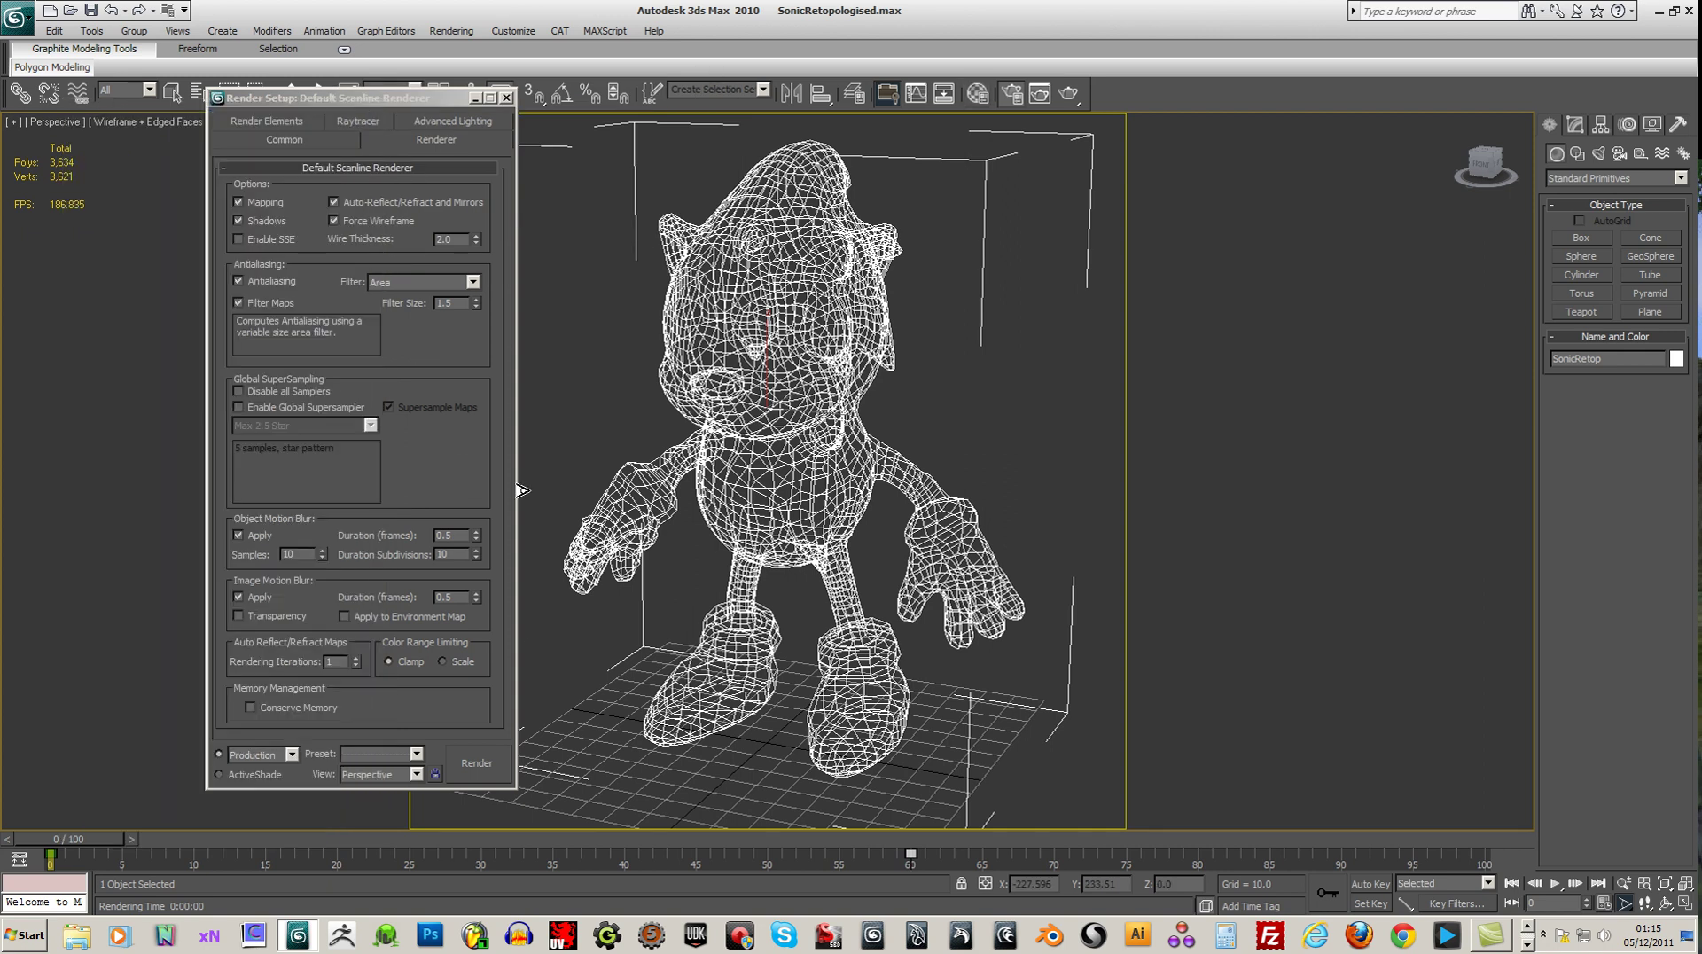
# Step: Test render the white-material Sonic without saving, then cancel
pyautogui.click(487, 770)
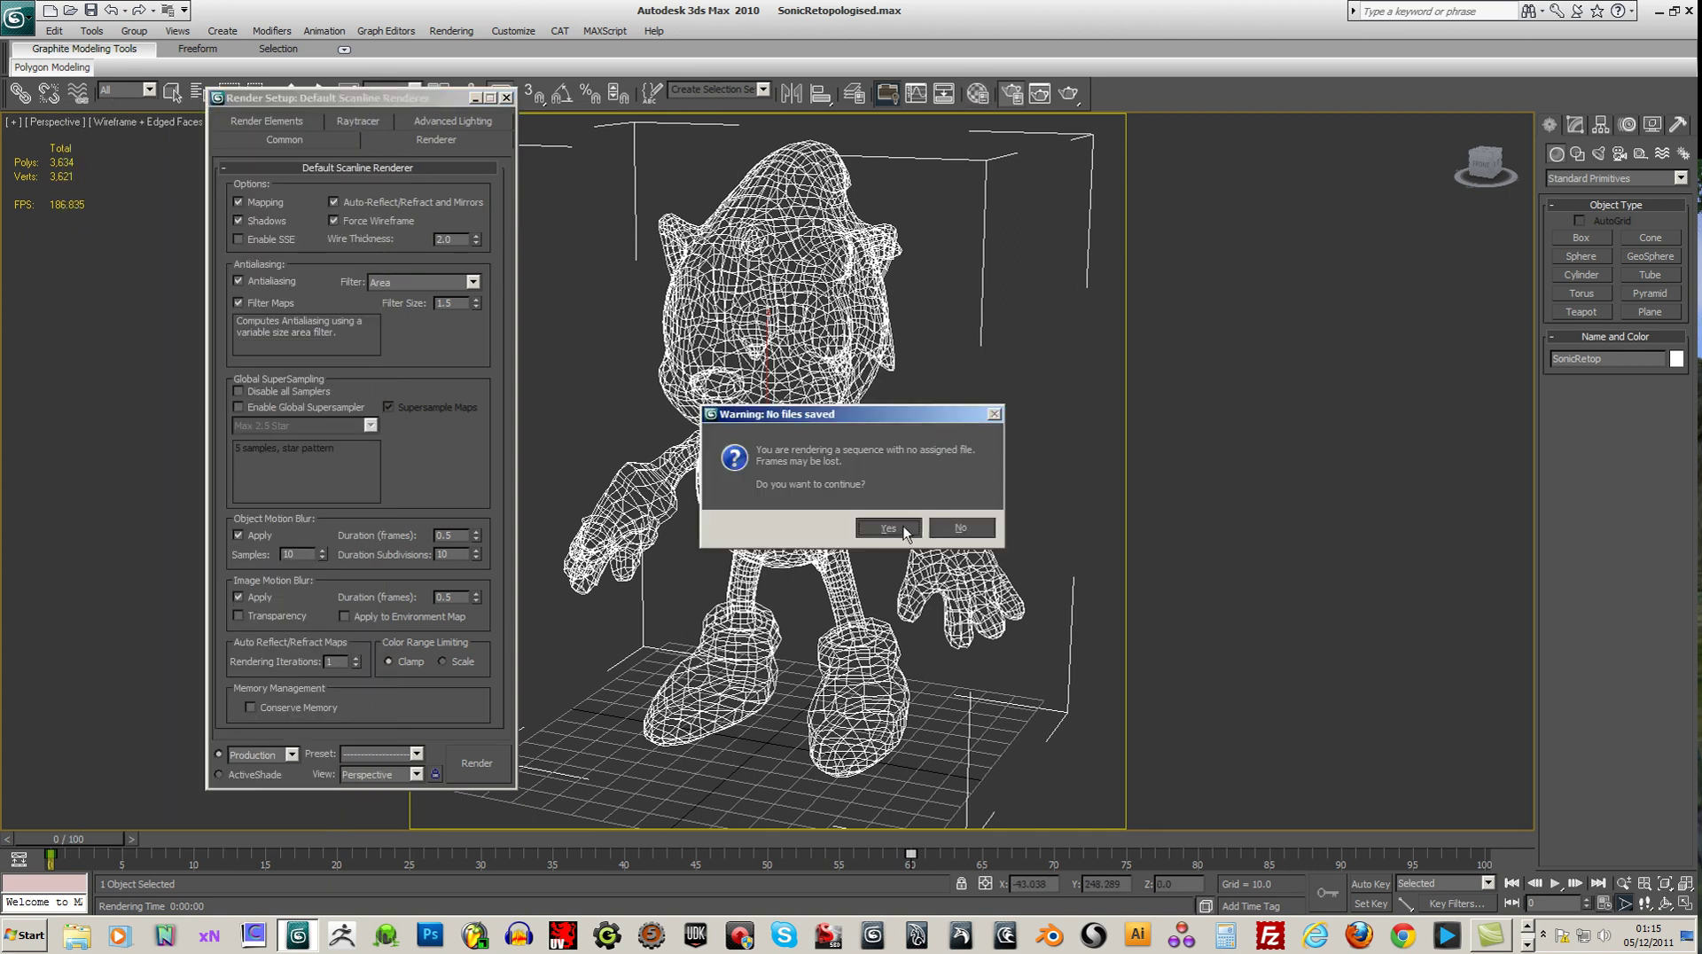
pyautogui.click(887, 528)
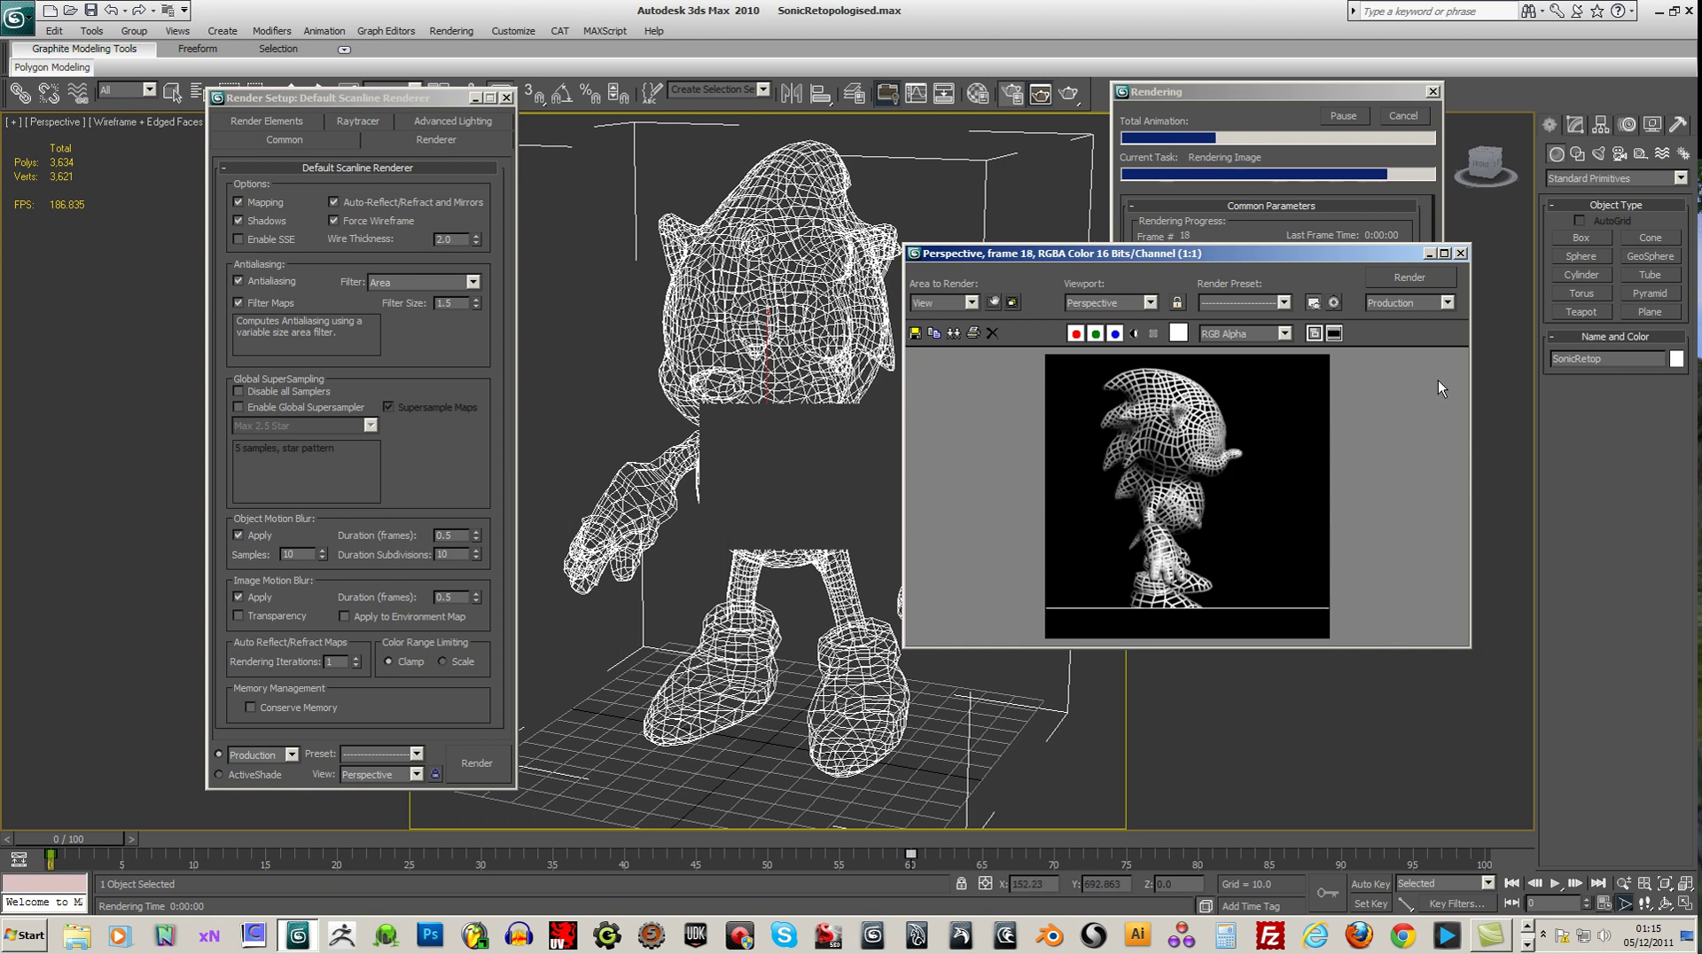
pyautogui.click(1461, 252)
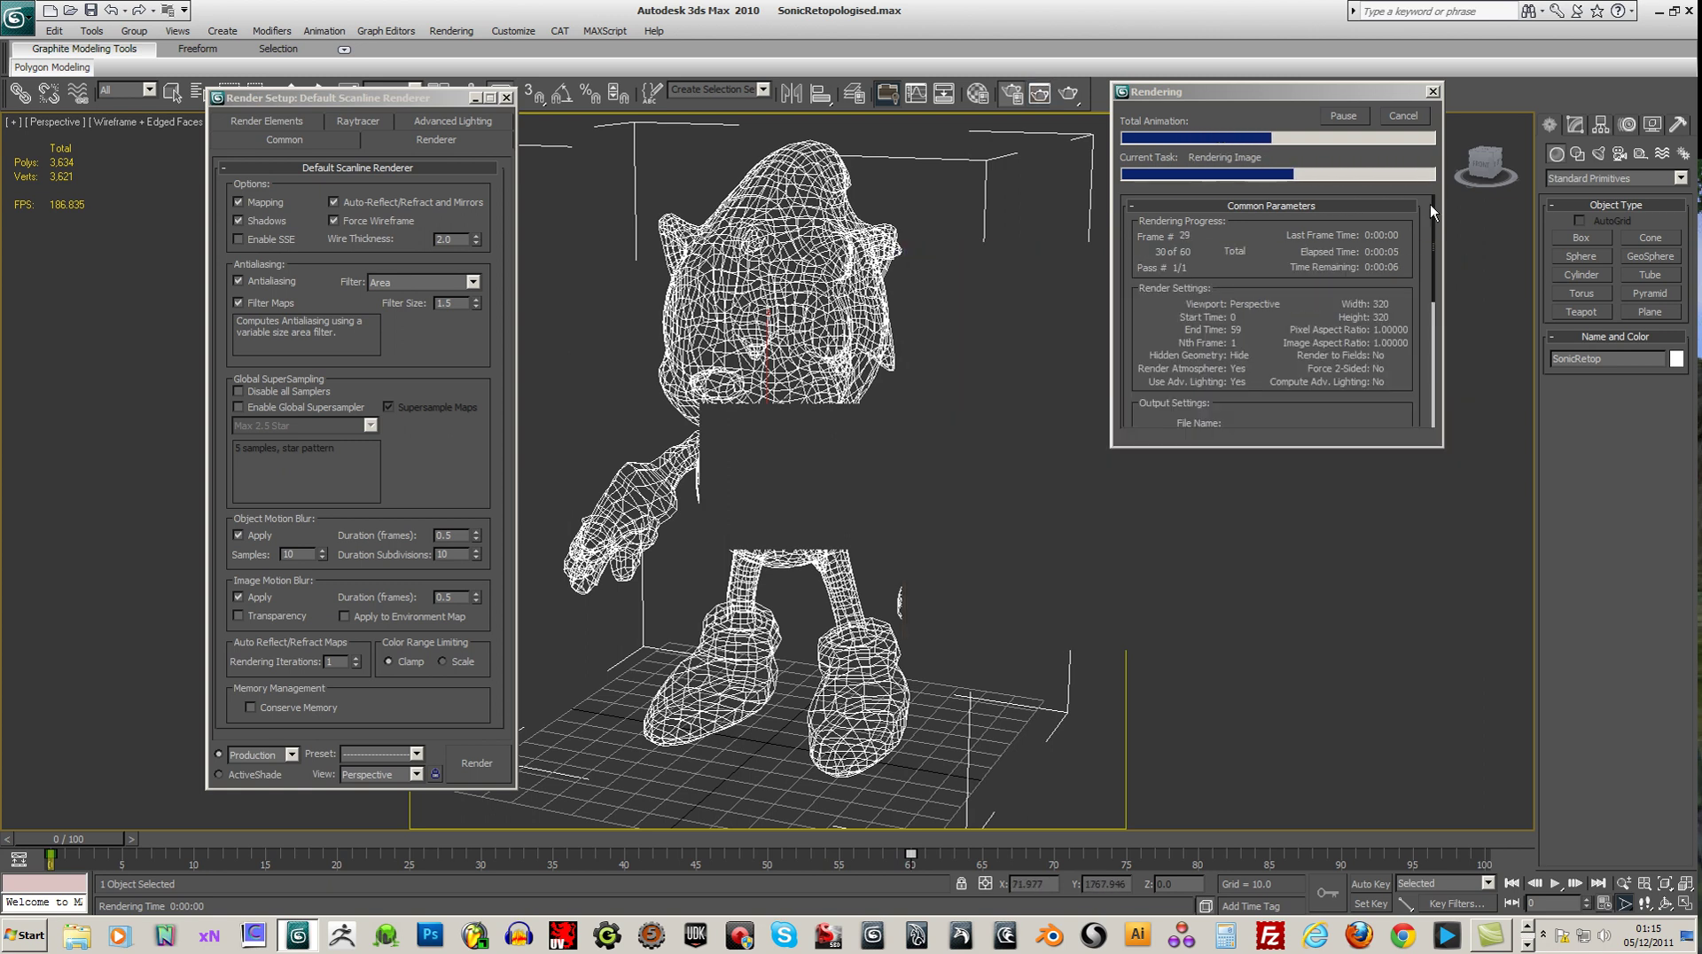
pyautogui.click(1403, 115)
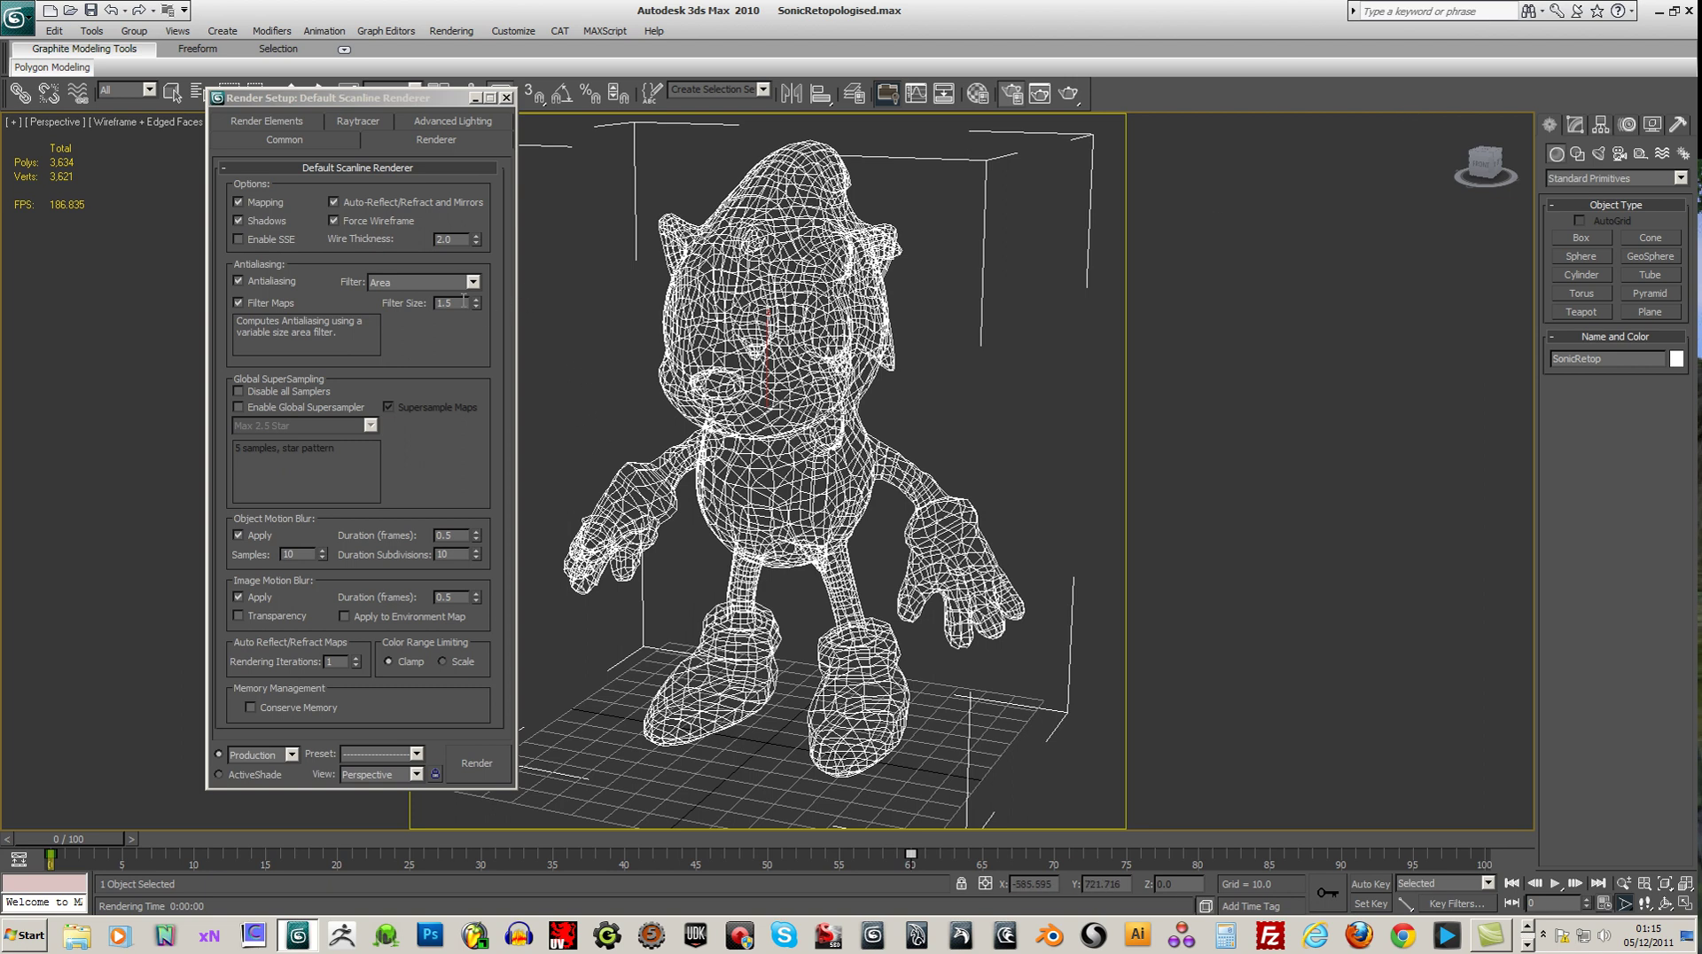
# Step: Change Wire Thickness to 1.2 and test render again
pyautogui.doubleClick(458, 239)
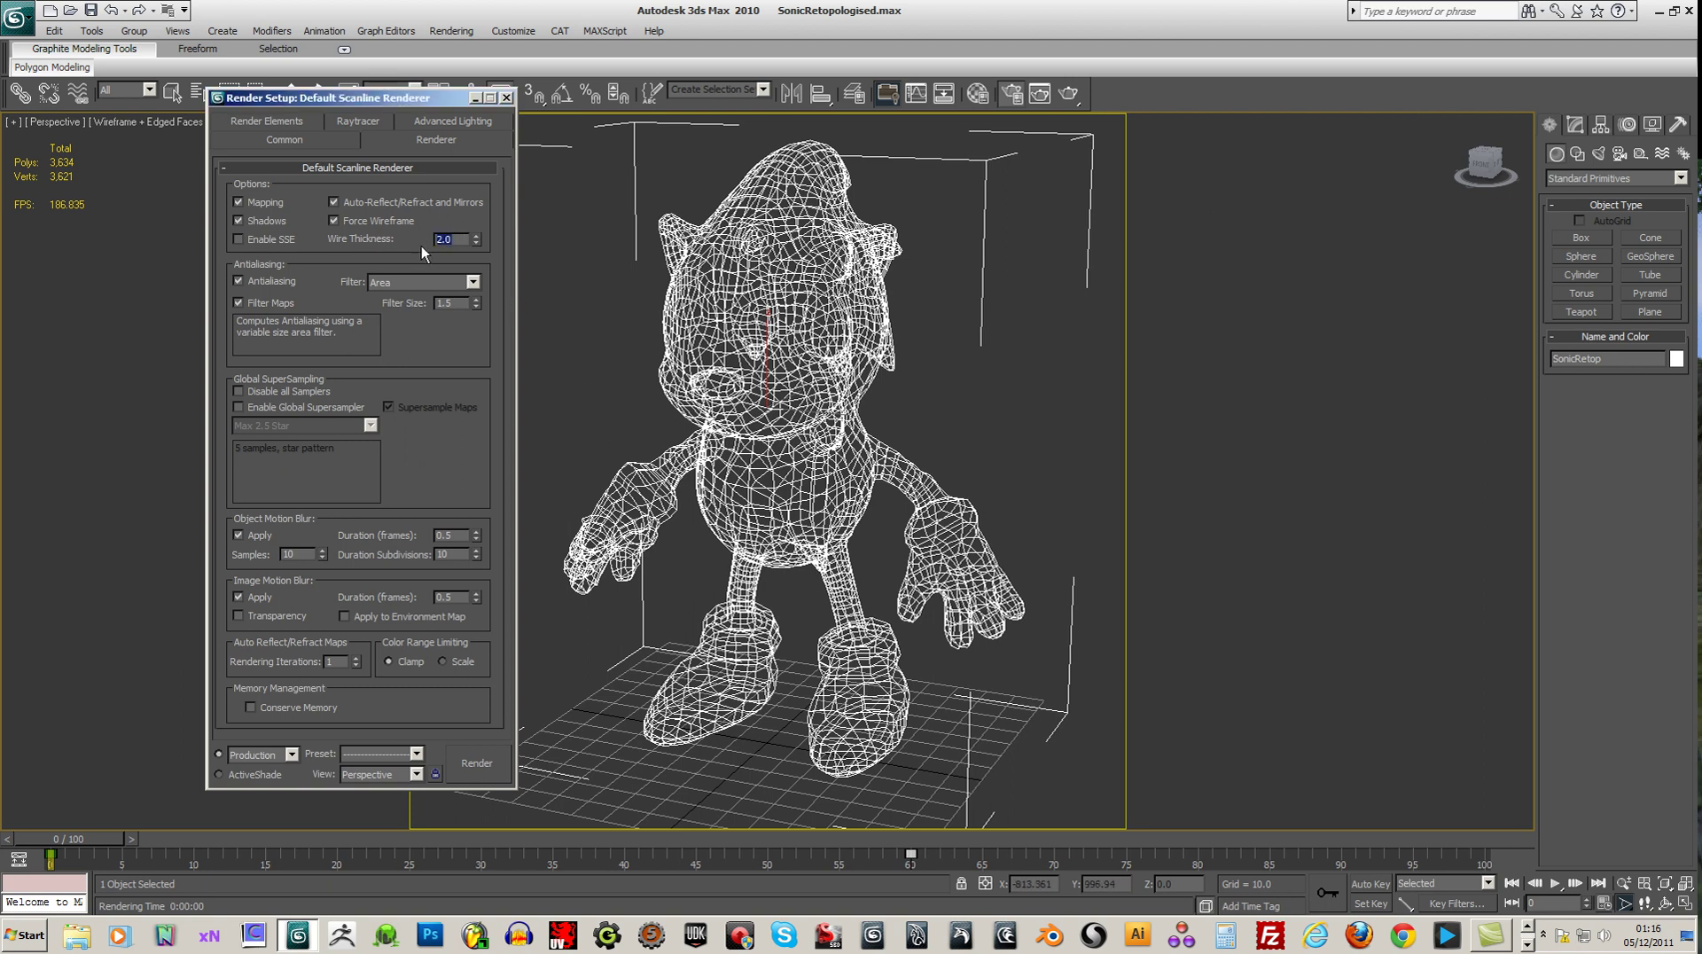
pyautogui.click(1068, 93)
pyautogui.click(888, 527)
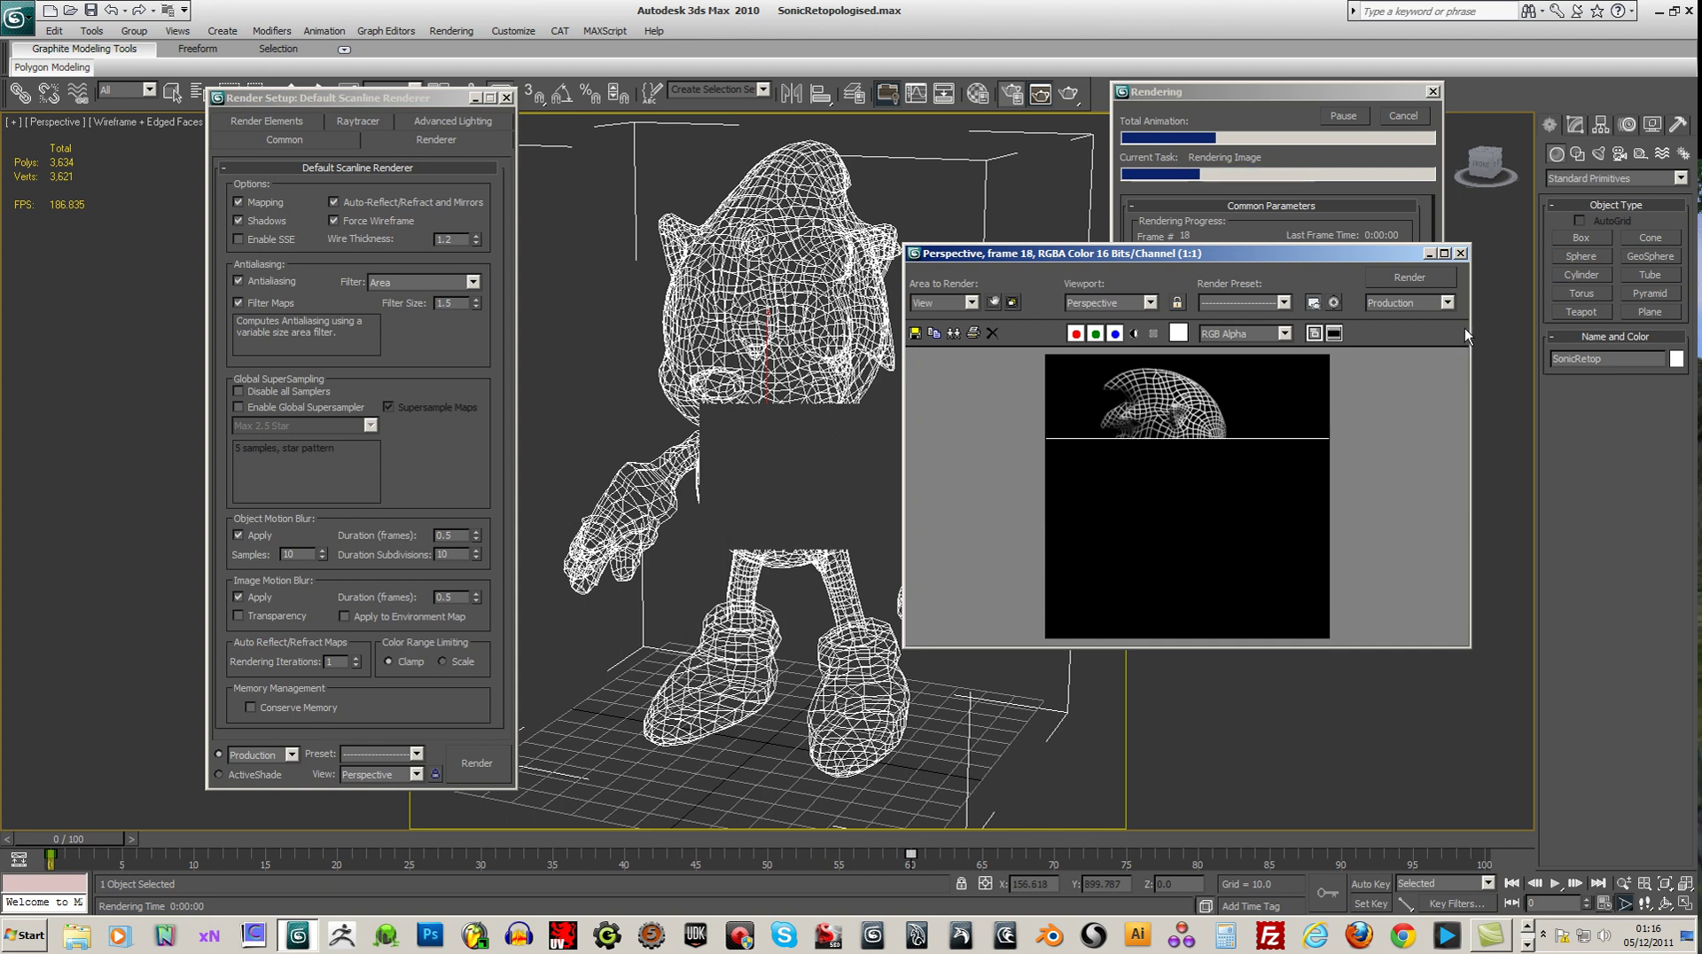
pyautogui.click(1459, 254)
pyautogui.click(1416, 117)
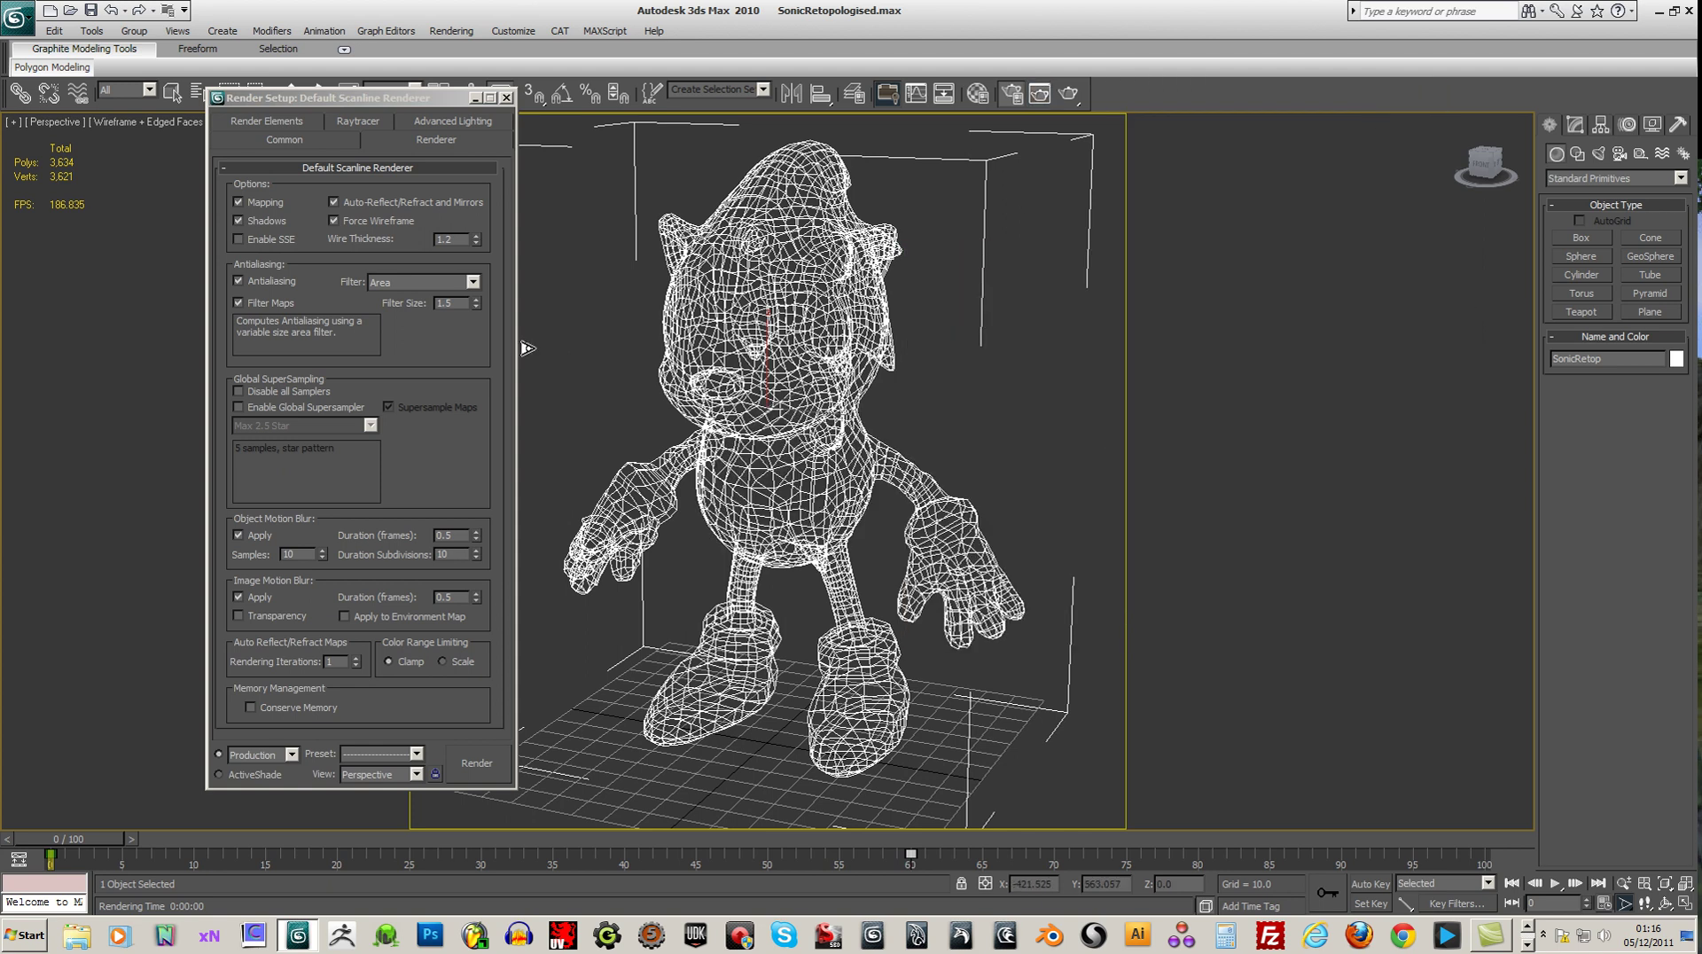
# Step: In the Common settings, point the render output files to the Desktop
pyautogui.moveTo(367, 101); pyautogui.dragTo(308, 106)
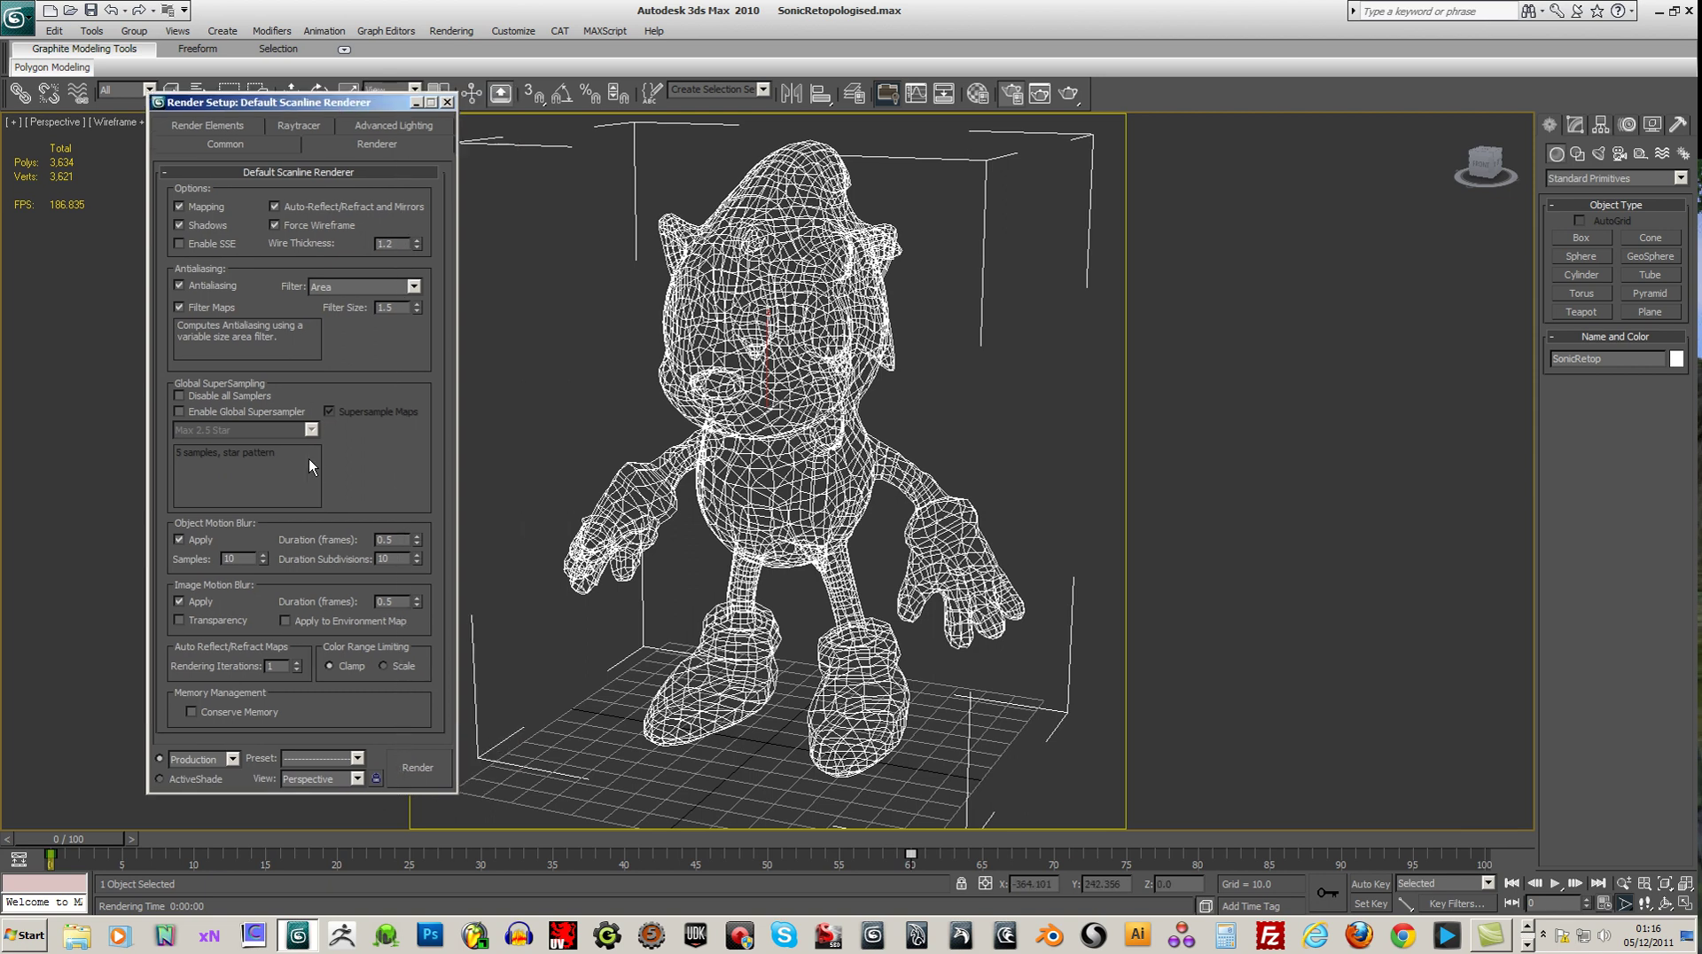
pyautogui.click(242, 149)
pyautogui.scroll(-3, 396, 336)
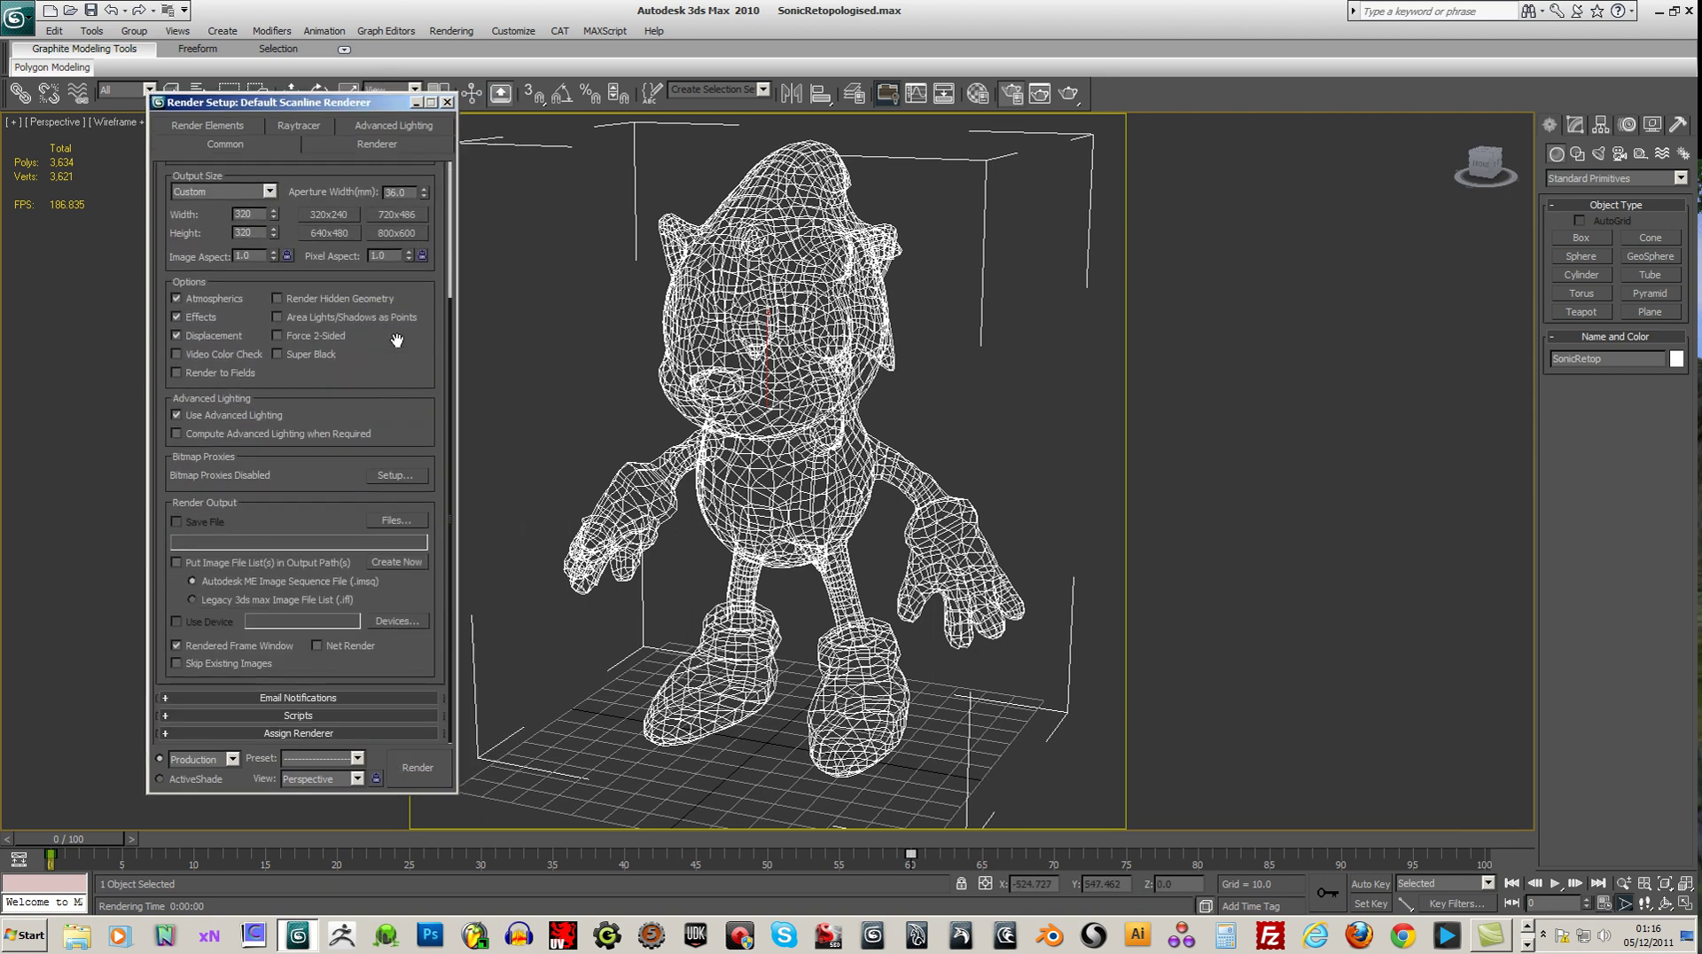
pyautogui.click(386, 520)
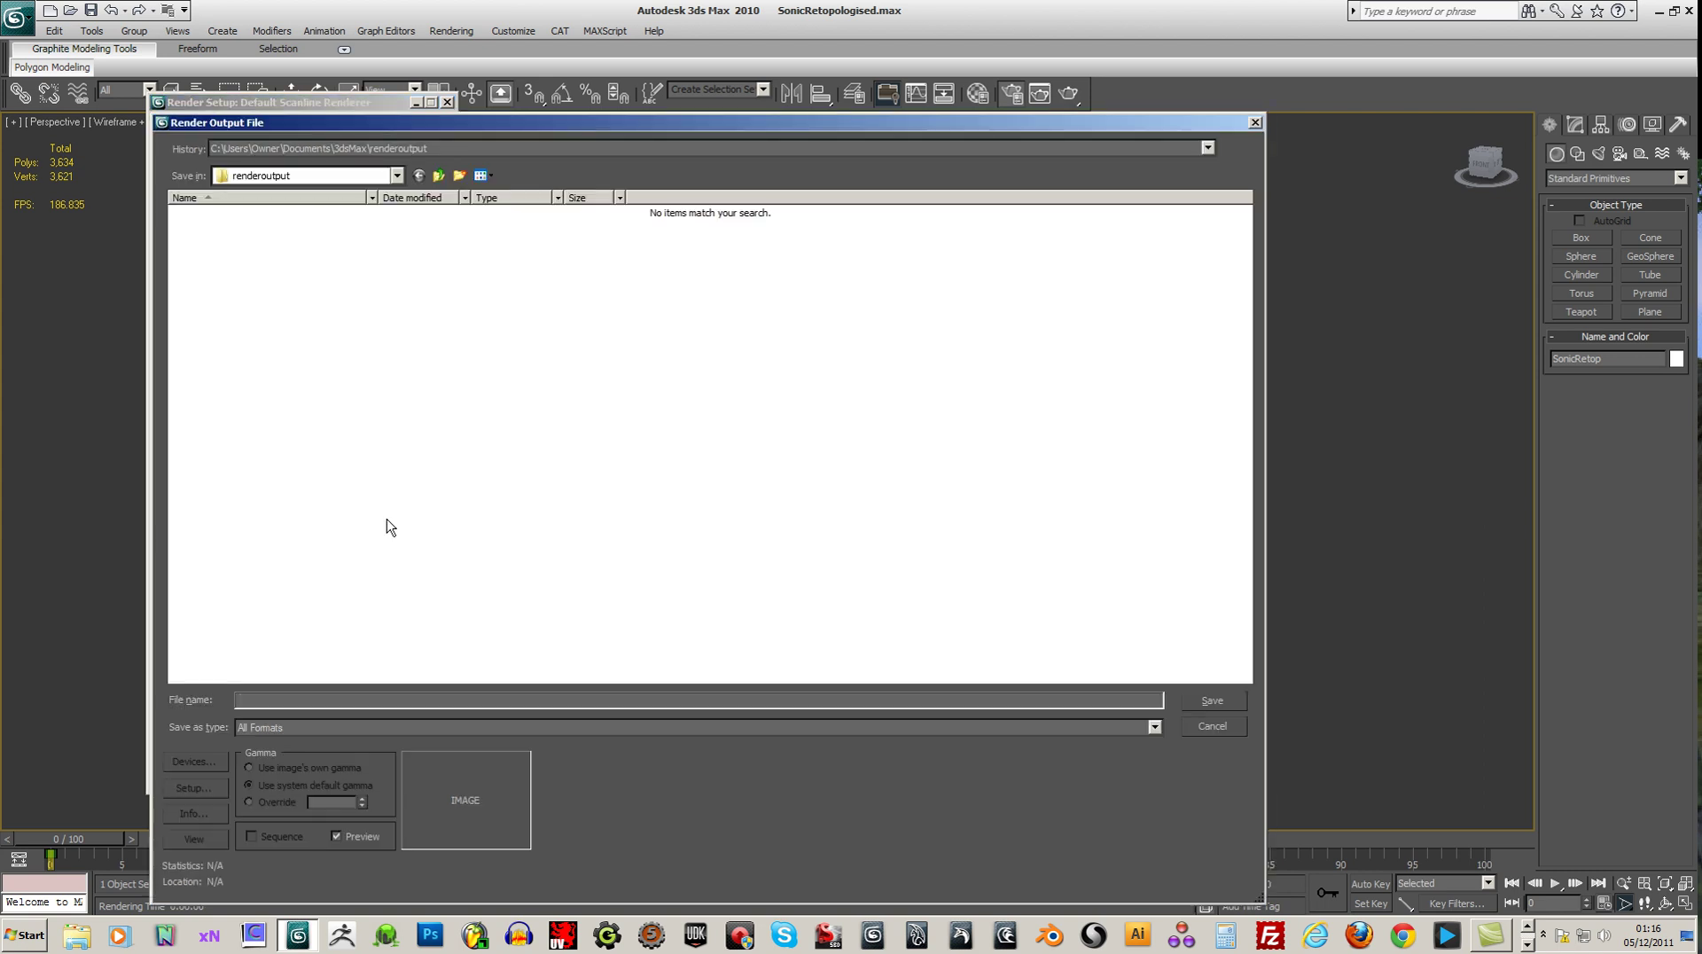
pyautogui.click(398, 175)
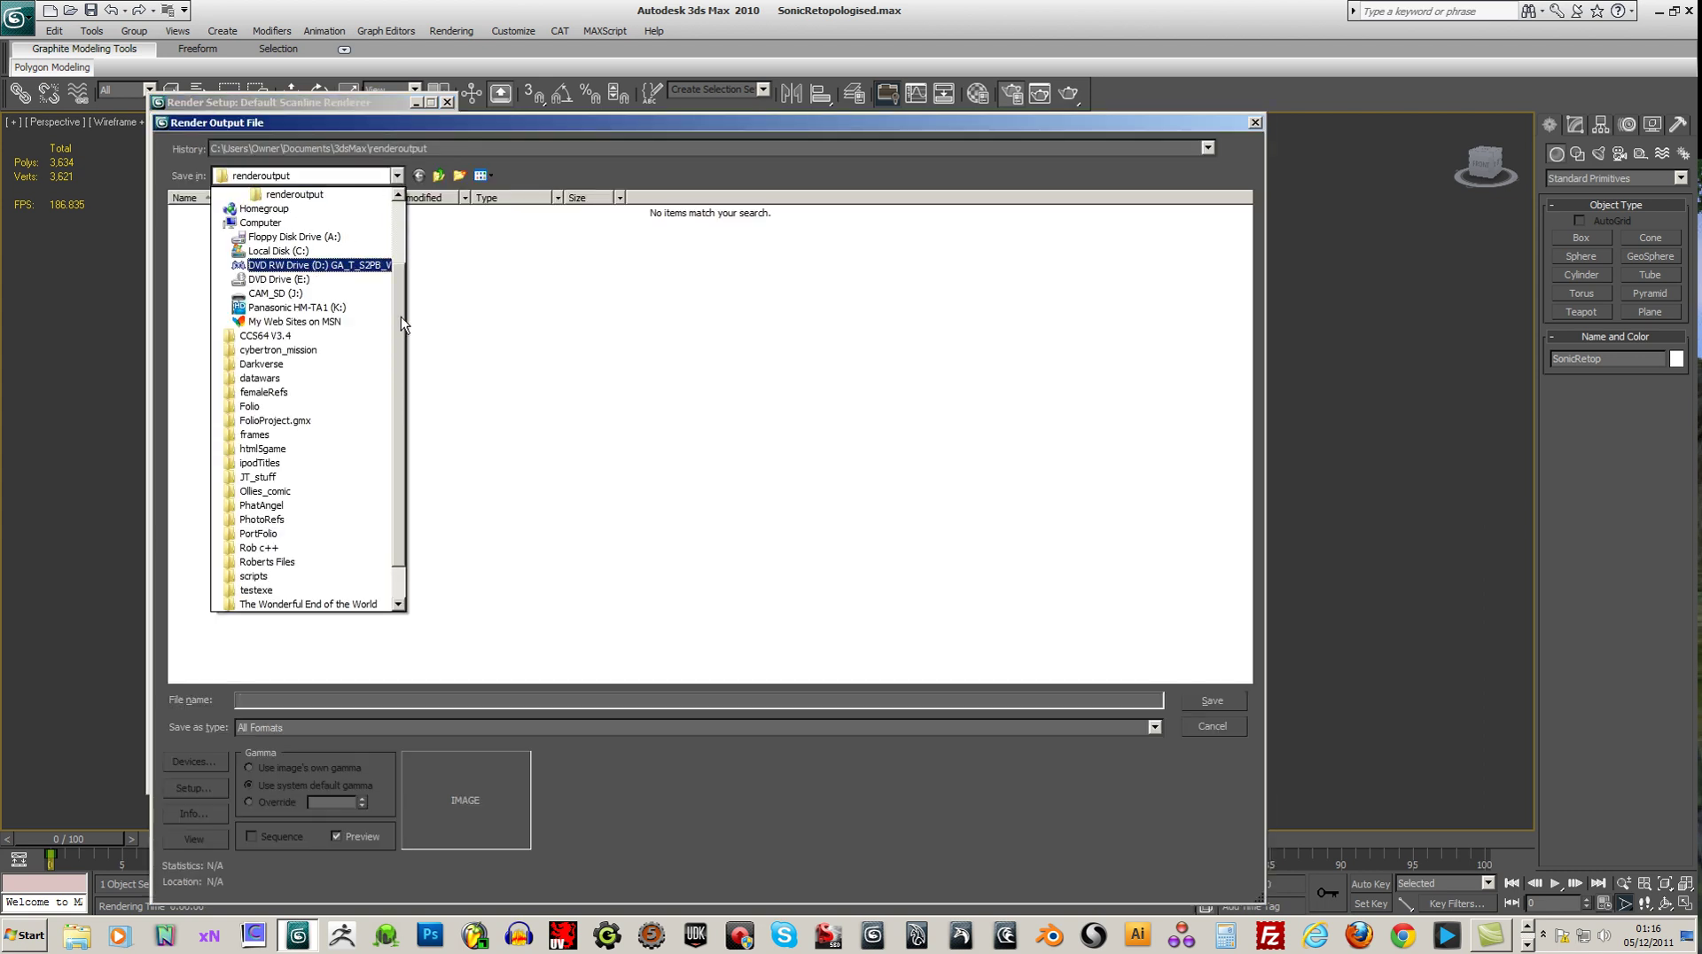
pyautogui.scroll(2, 395, 266)
pyautogui.click(312, 196)
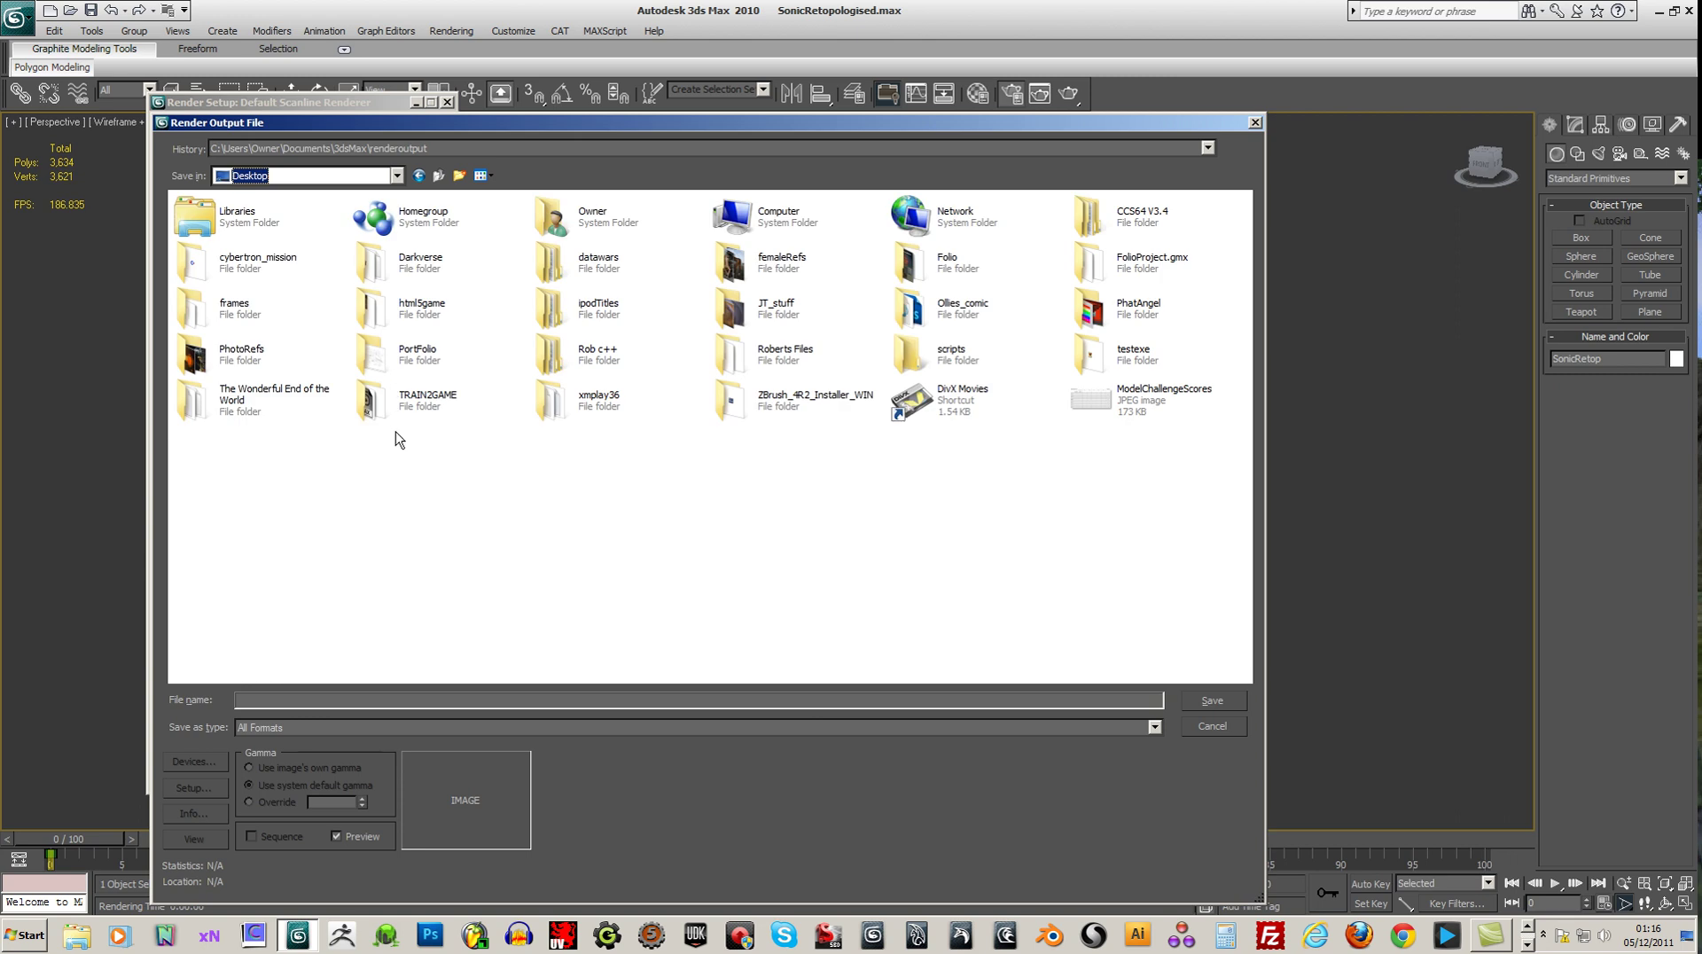
# Step: Replace the old Desktop frames folder with a new empty 'frames' folder
pyautogui.click(205, 313)
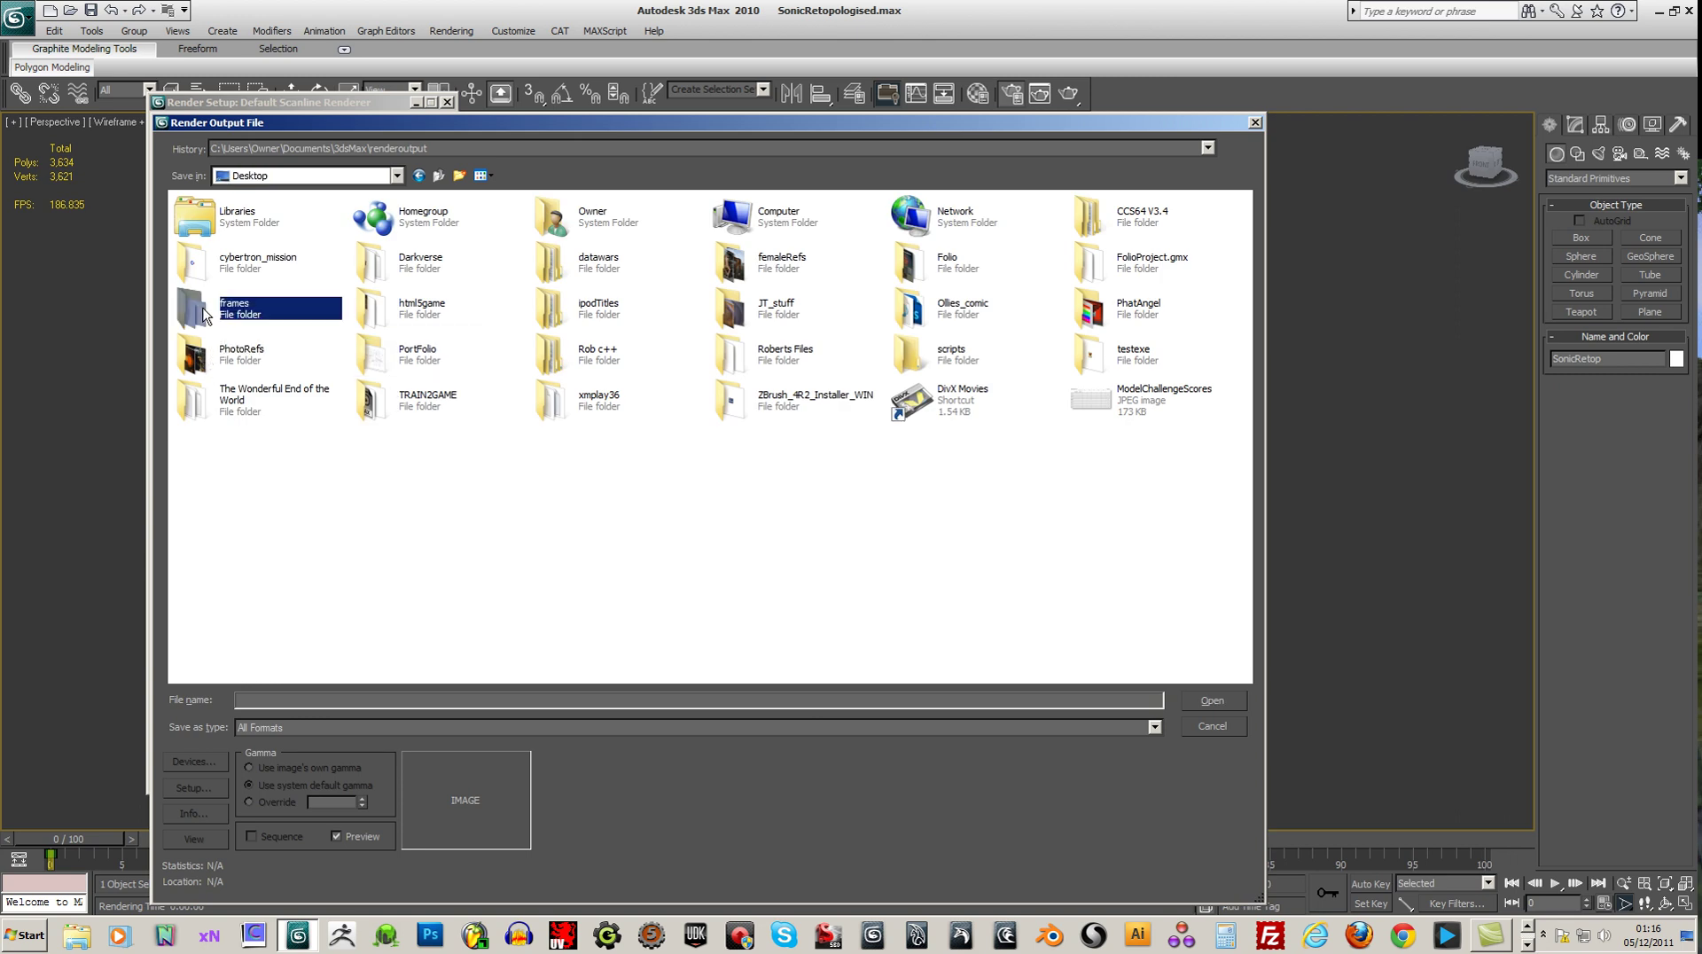
pyautogui.rightClick(204, 315)
pyautogui.click(266, 642)
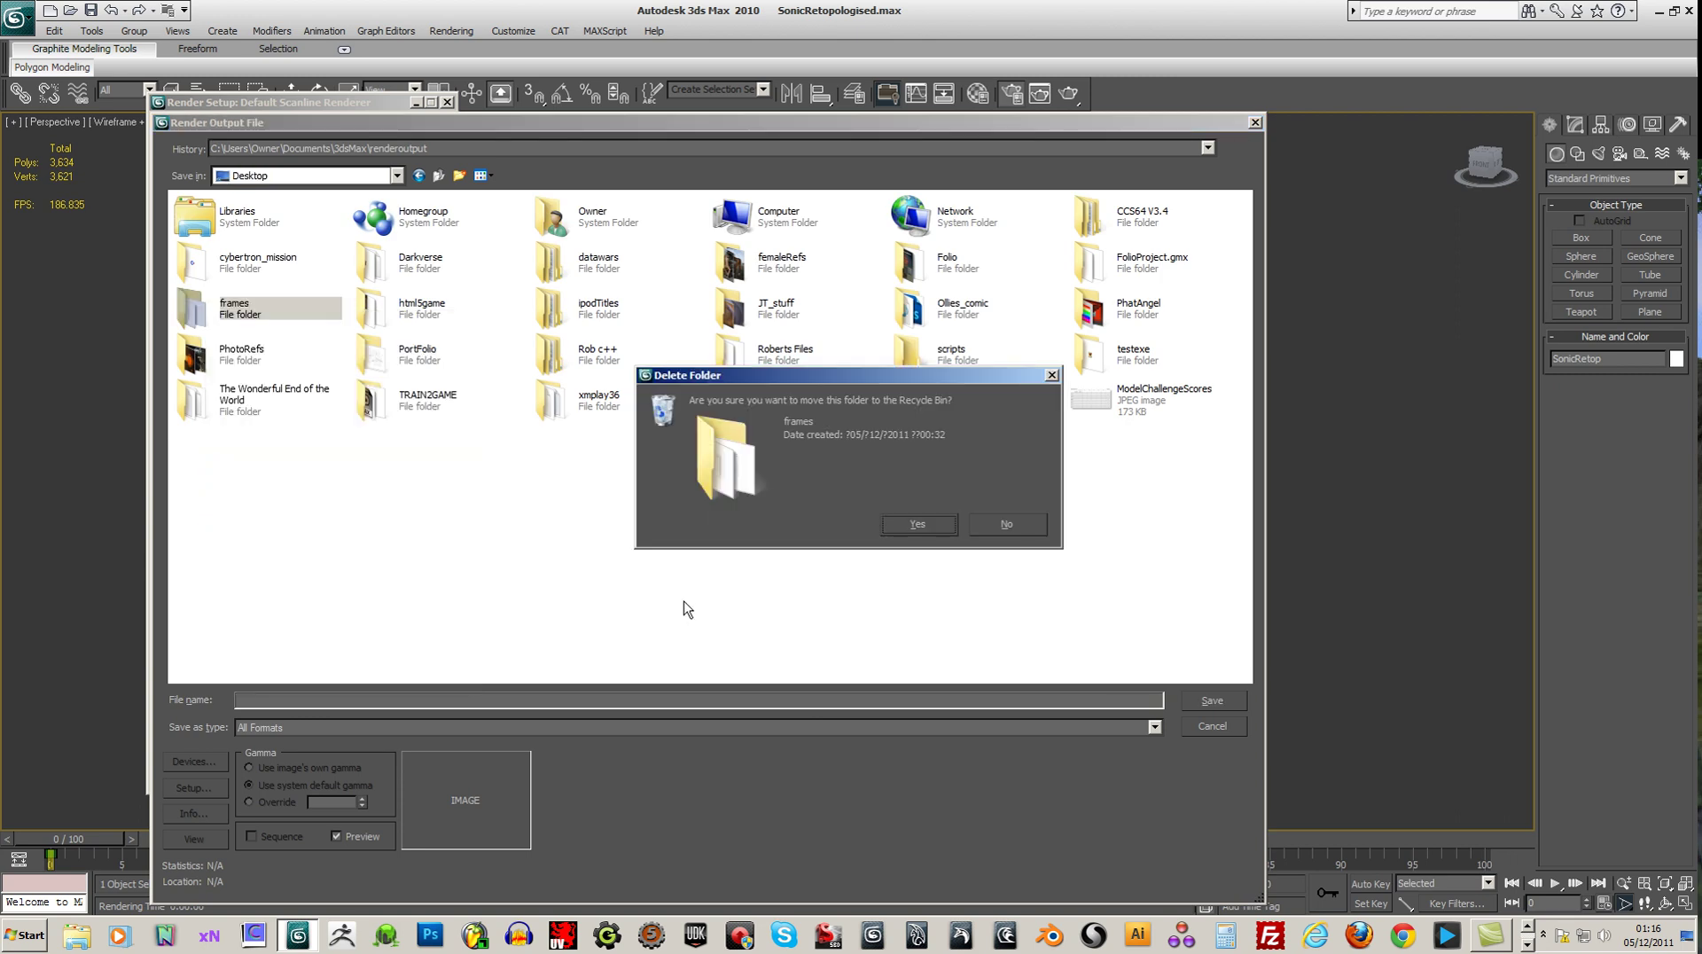
pyautogui.click(902, 522)
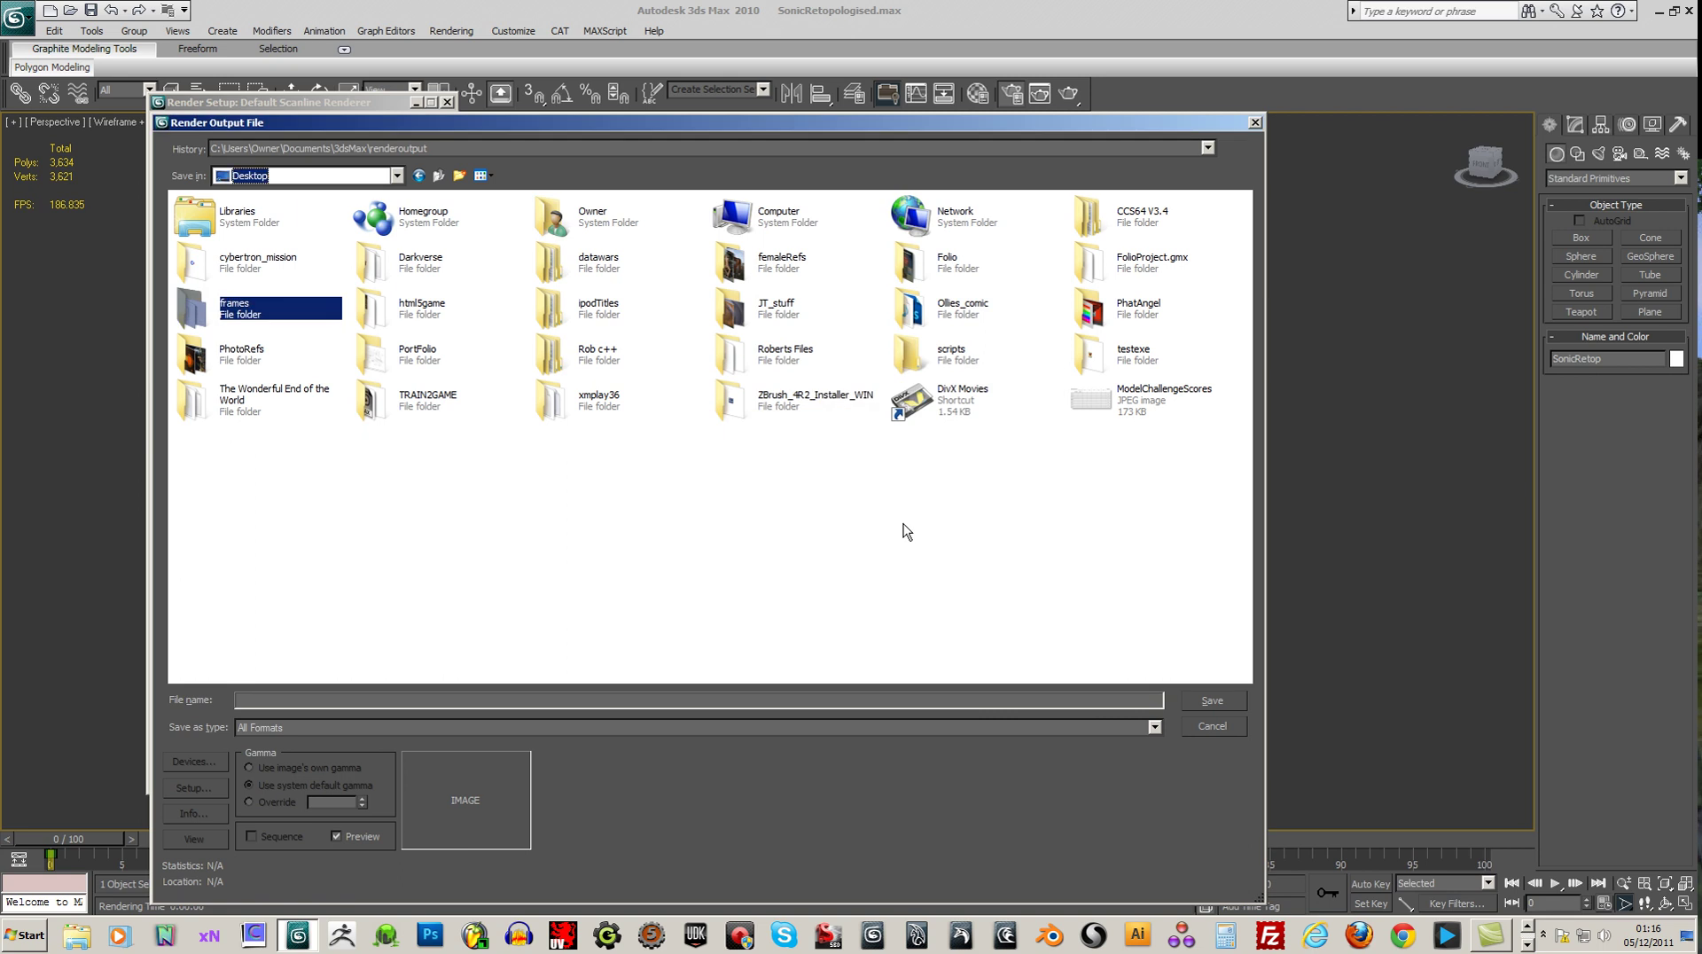
pyautogui.click(459, 175)
pyautogui.write('frames')
pyautogui.press('Return')
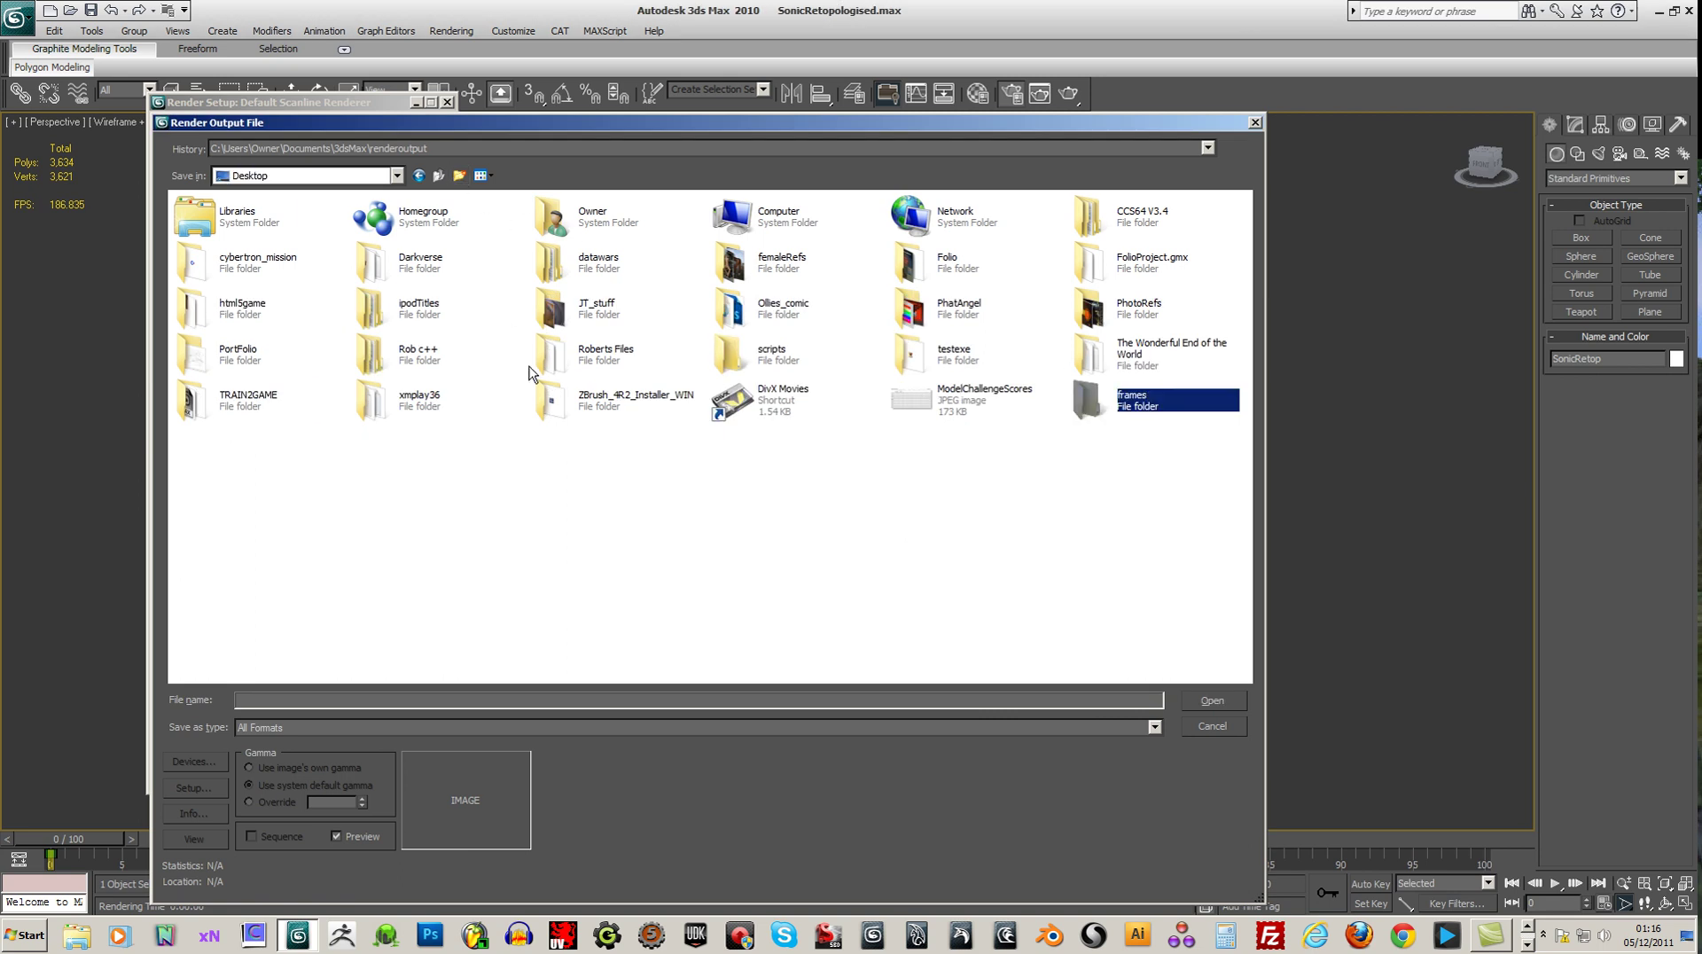
pyautogui.doubleClick(1097, 403)
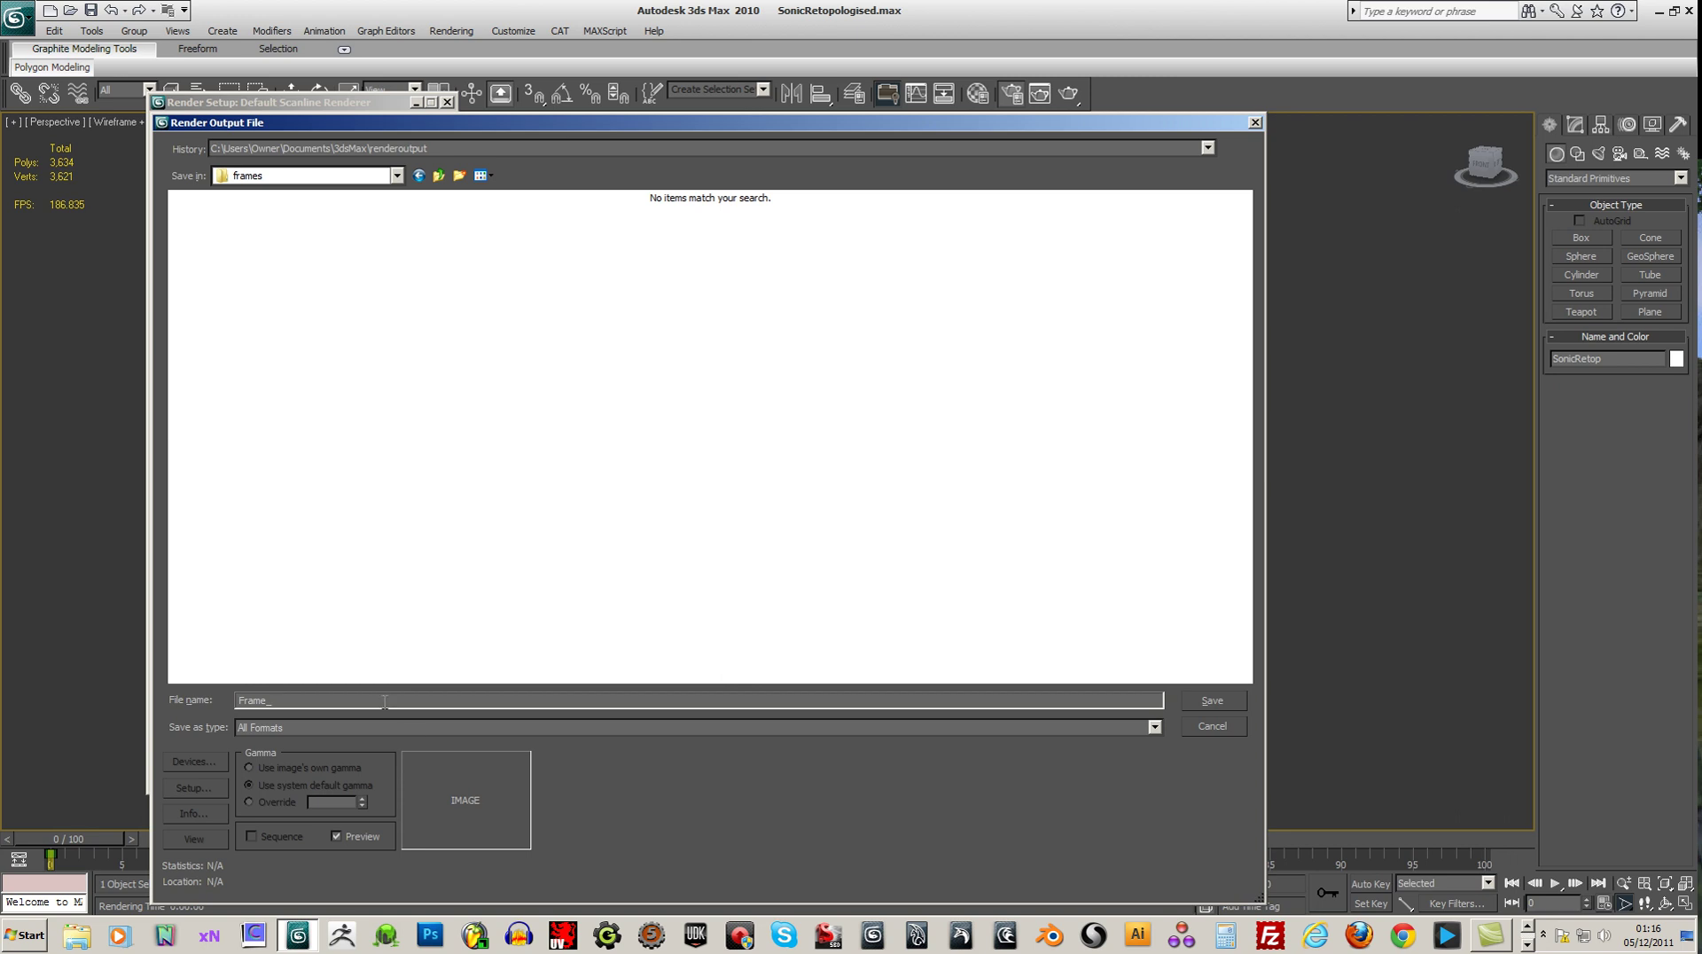
# Step: Save the output as Frame_ PNG files with 24-bit alpha settings
pyautogui.click(407, 729)
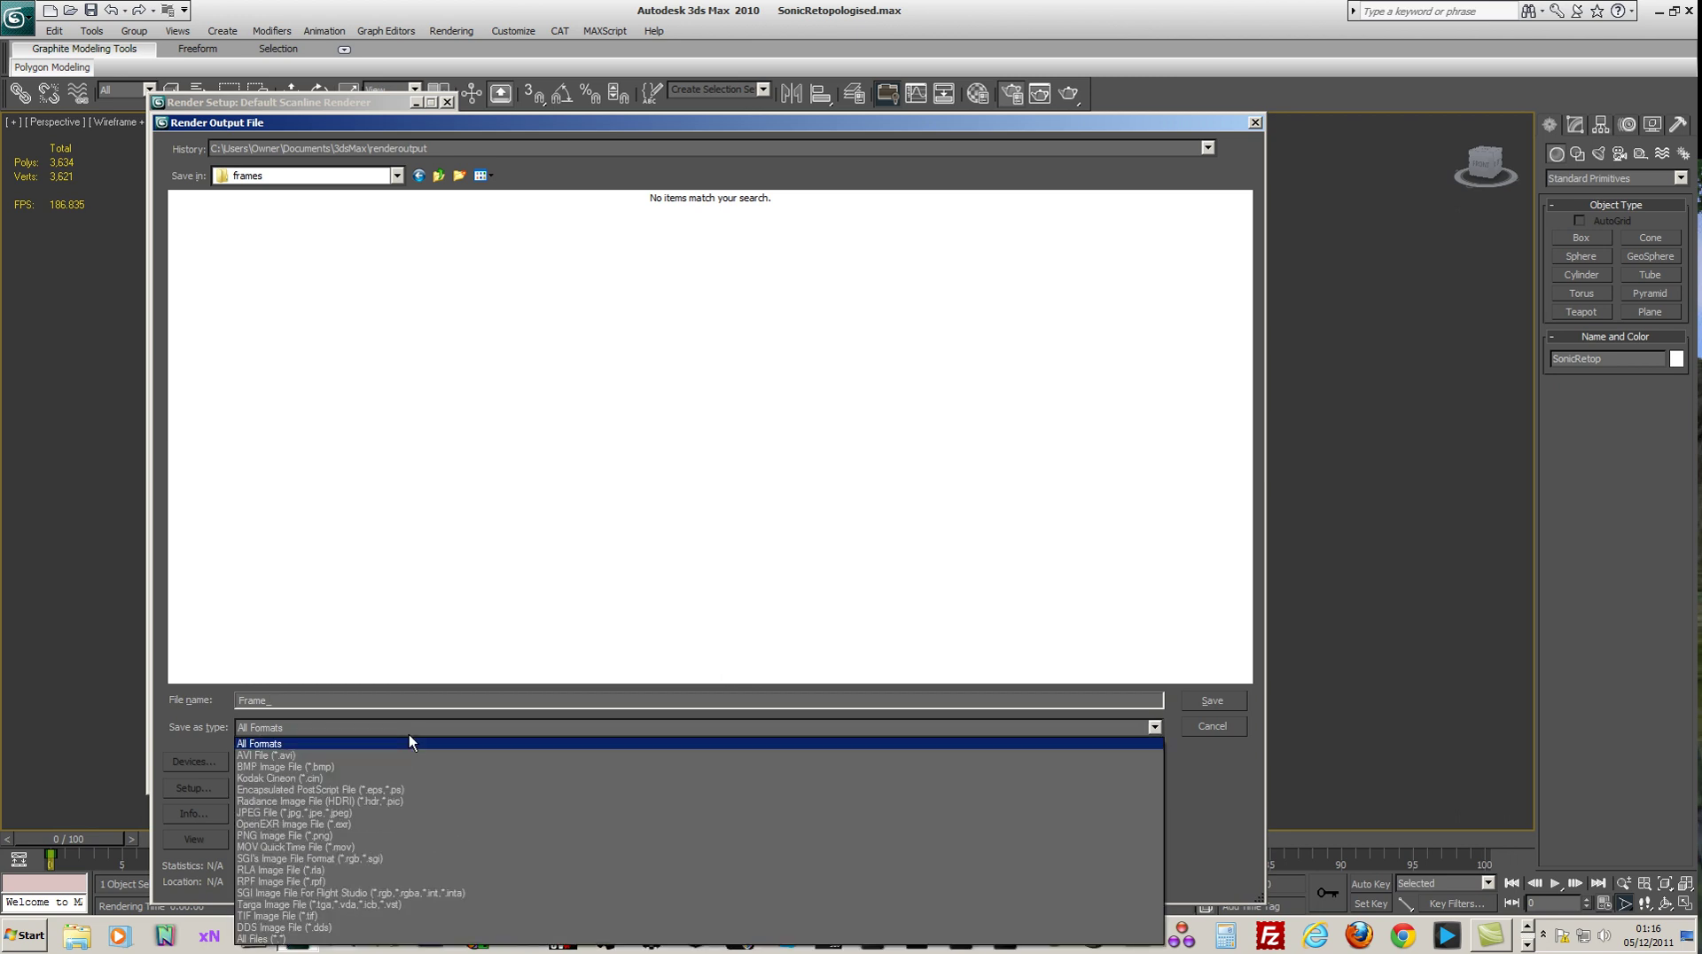
pyautogui.click(349, 836)
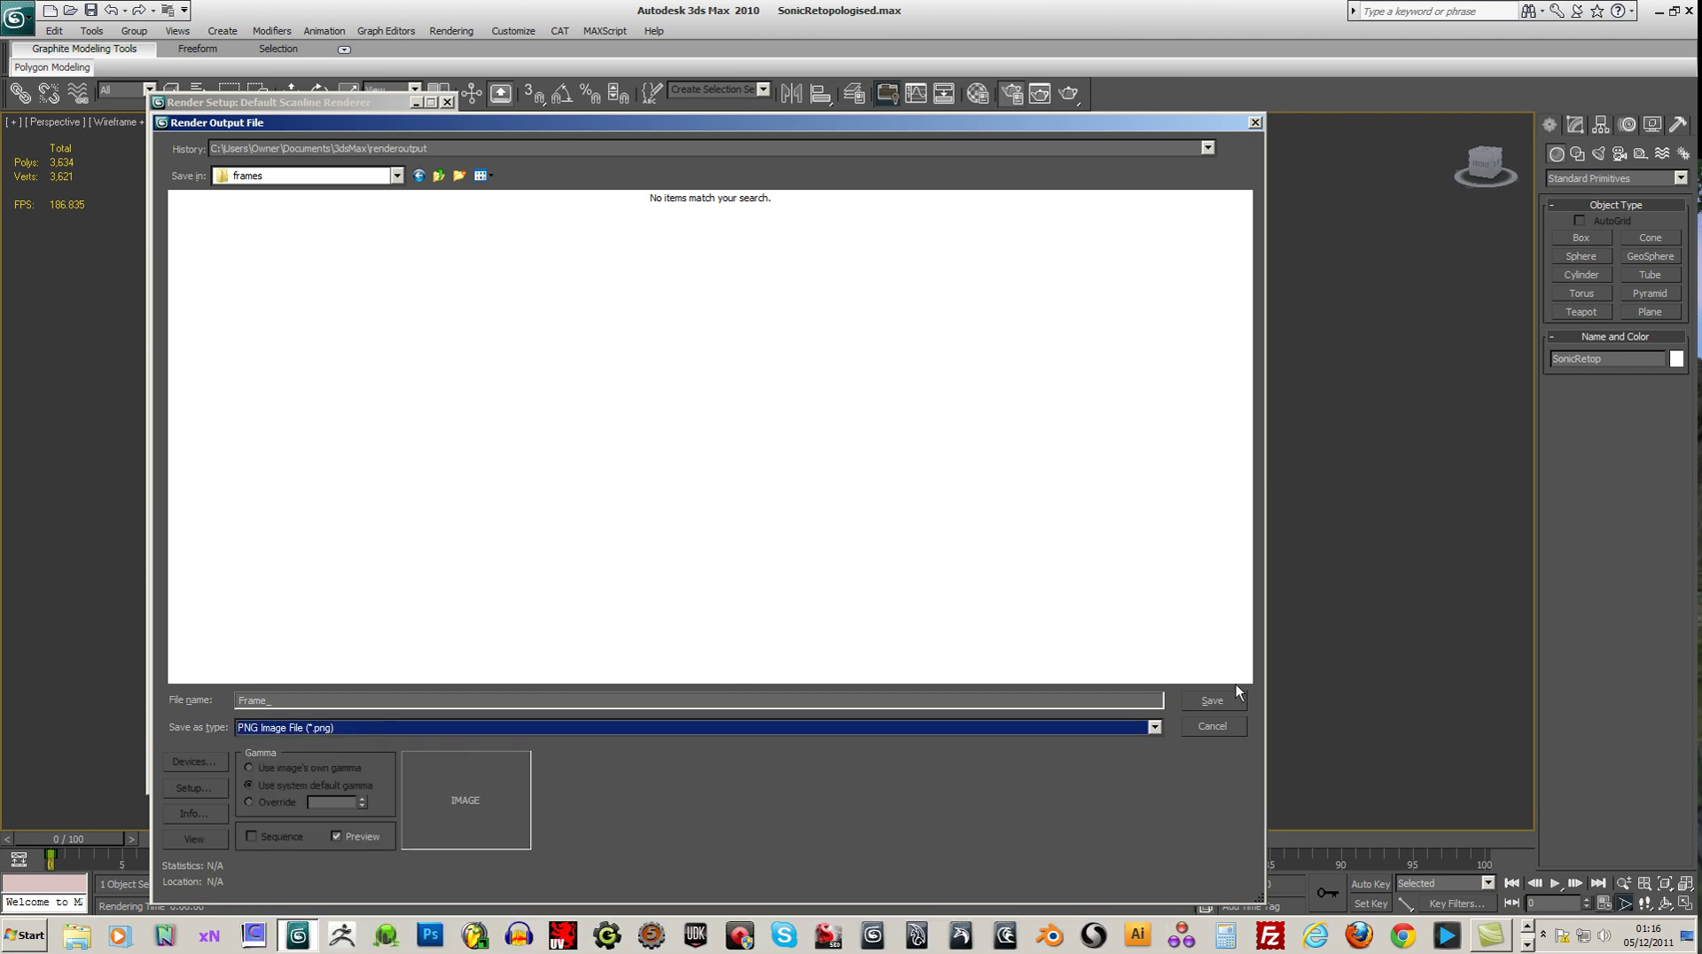
pyautogui.click(1220, 699)
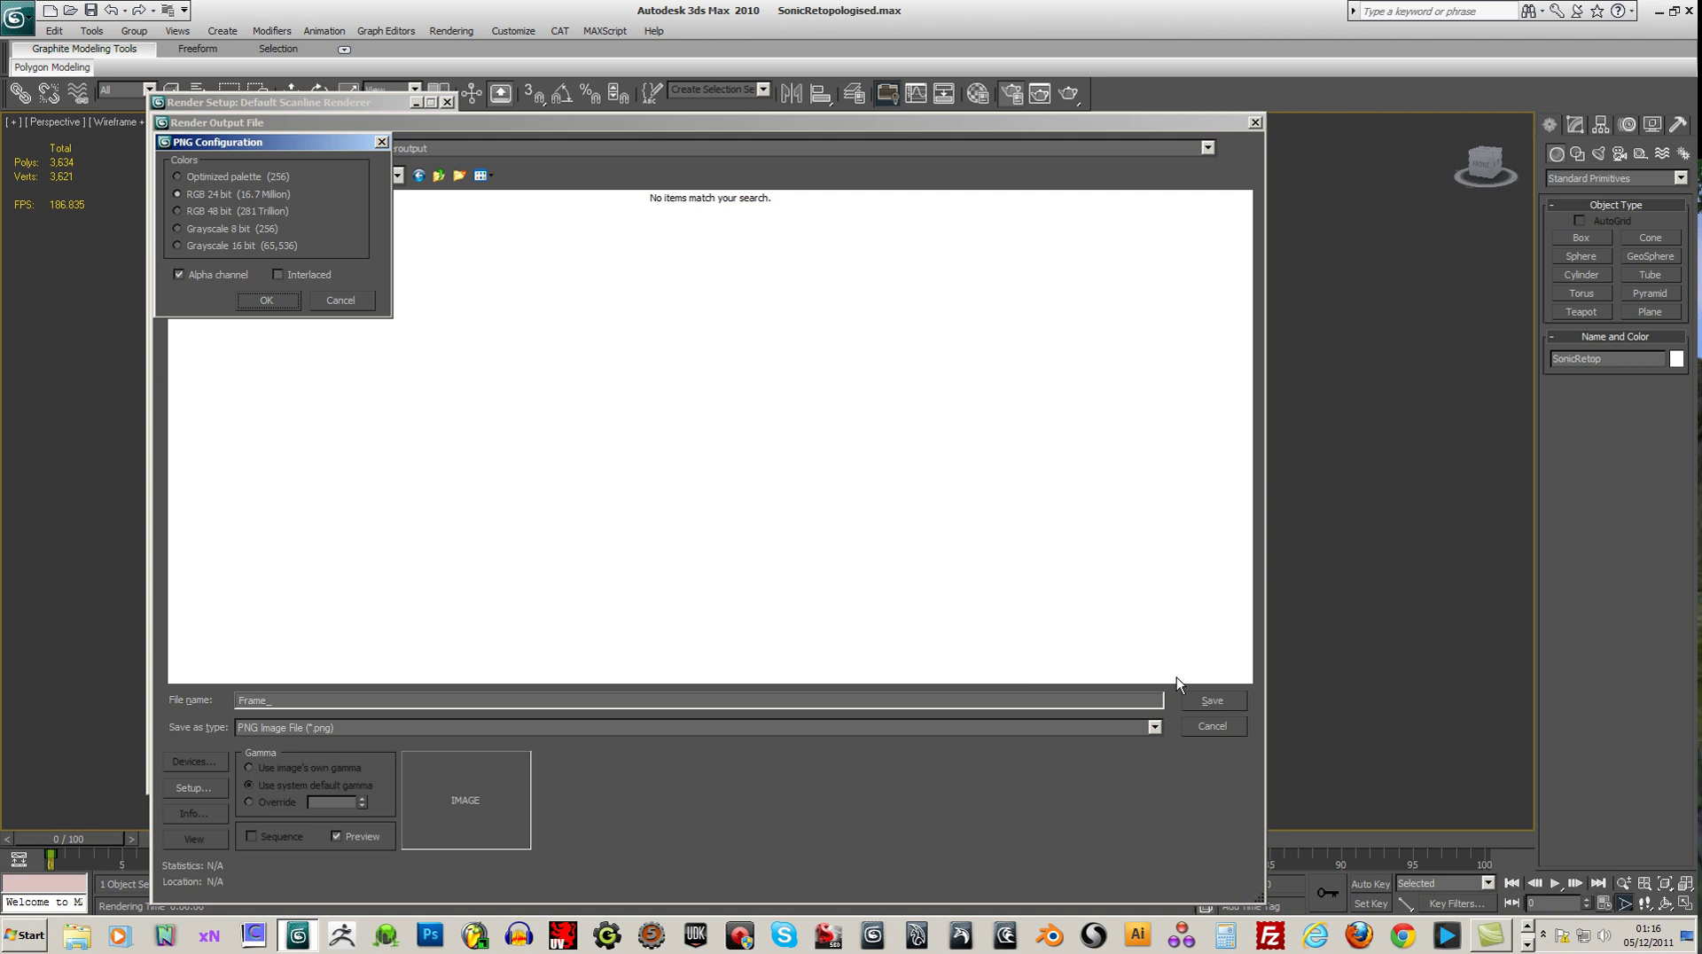
pyautogui.click(266, 300)
pyautogui.moveTo(388, 345); pyautogui.dragTo(415, 524)
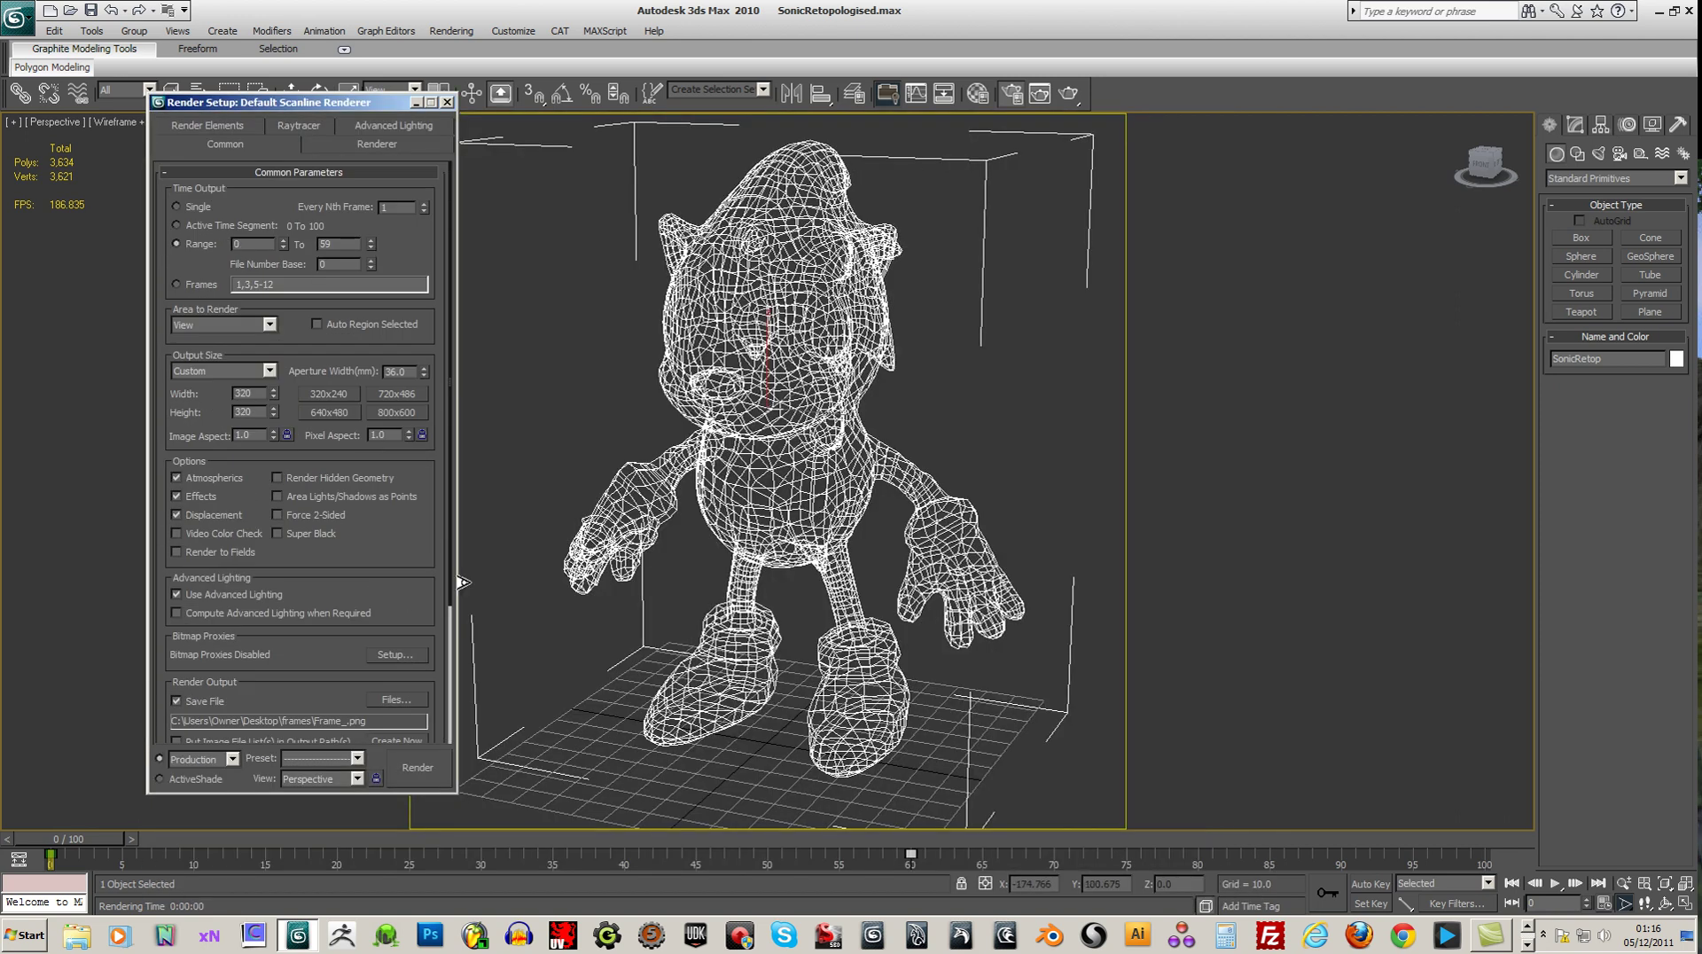
# Step: Render frames 0–59 as PNGs into the frames folder
pyautogui.click(417, 769)
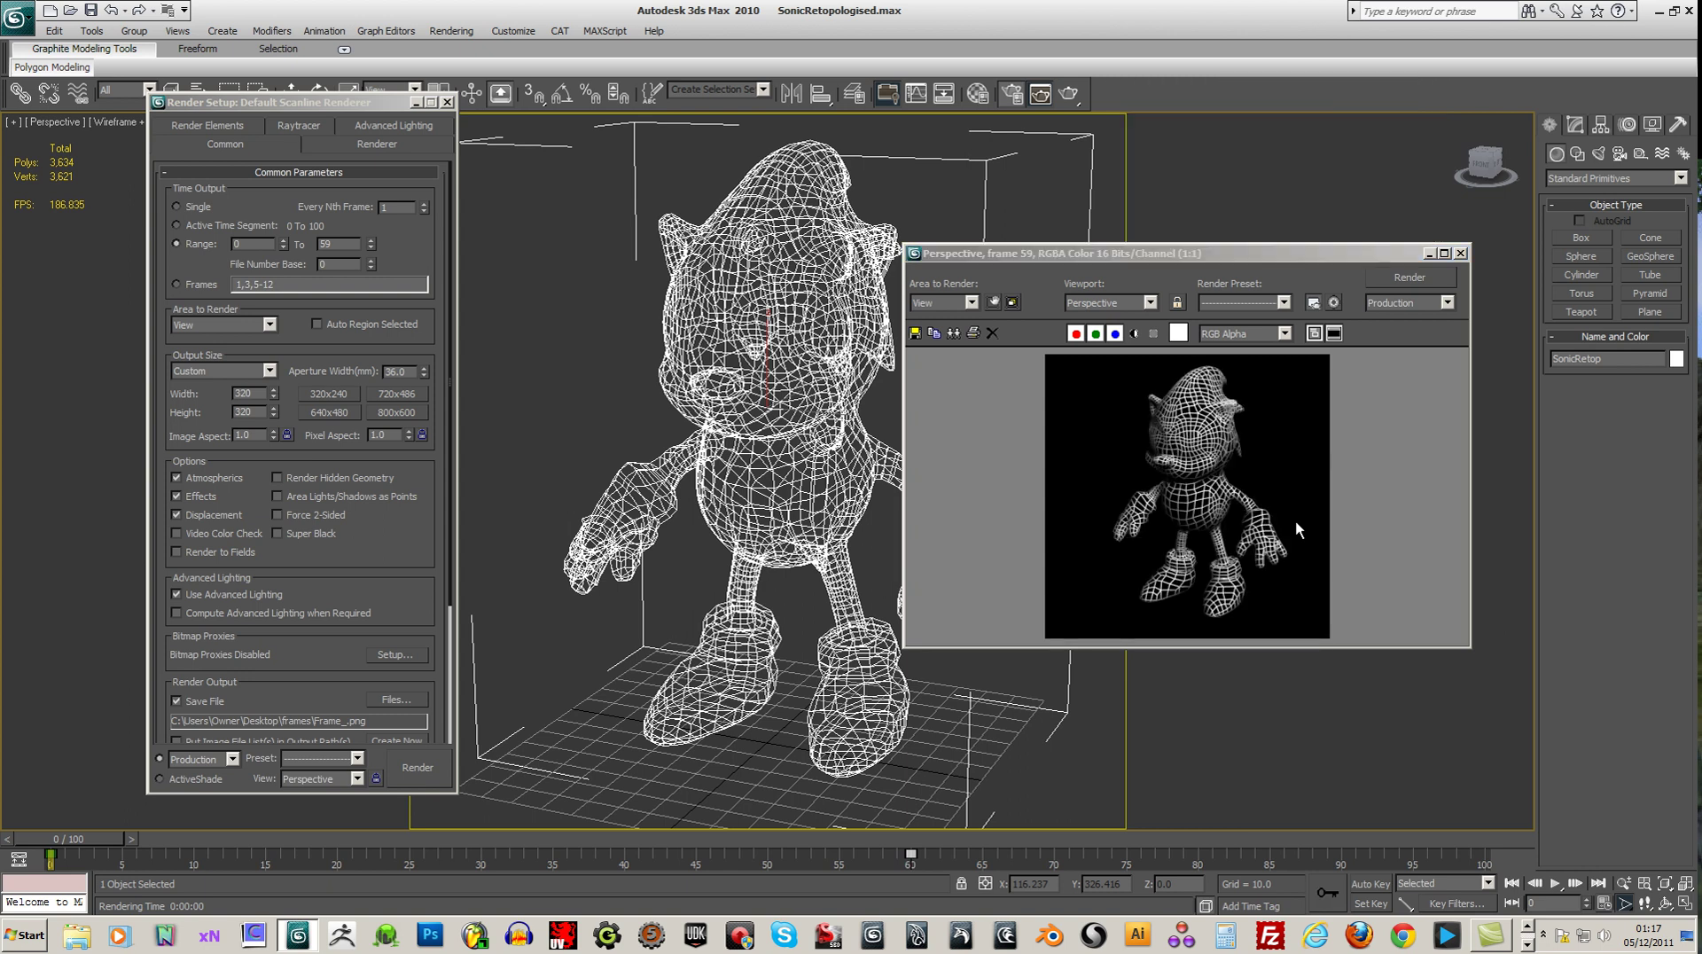
# Step: Close the render window and quit 3ds Max without saving the scene
pyautogui.click(1459, 253)
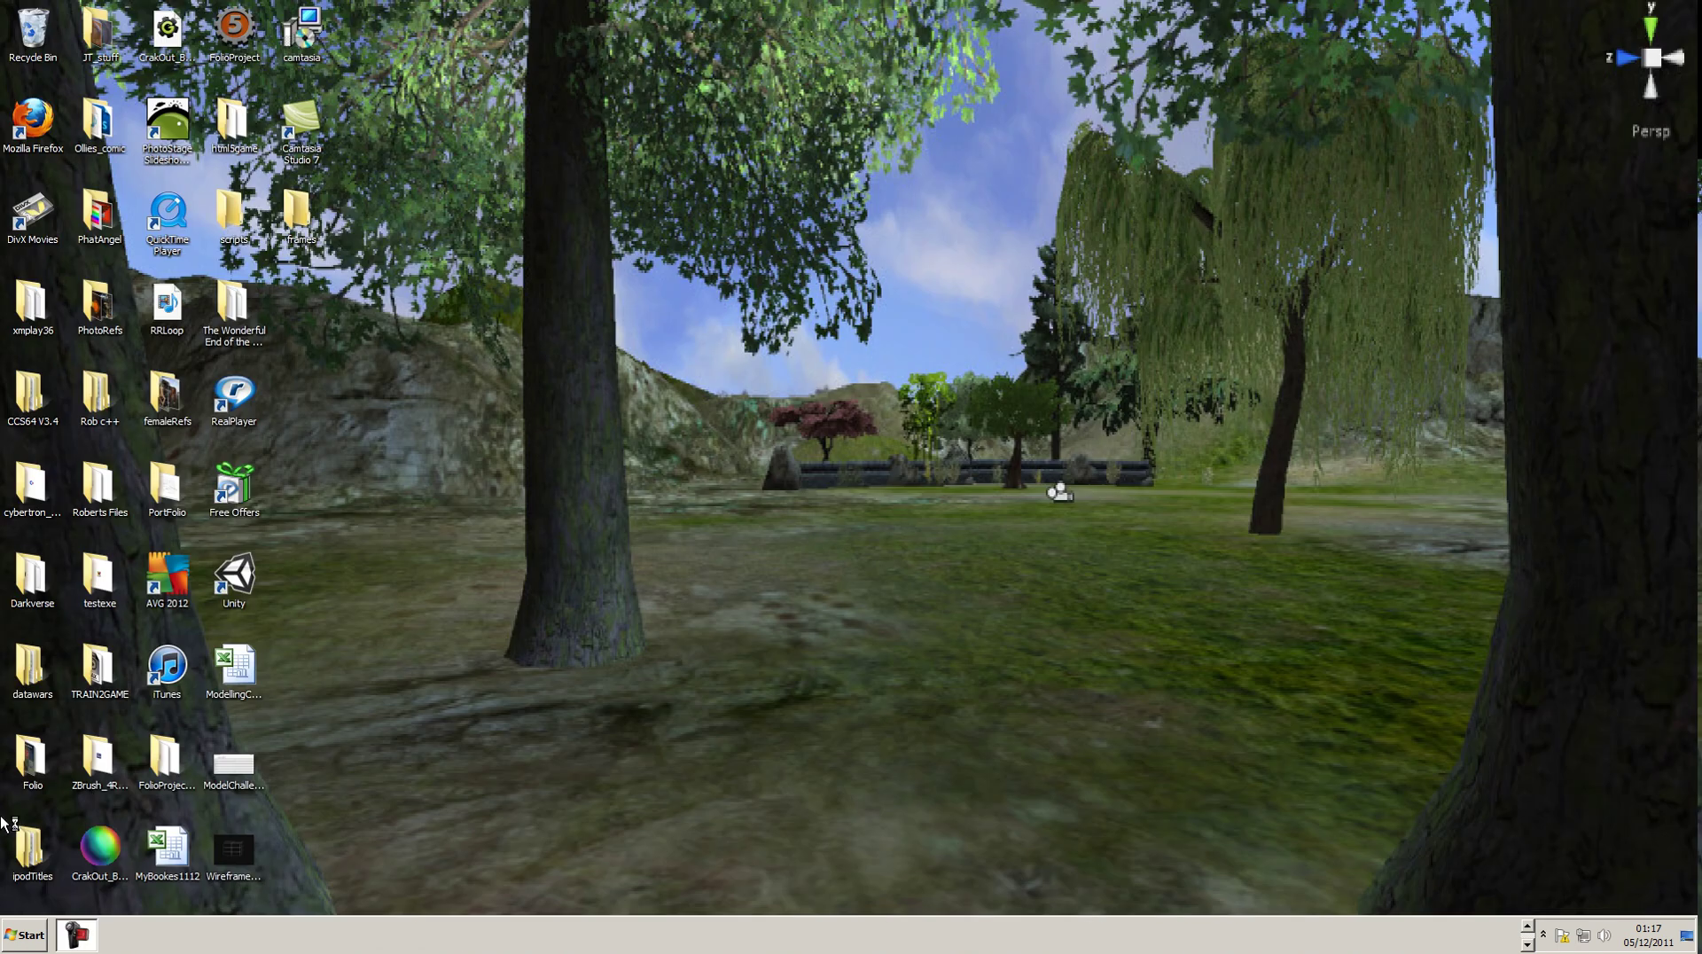
pyautogui.click(1528, 926)
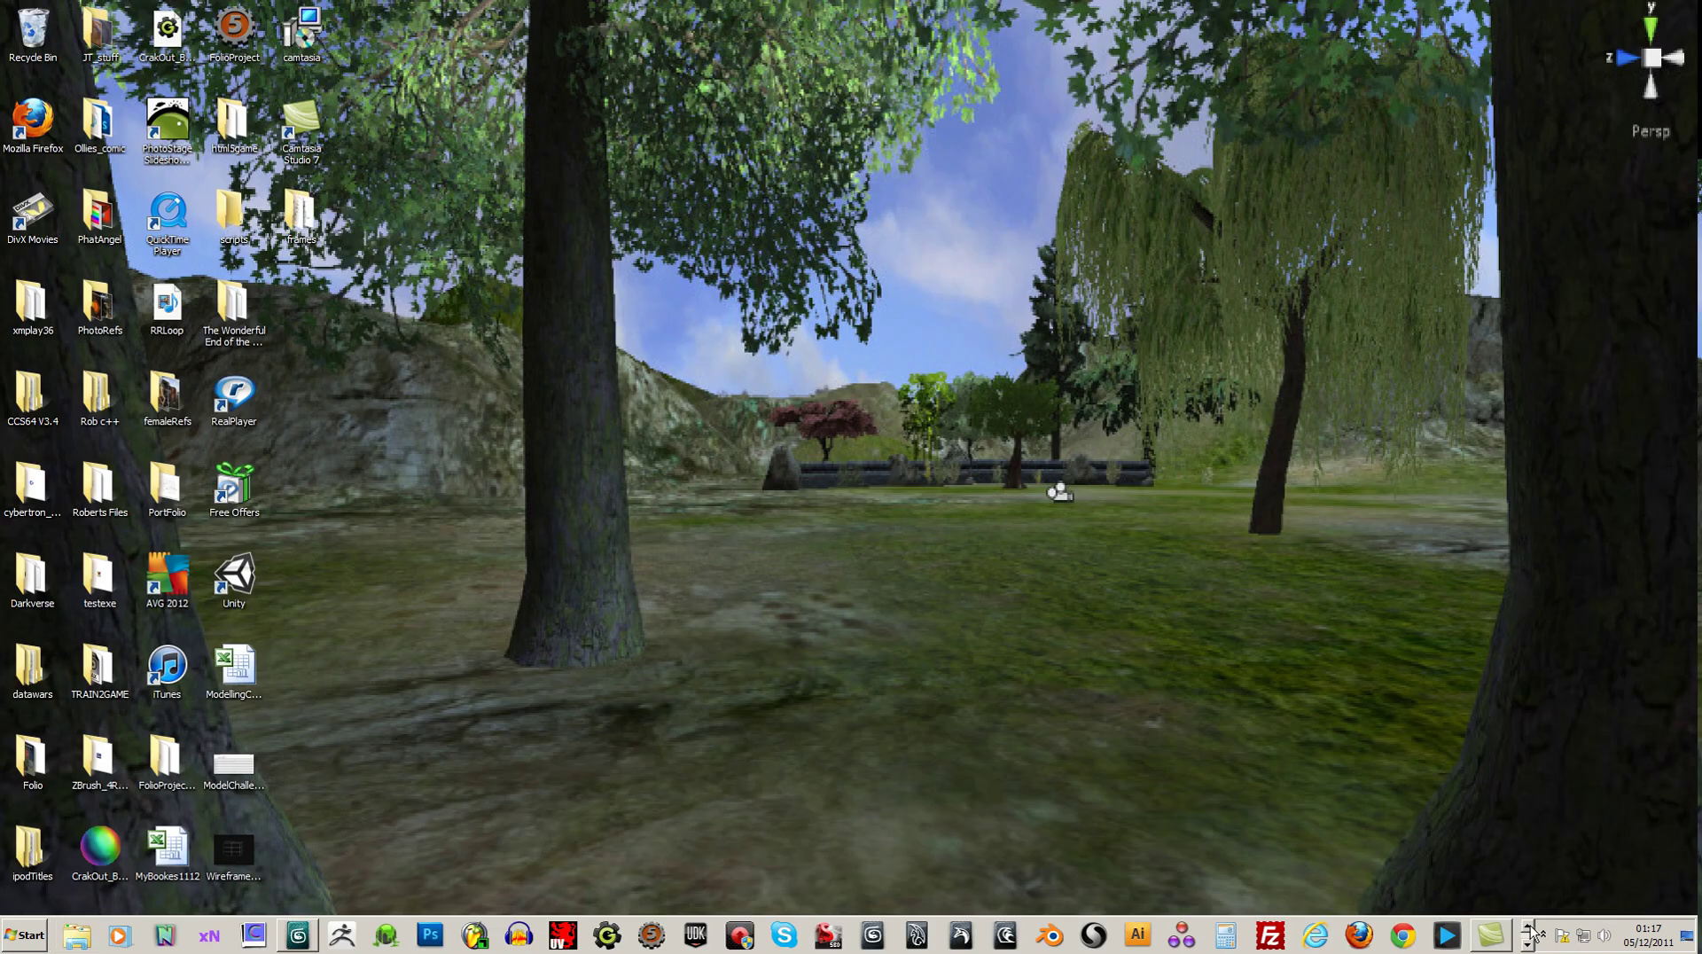
pyautogui.rightClick(304, 944)
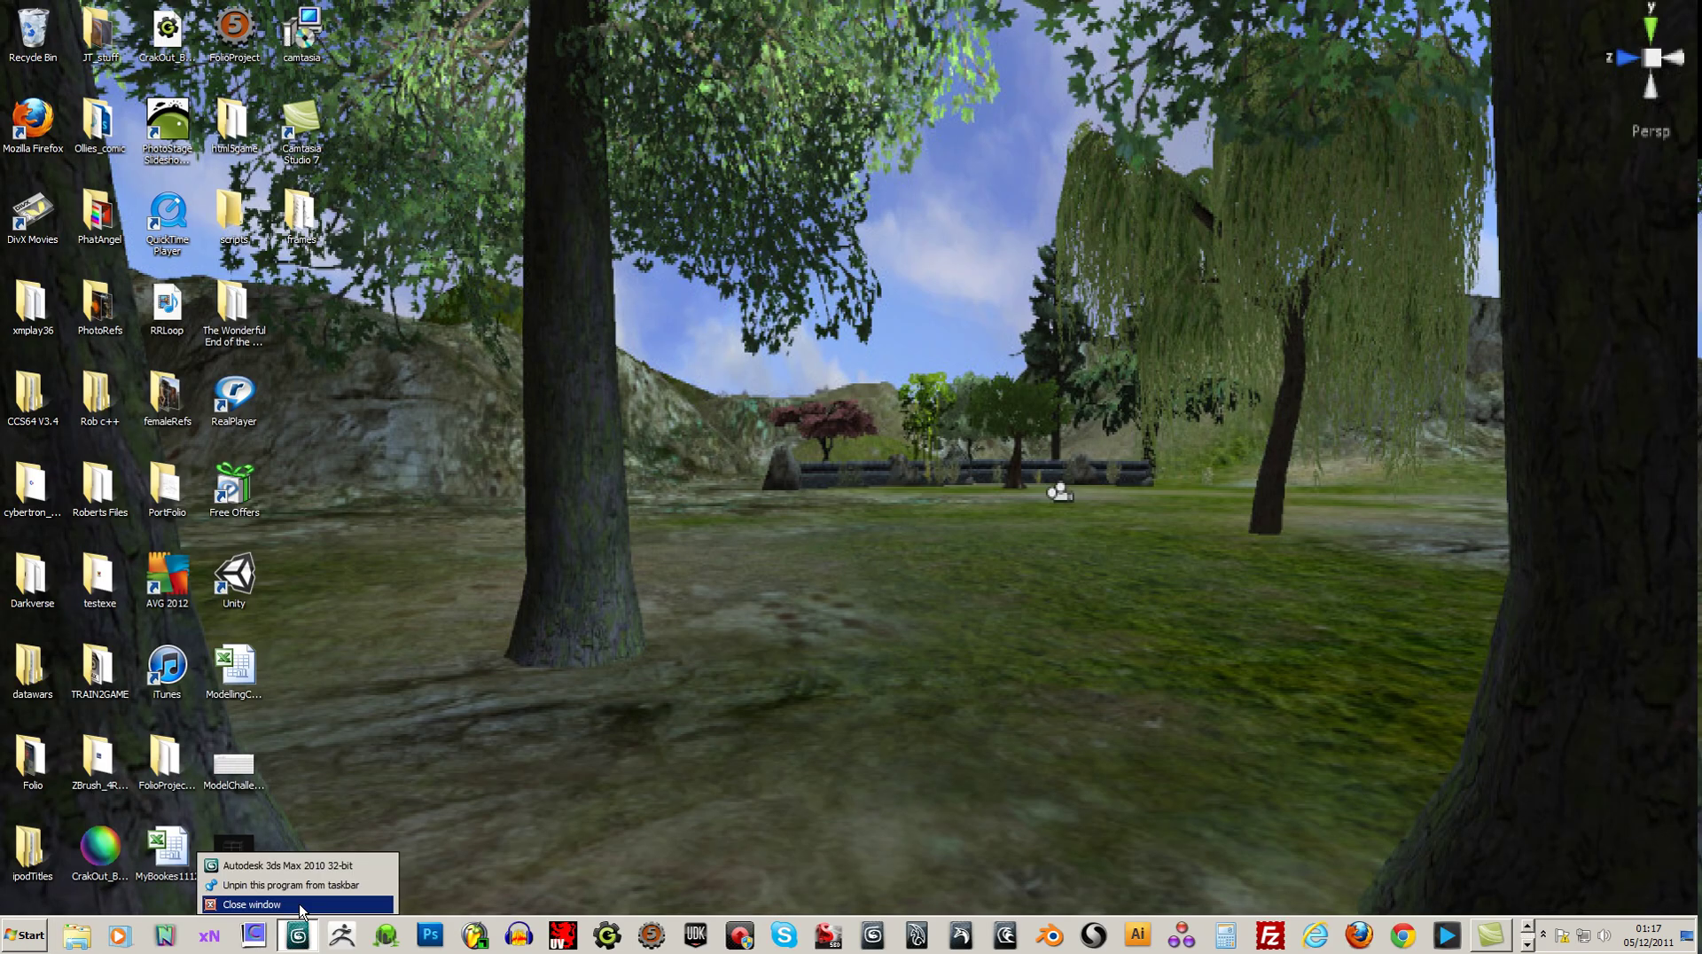
pyautogui.click(303, 904)
pyautogui.click(862, 518)
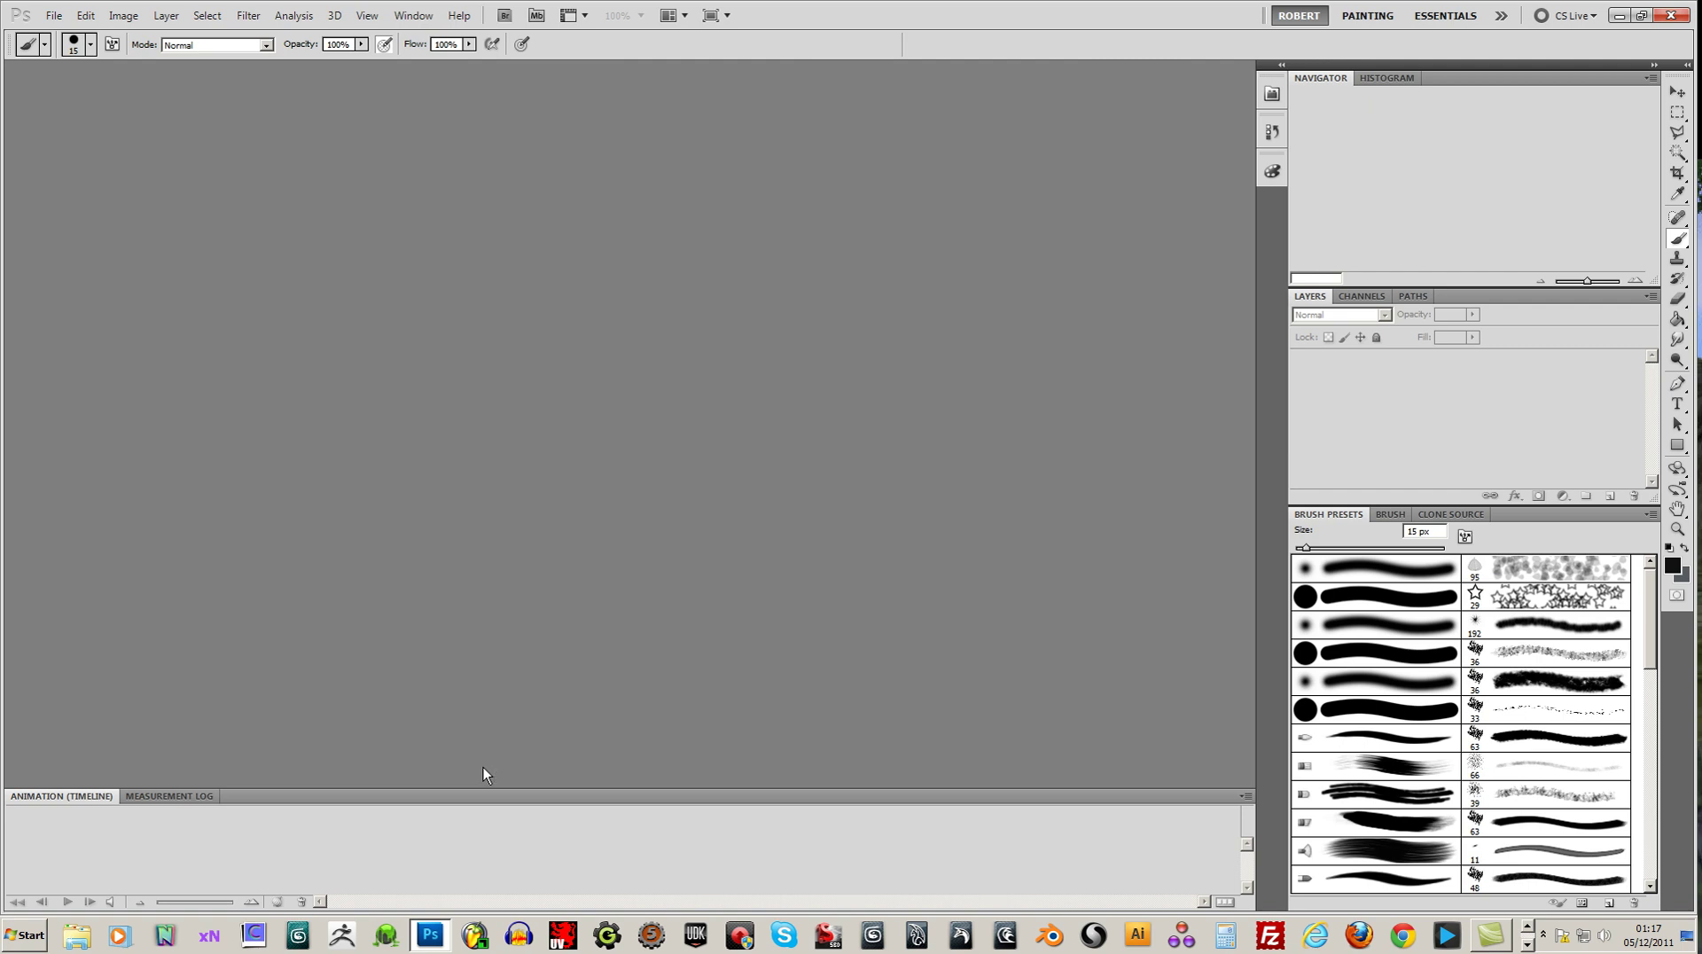
# Step: Open Frame_0000 from the frames folder as a 20 fps image sequence
pyautogui.click(55, 17)
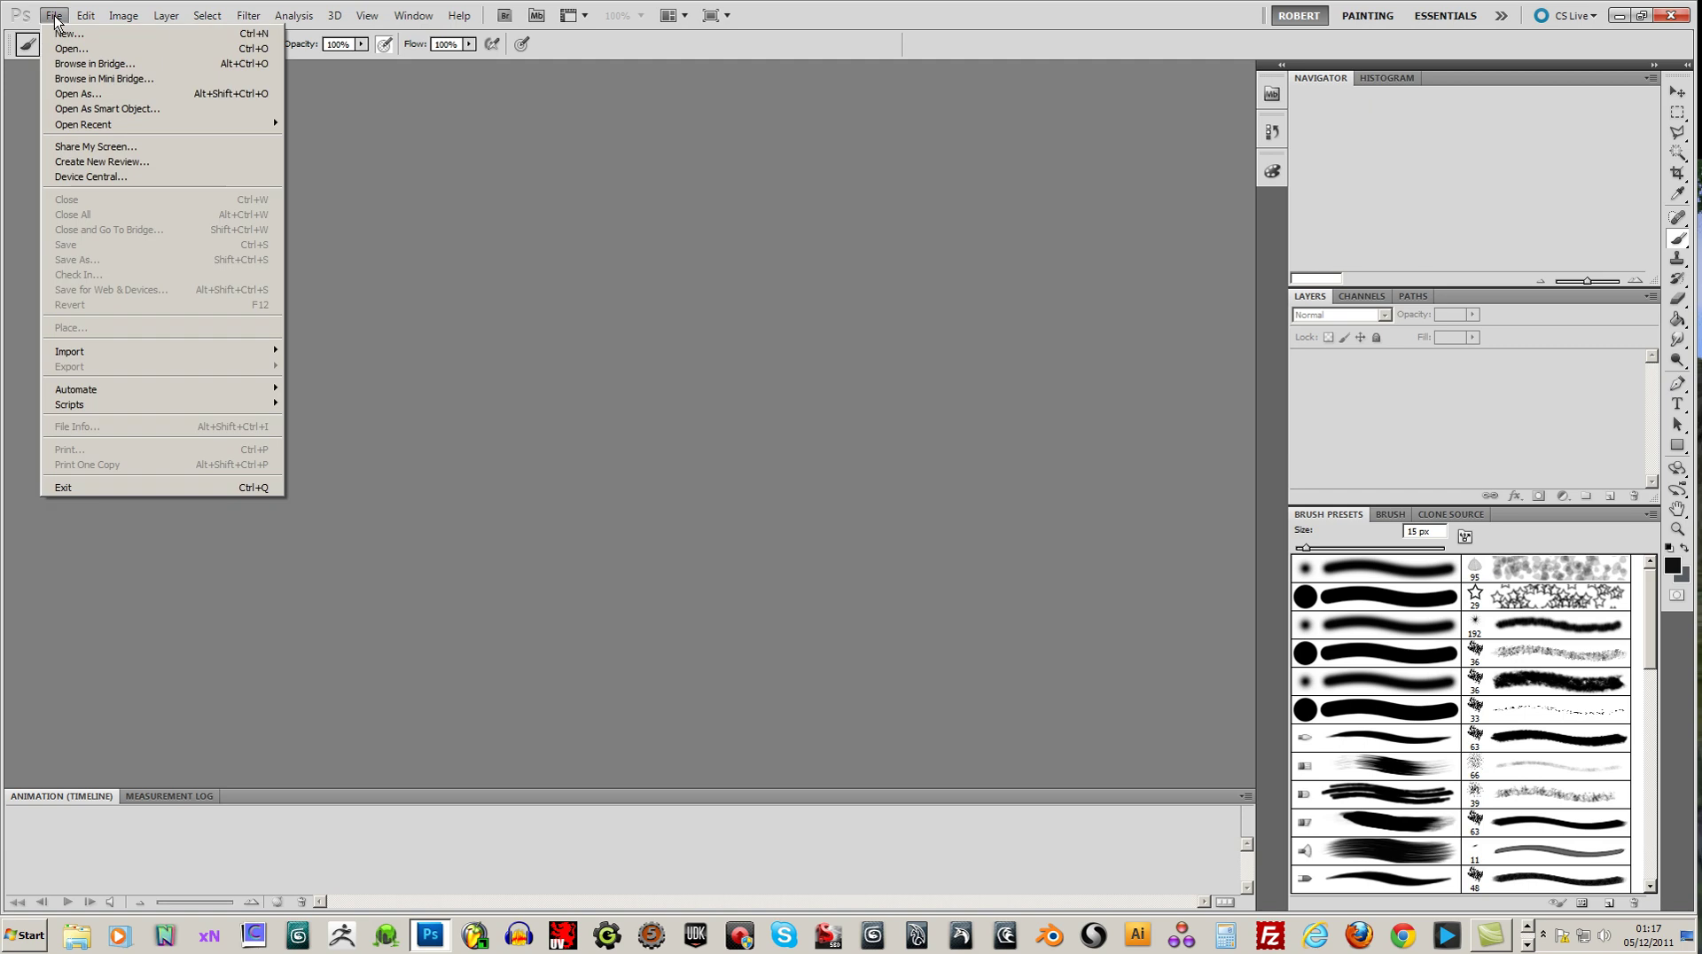
pyautogui.click(92, 95)
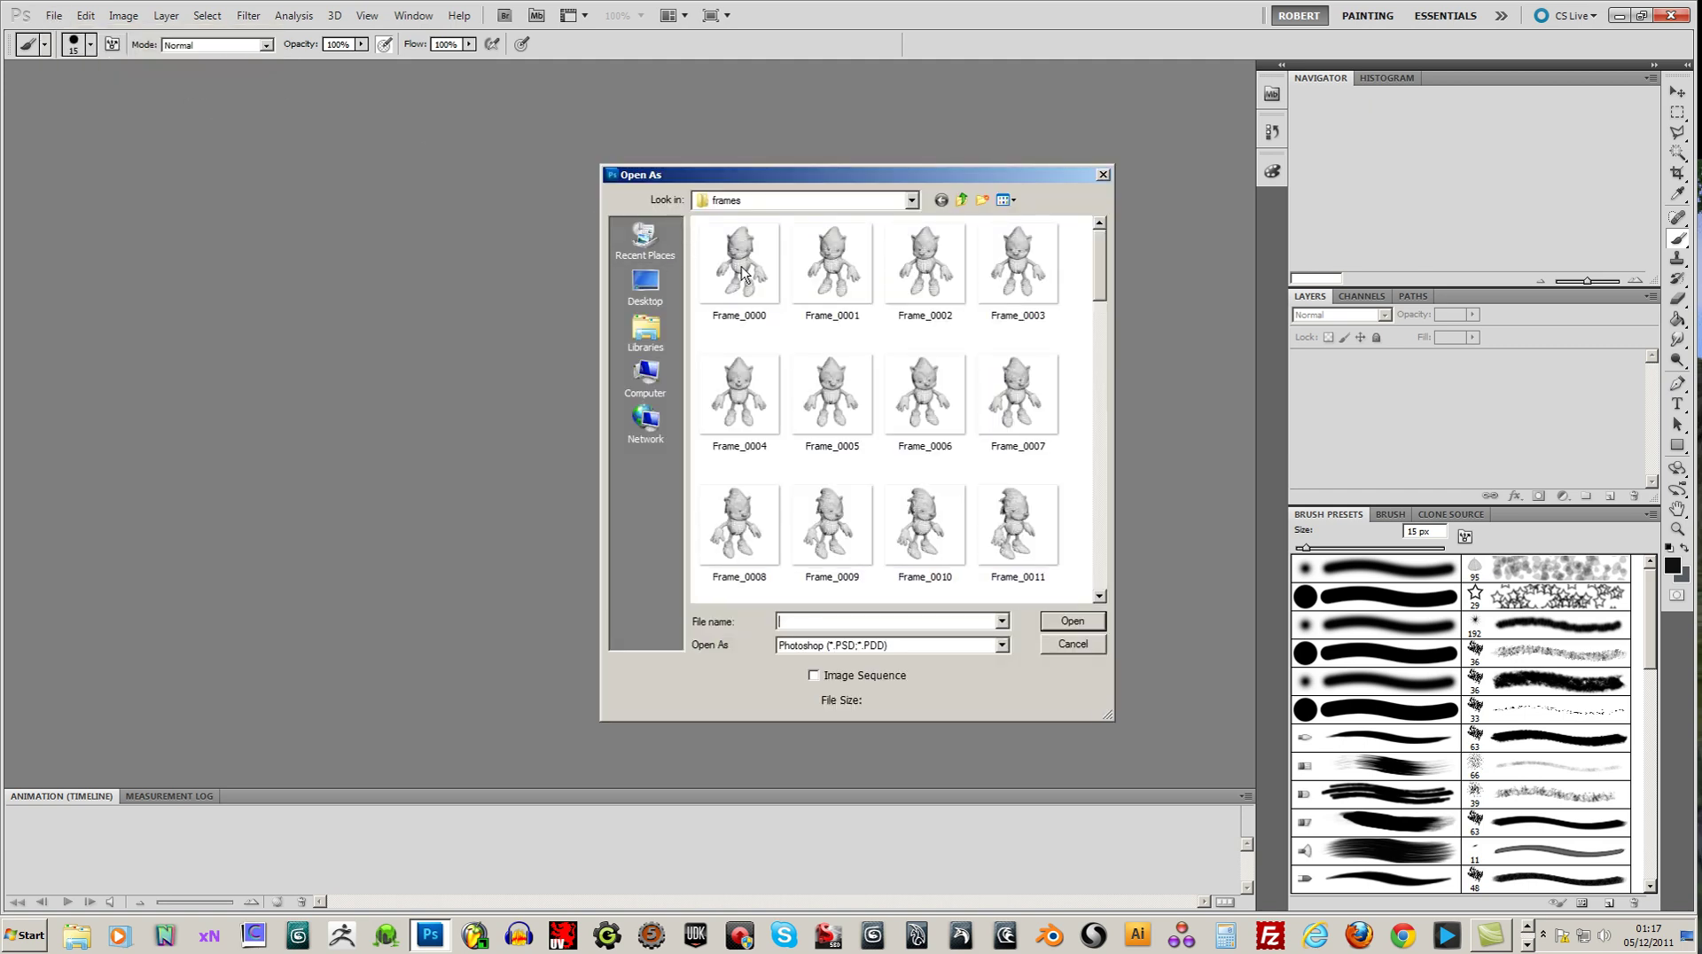
pyautogui.click(742, 269)
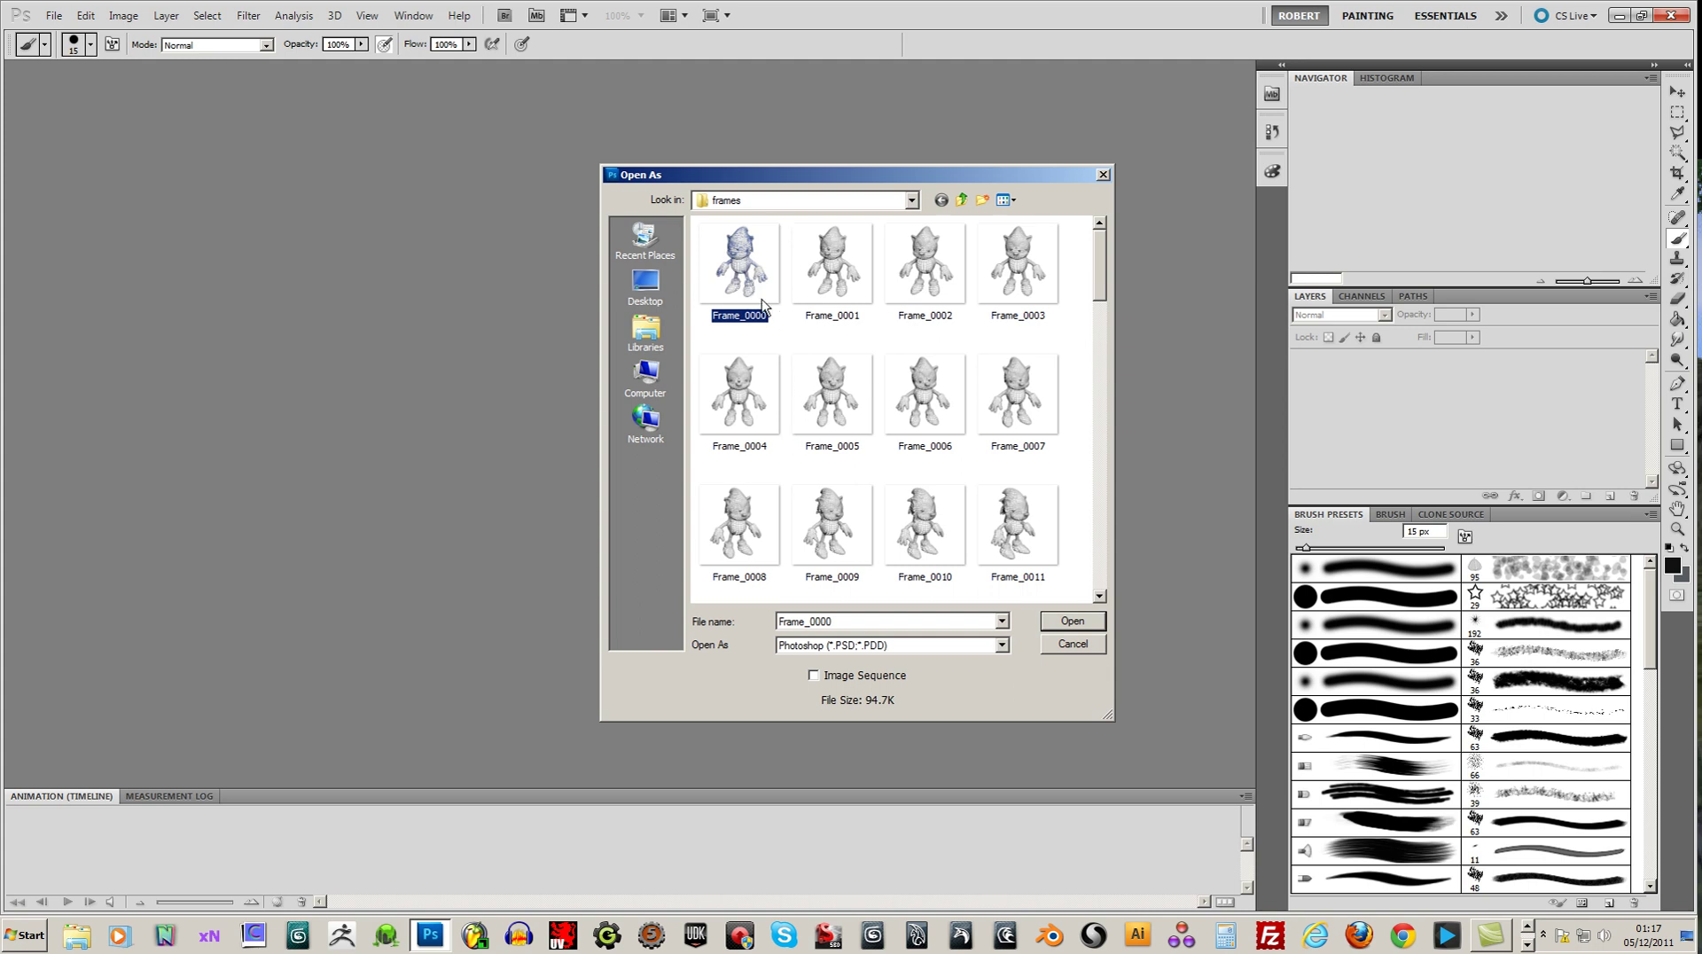
pyautogui.click(814, 675)
pyautogui.click(1068, 623)
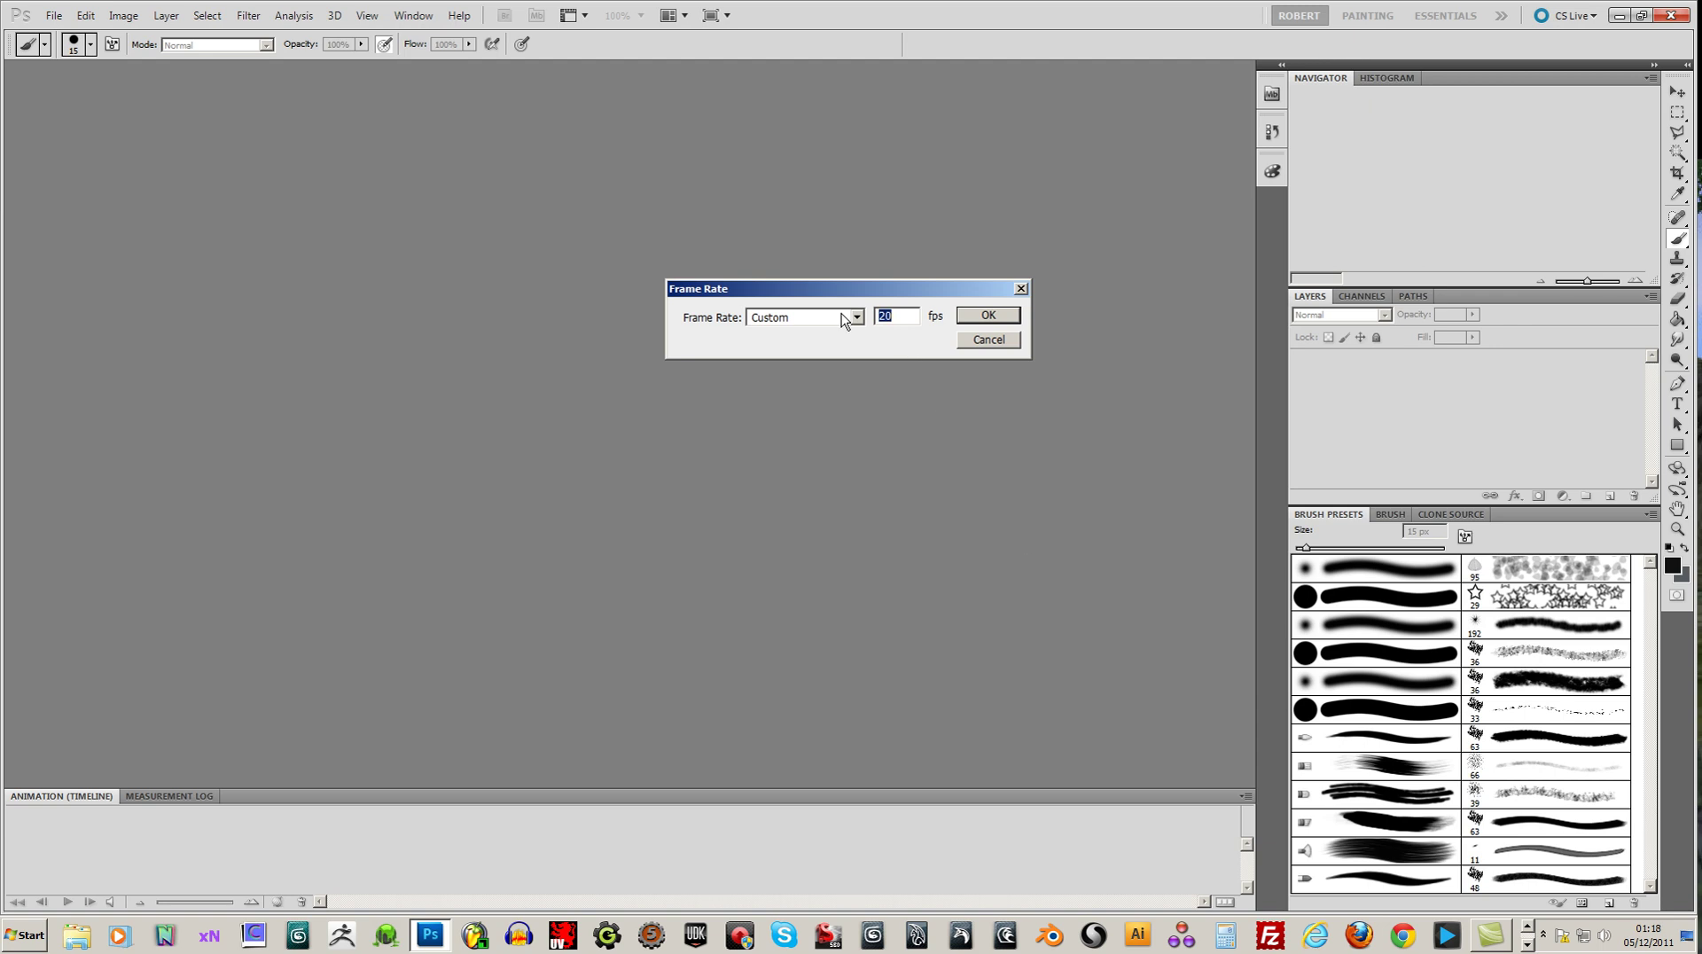
pyautogui.click(988, 316)
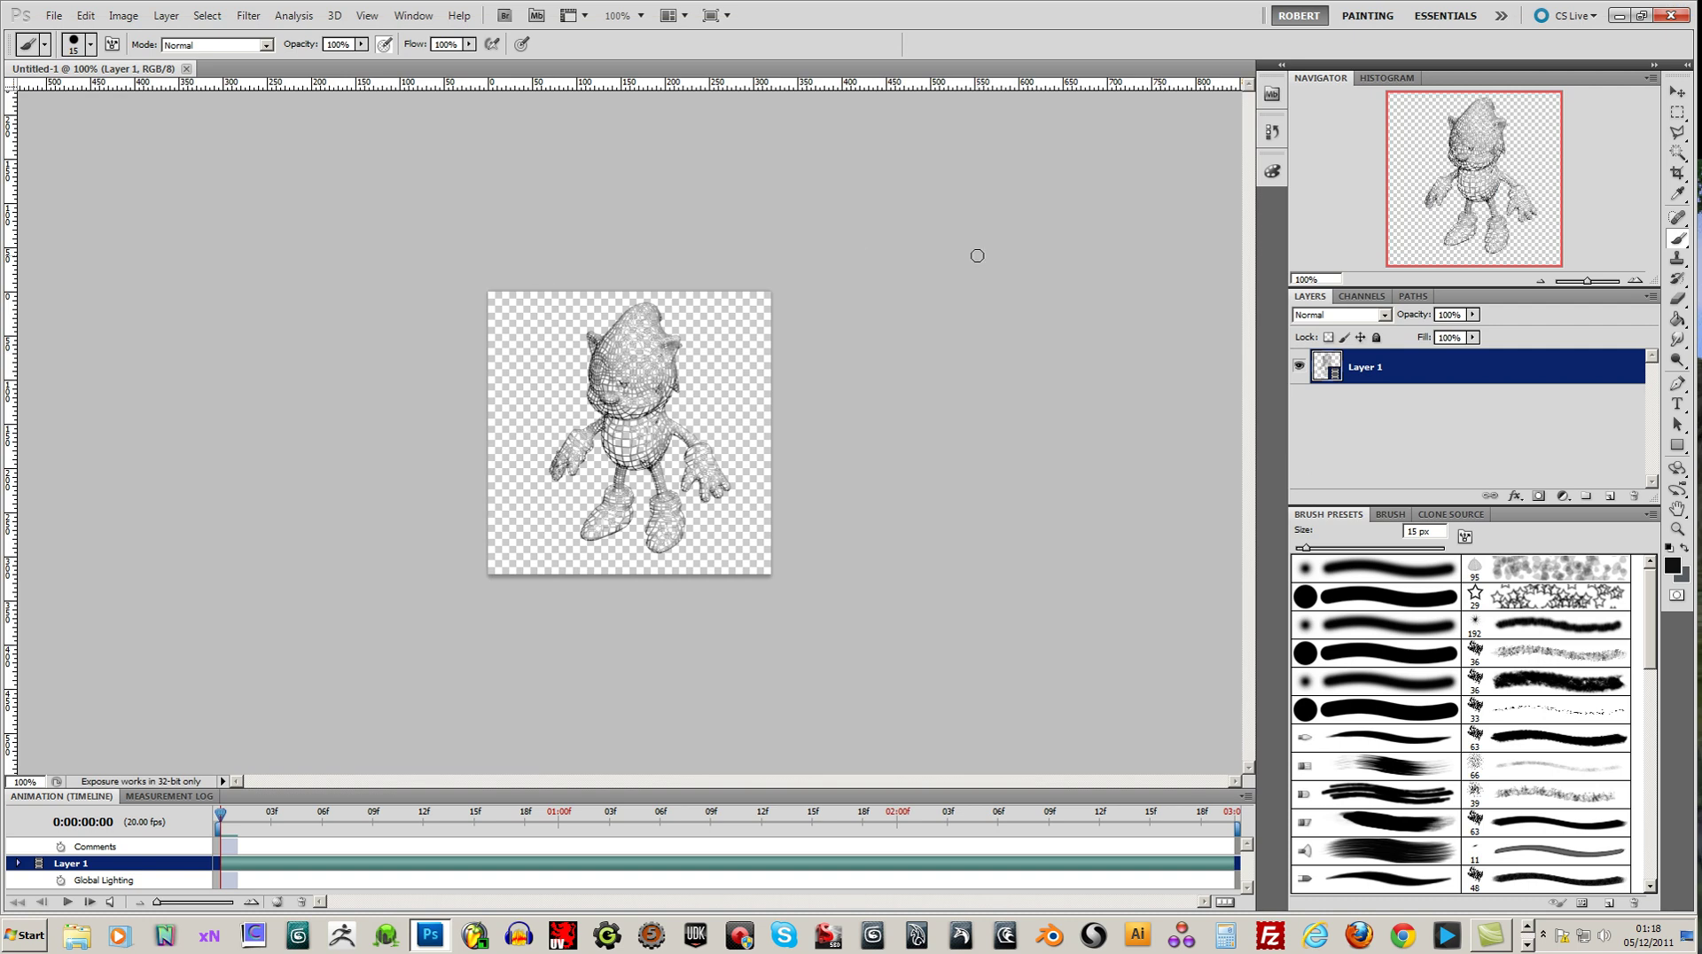
# Step: Add Layer 2 beneath Layer 1, fill it black with the Paint Bucket, then reselect Layer 1
pyautogui.click(1610, 496)
pyautogui.moveTo(1365, 366); pyautogui.dragTo(1370, 415)
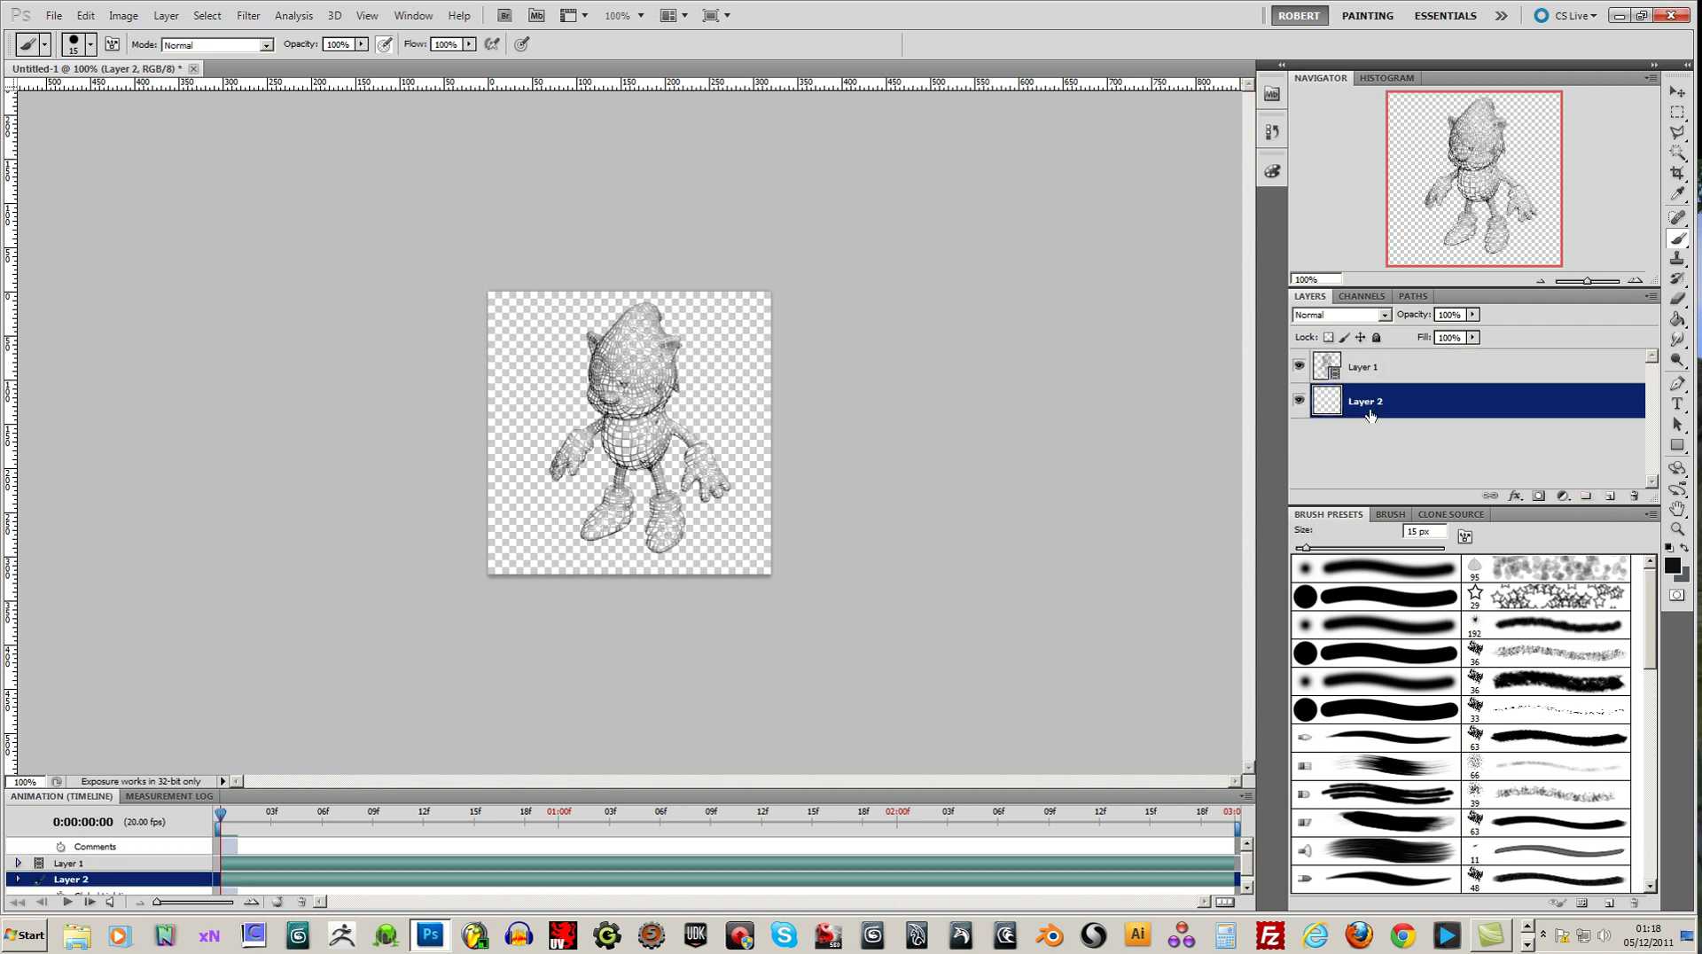
pyautogui.click(1299, 367)
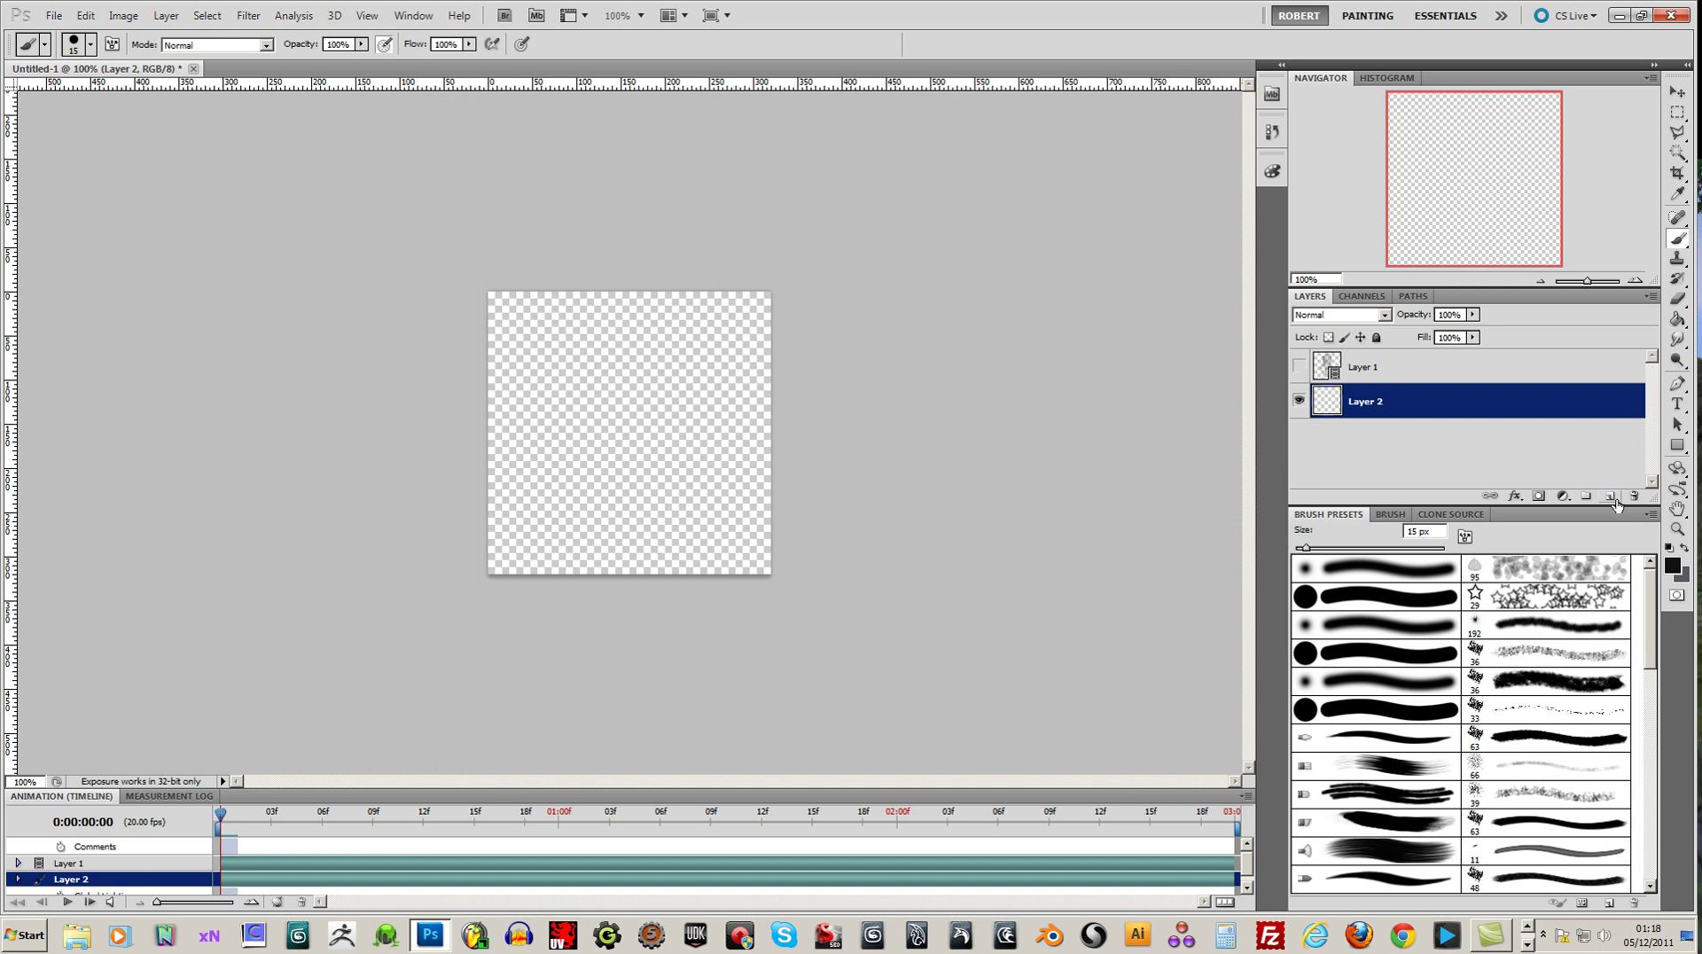
pyautogui.click(1676, 319)
pyautogui.click(603, 444)
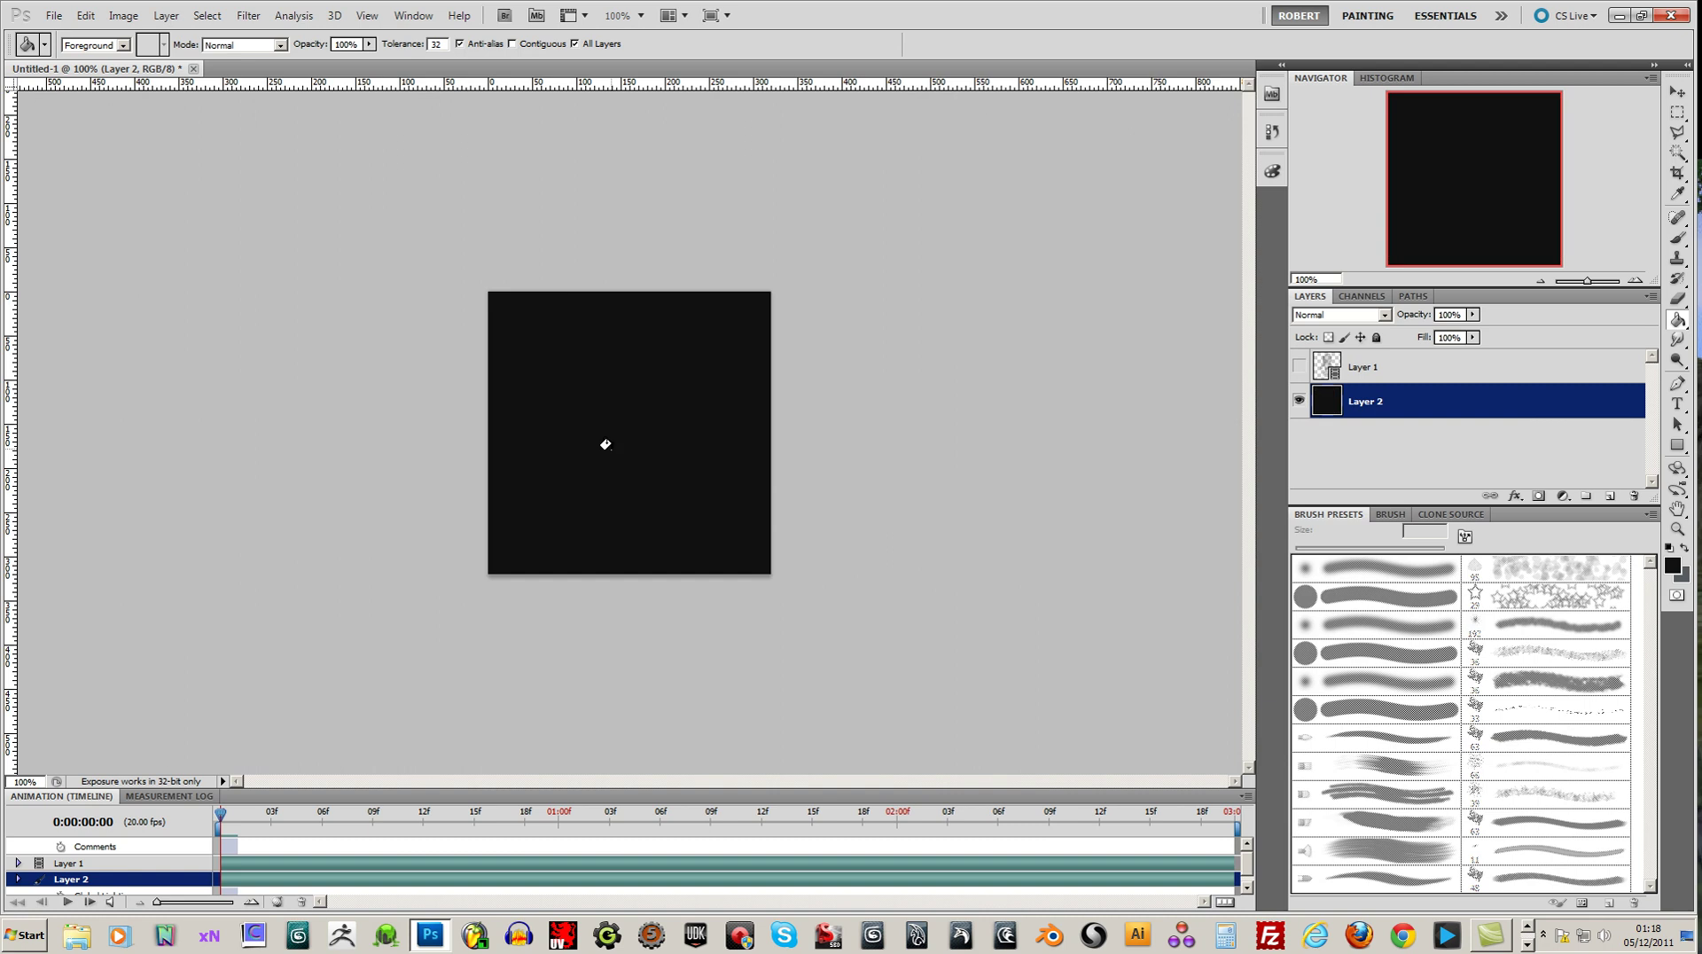
pyautogui.click(1299, 367)
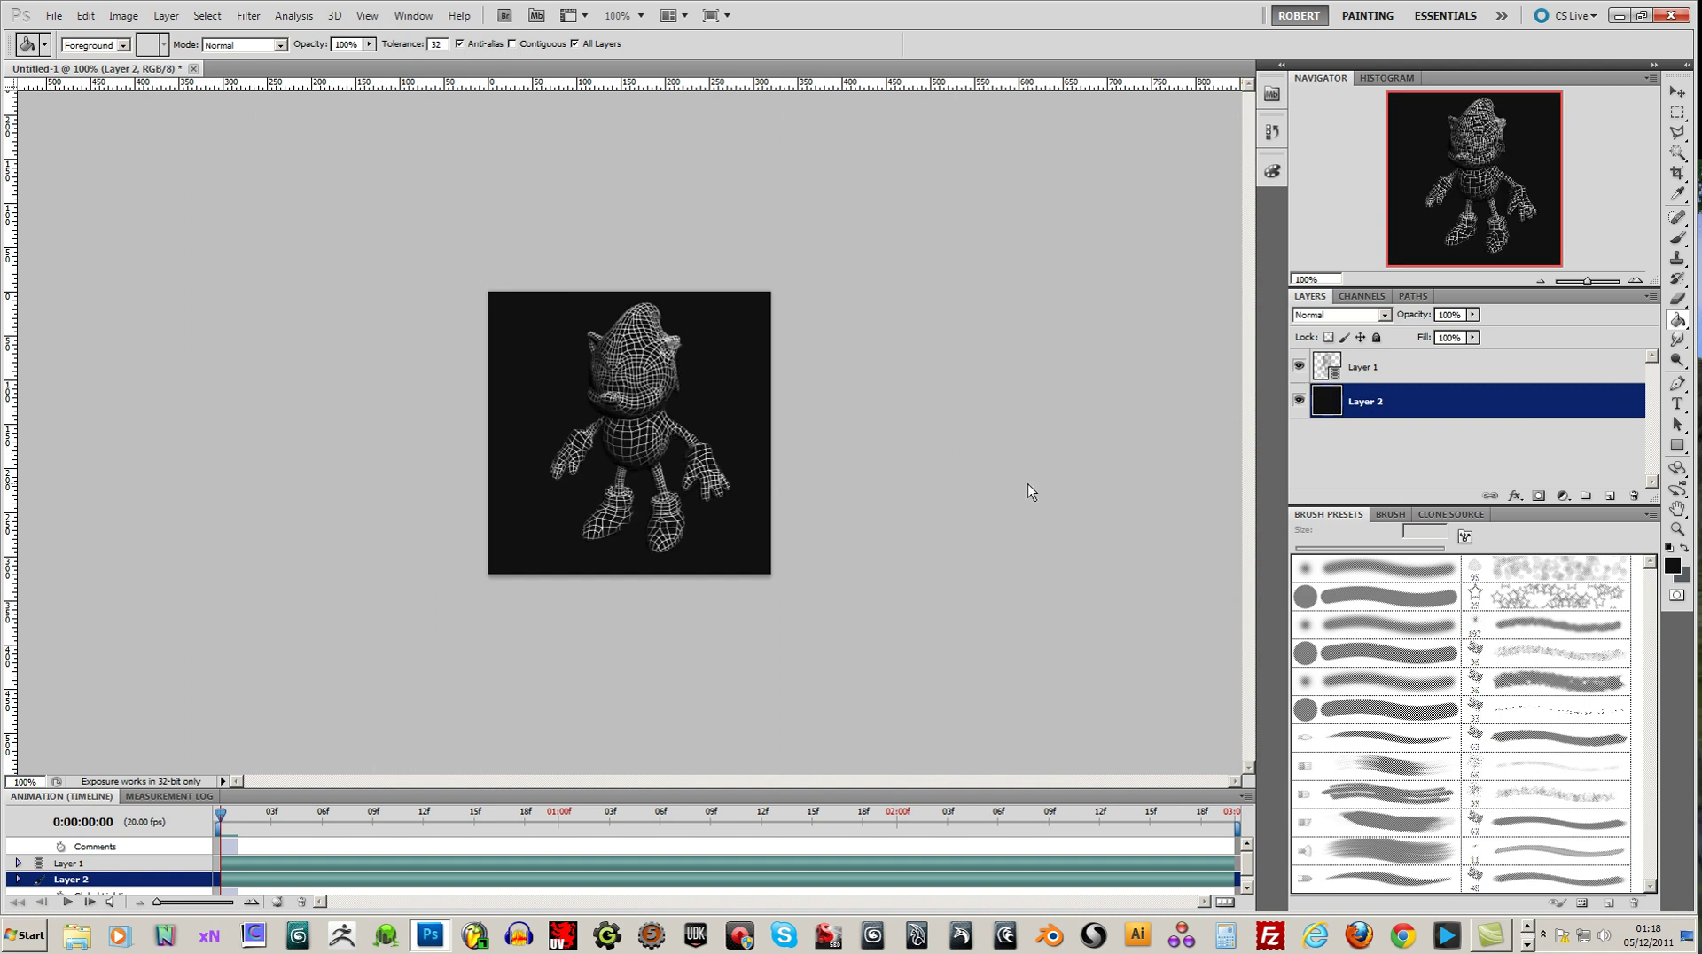
pyautogui.click(1398, 376)
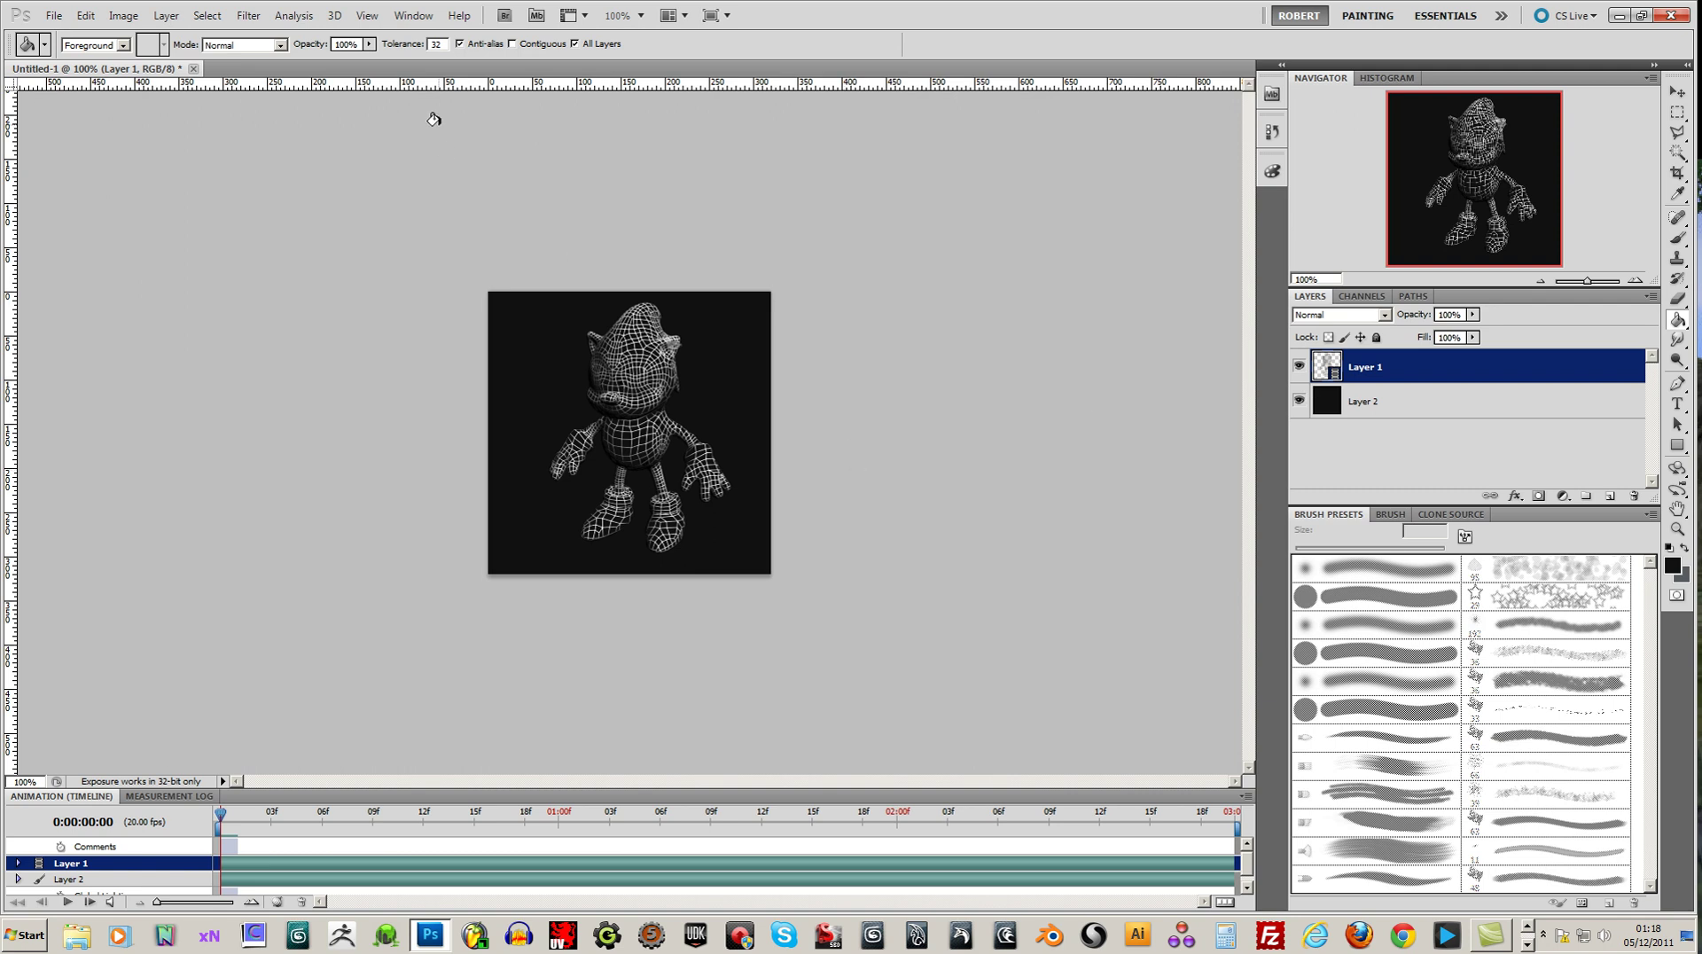
pyautogui.click(413, 17)
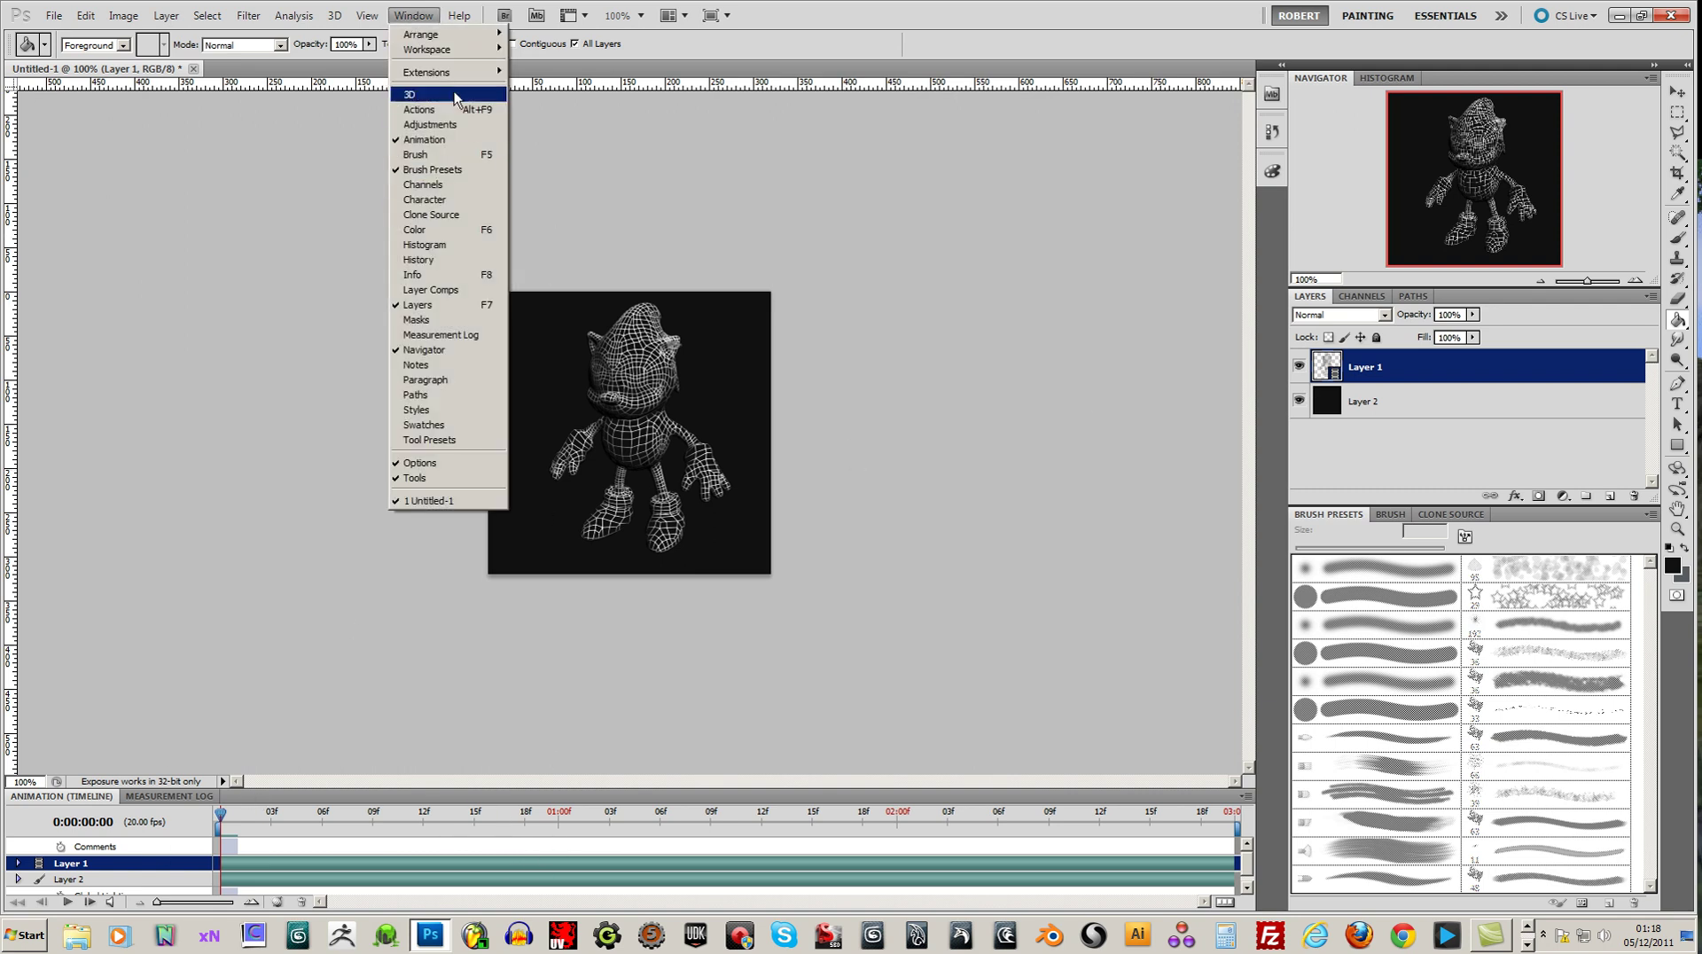
pyautogui.click(417, 139)
pyautogui.click(413, 15)
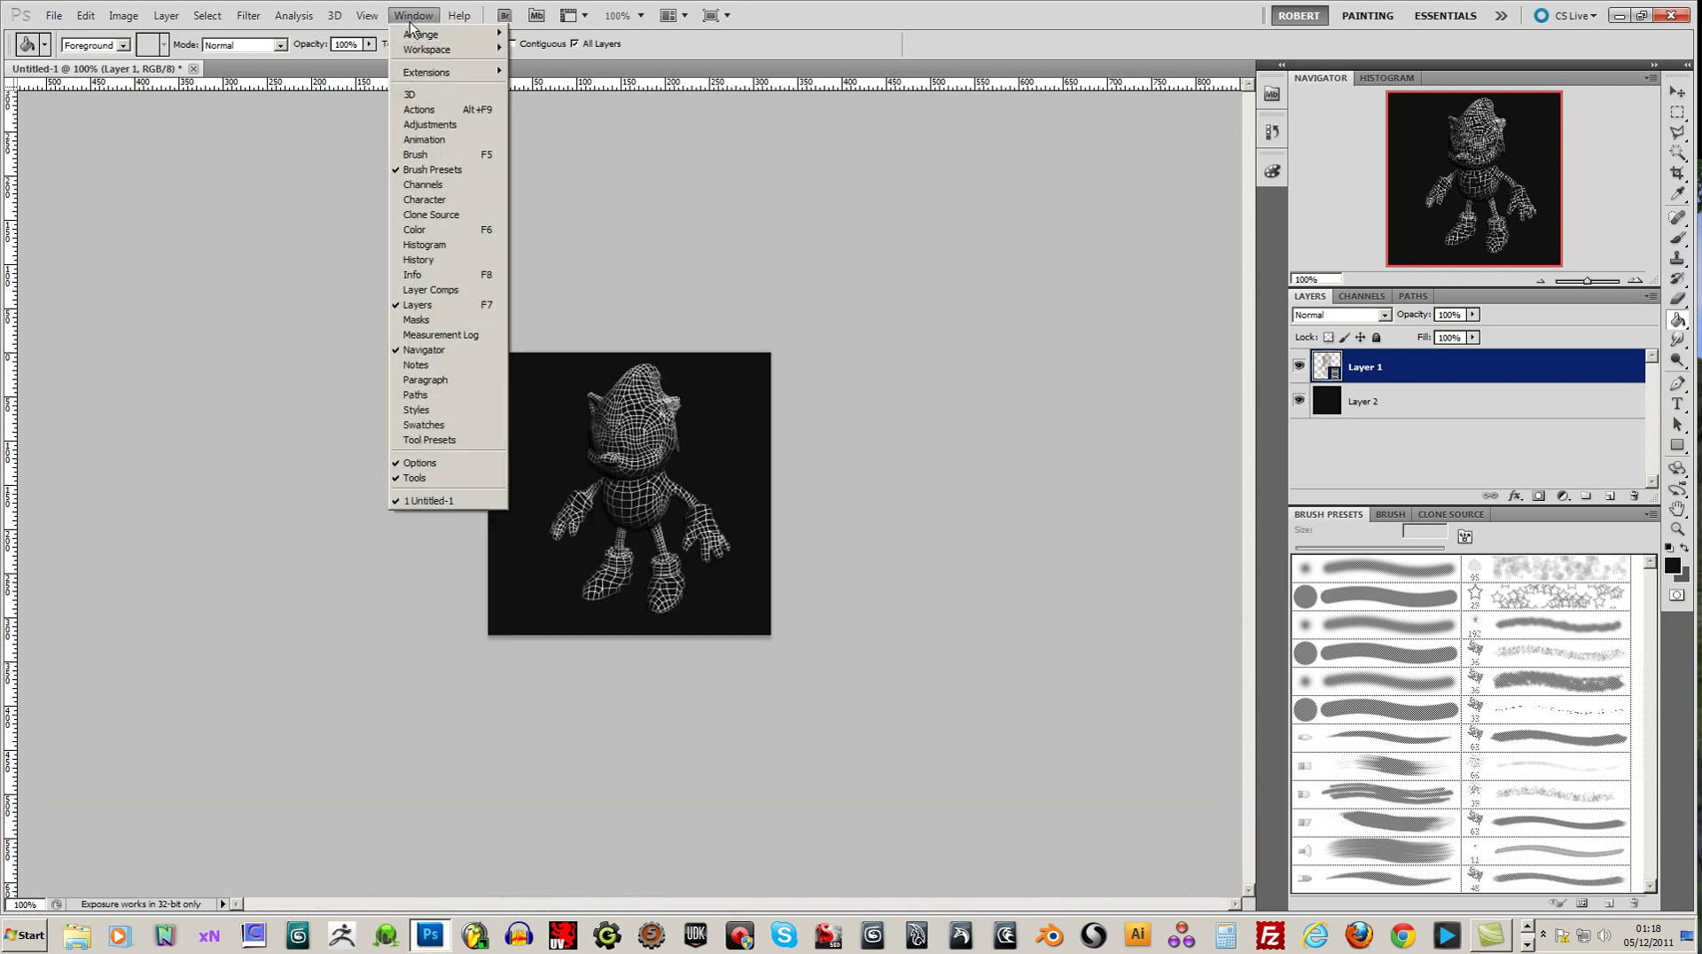
pyautogui.click(422, 139)
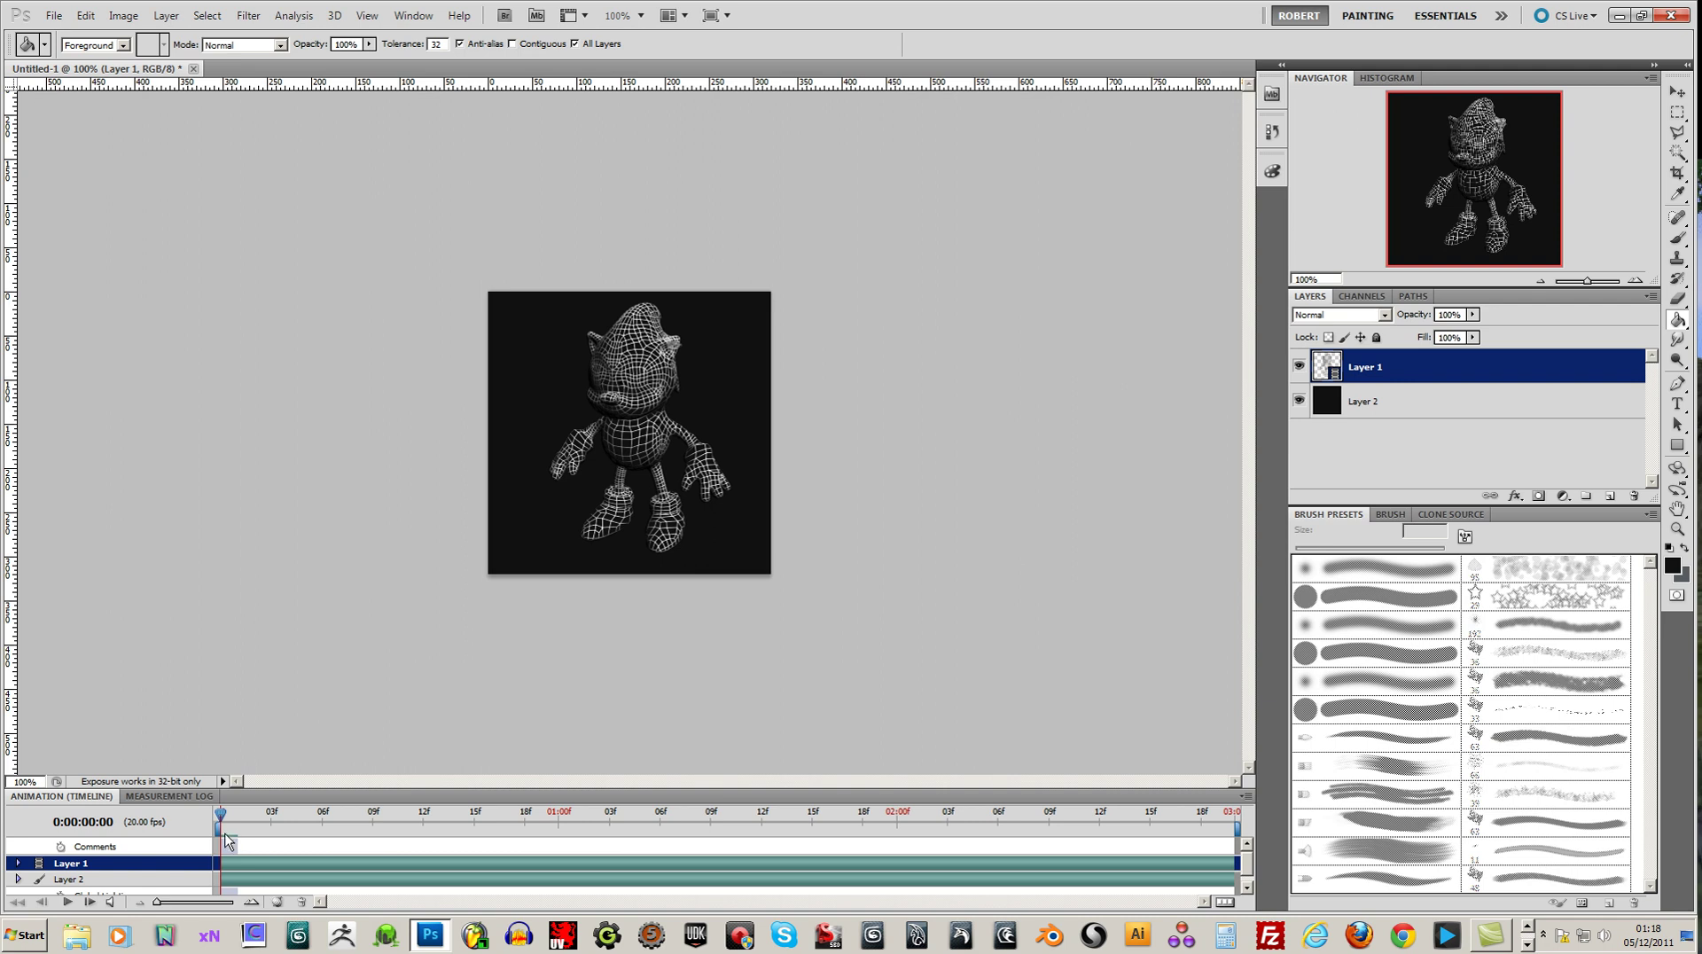
pyautogui.press('space')
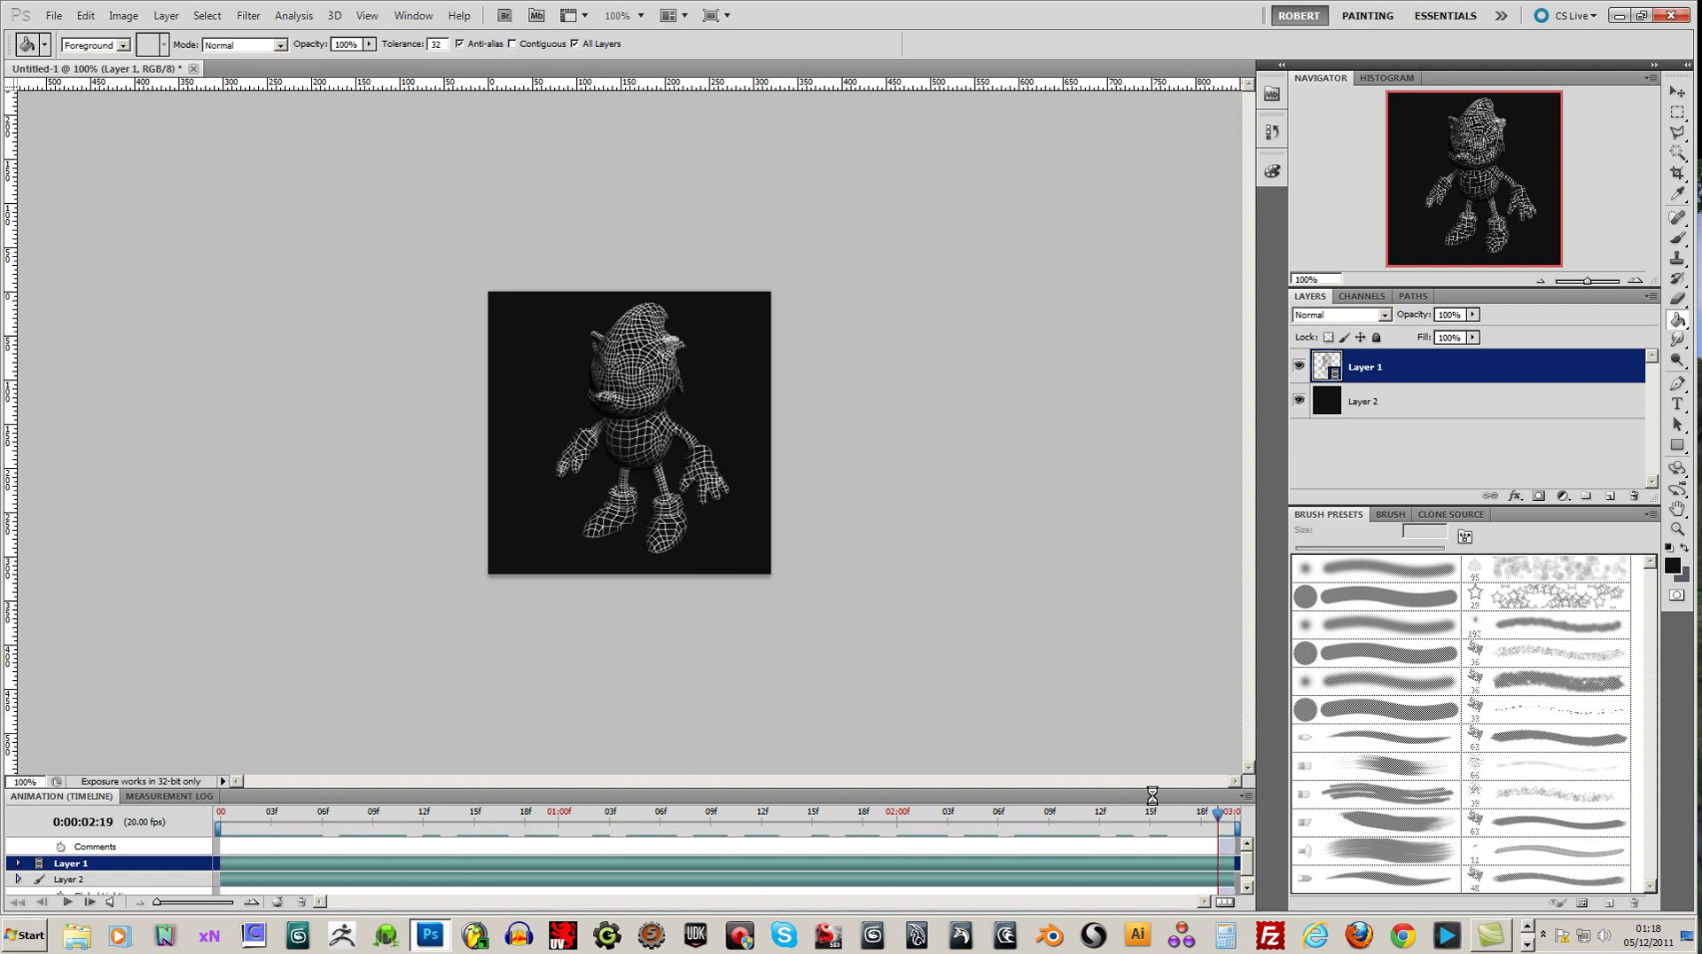
pyautogui.press('space')
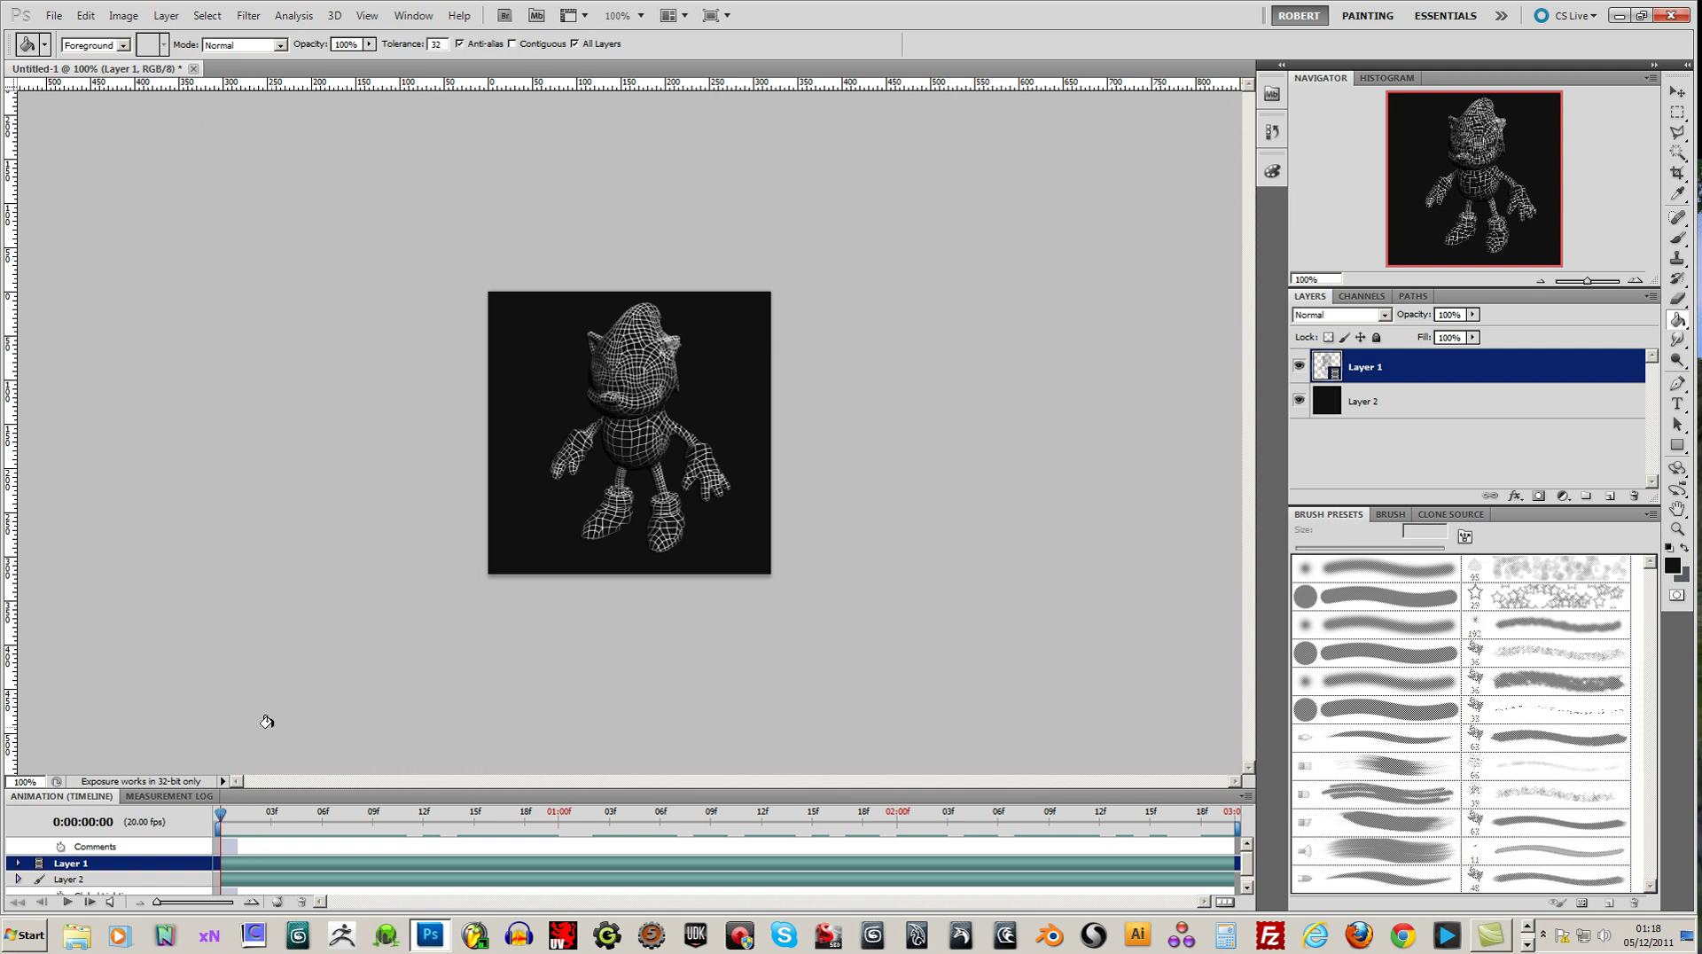
# Step: In Save for Web & Devices, set the GIF to 8 colours, Selective reduction and Pattern dither
pyautogui.click(53, 16)
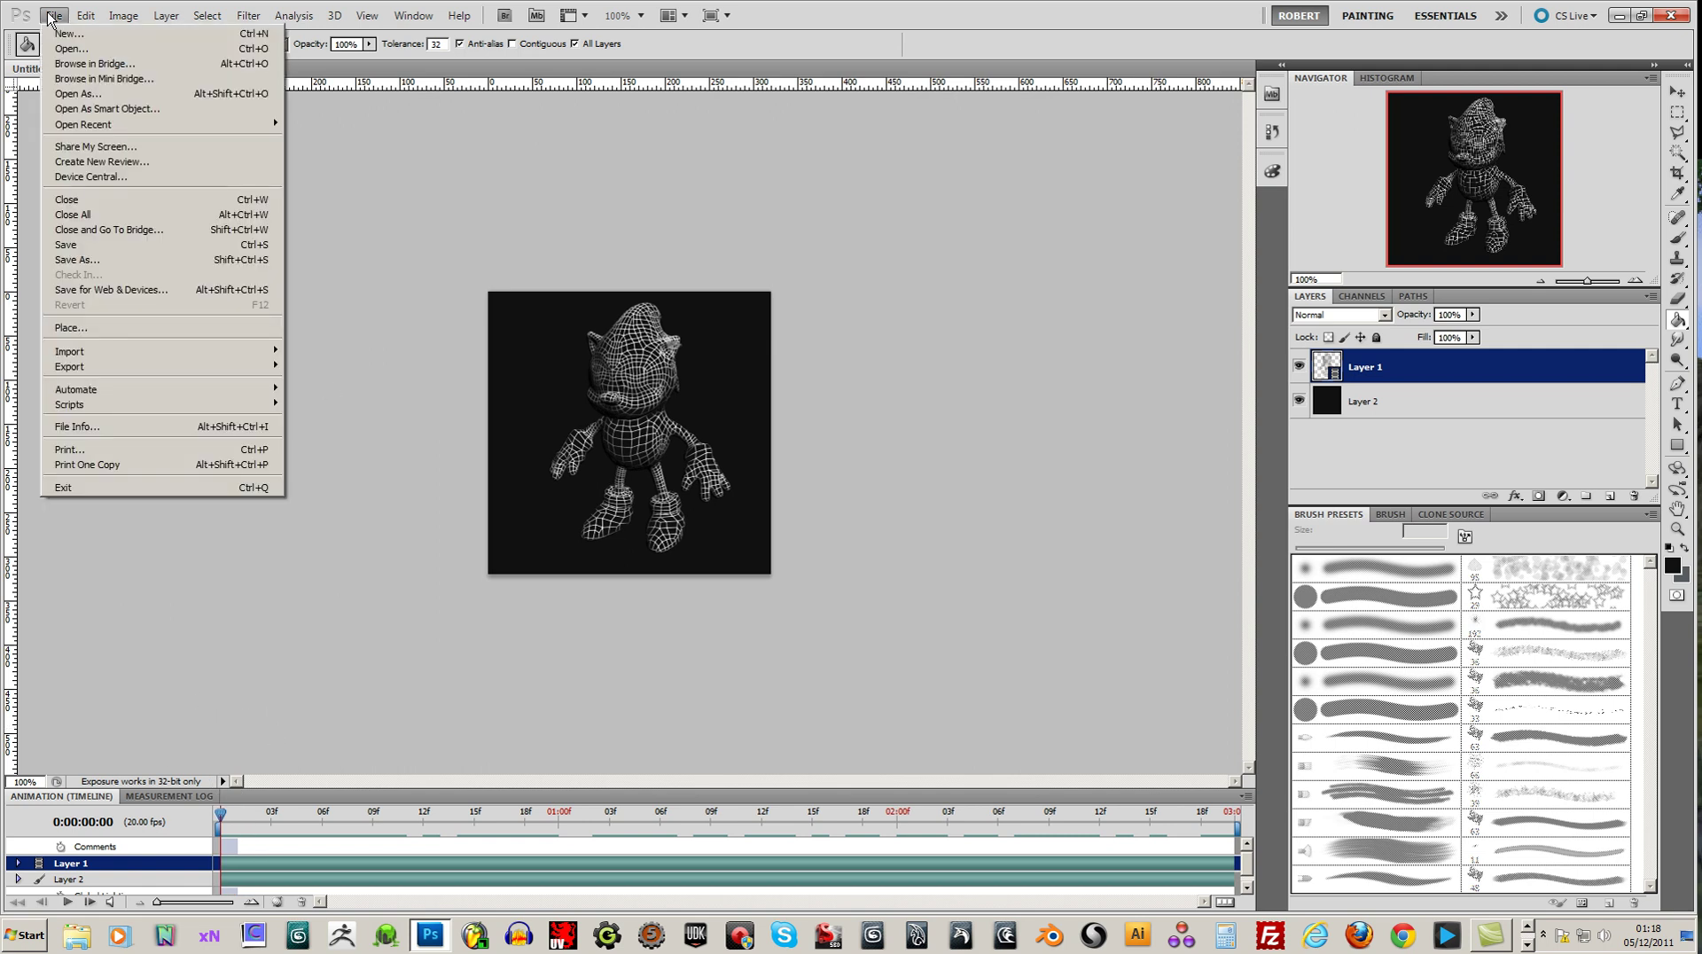
pyautogui.click(135, 290)
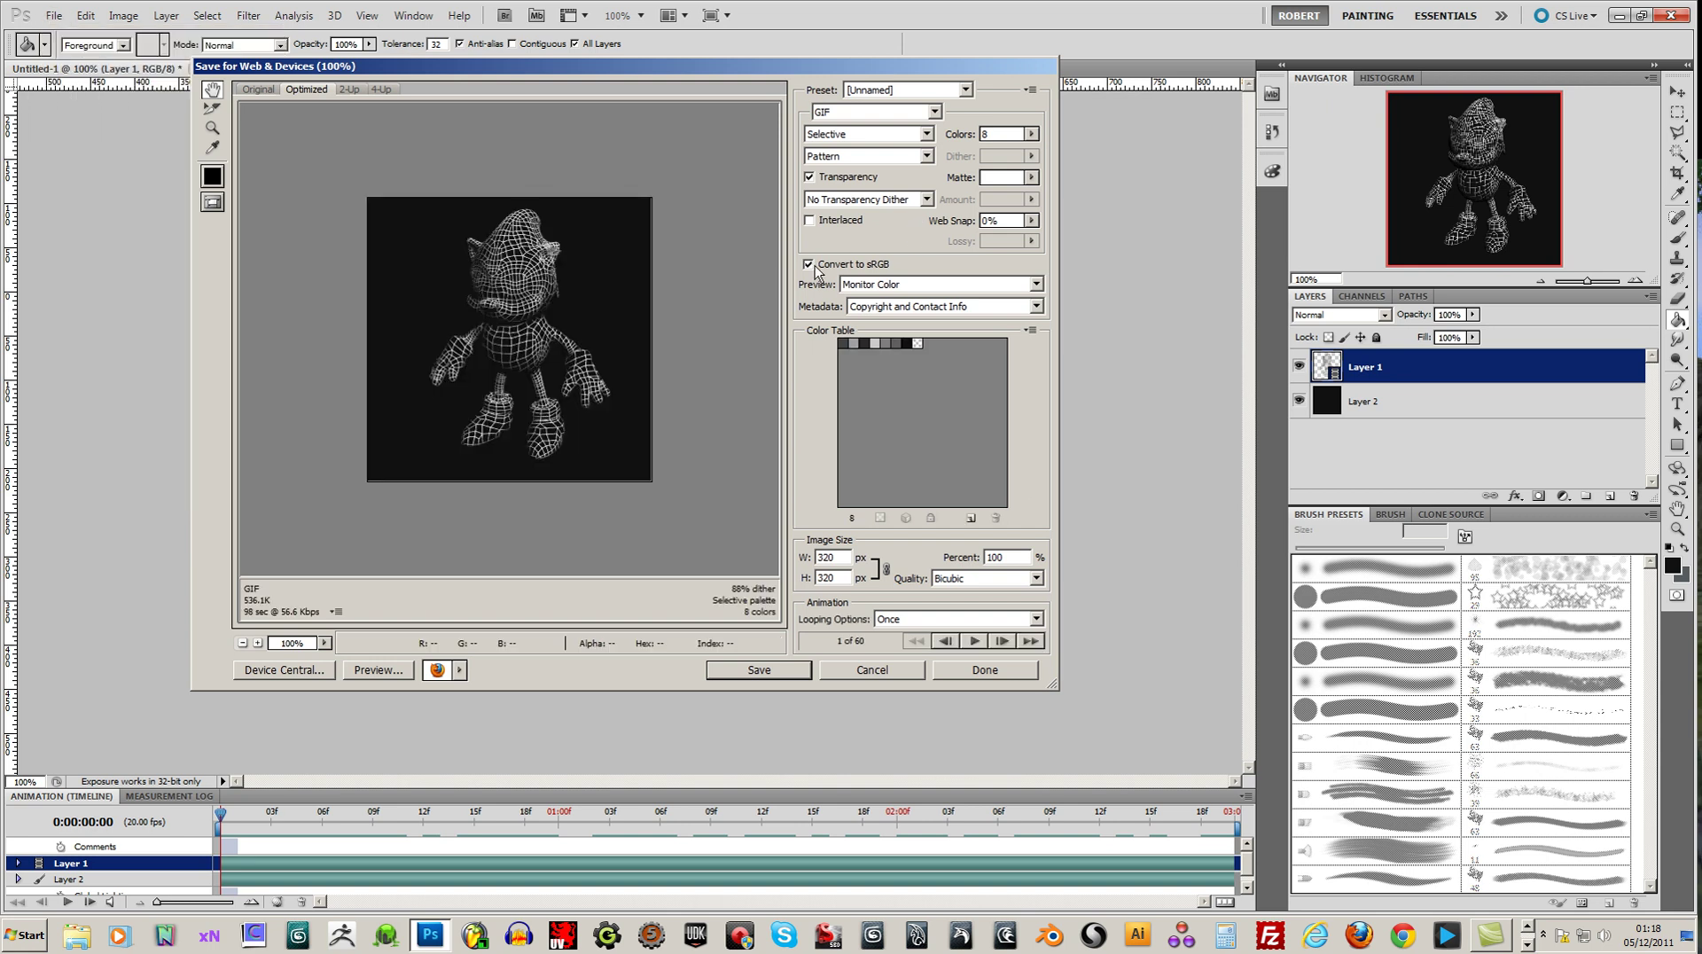
pyautogui.click(1033, 134)
pyautogui.click(1033, 137)
pyautogui.click(927, 138)
pyautogui.click(927, 138)
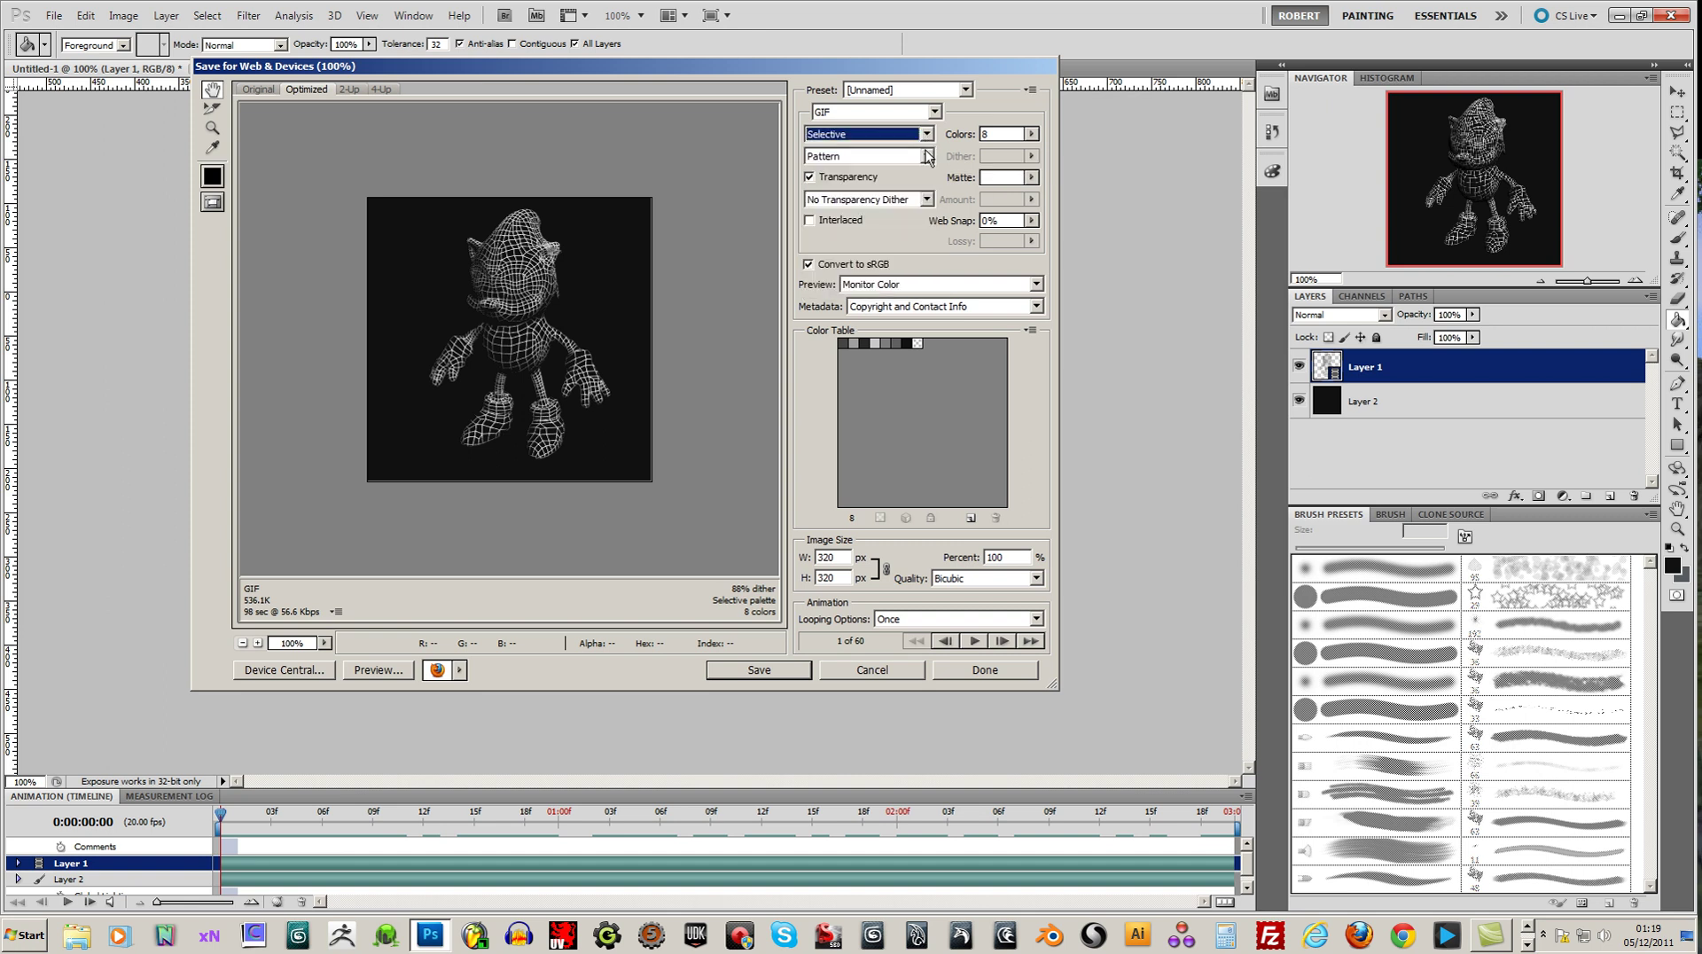
pyautogui.click(927, 156)
pyautogui.click(927, 156)
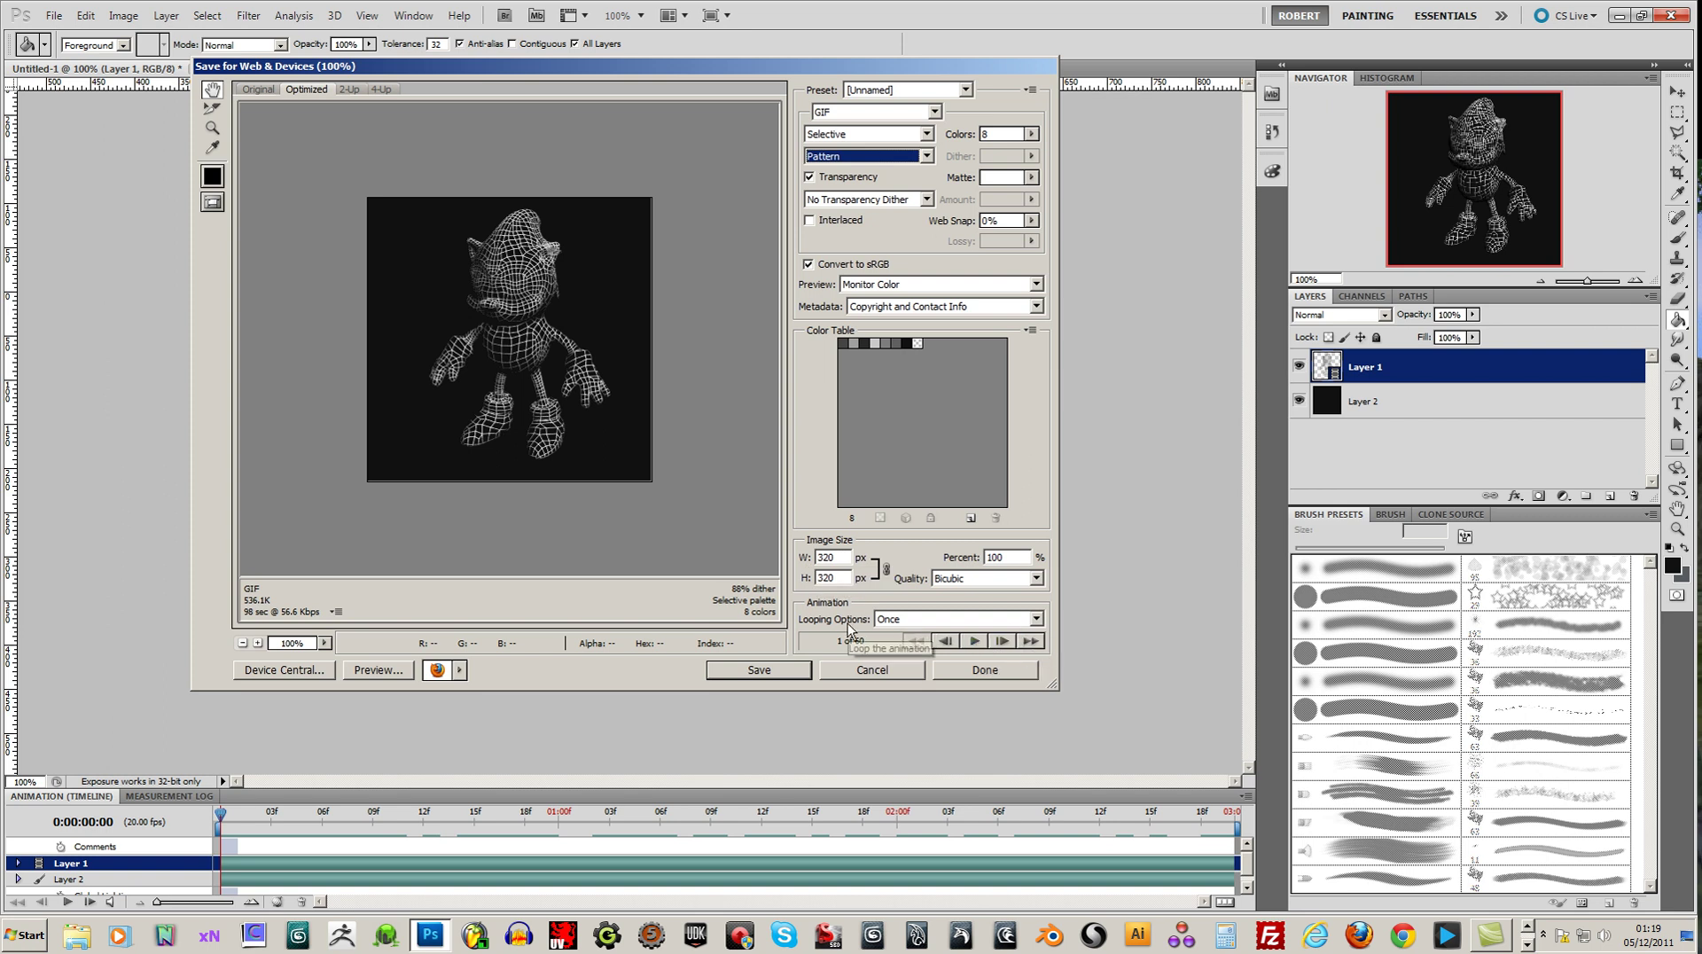
# Step: Set looping to Forever, preview the animation, then rewind it to frame 1
pyautogui.click(1034, 619)
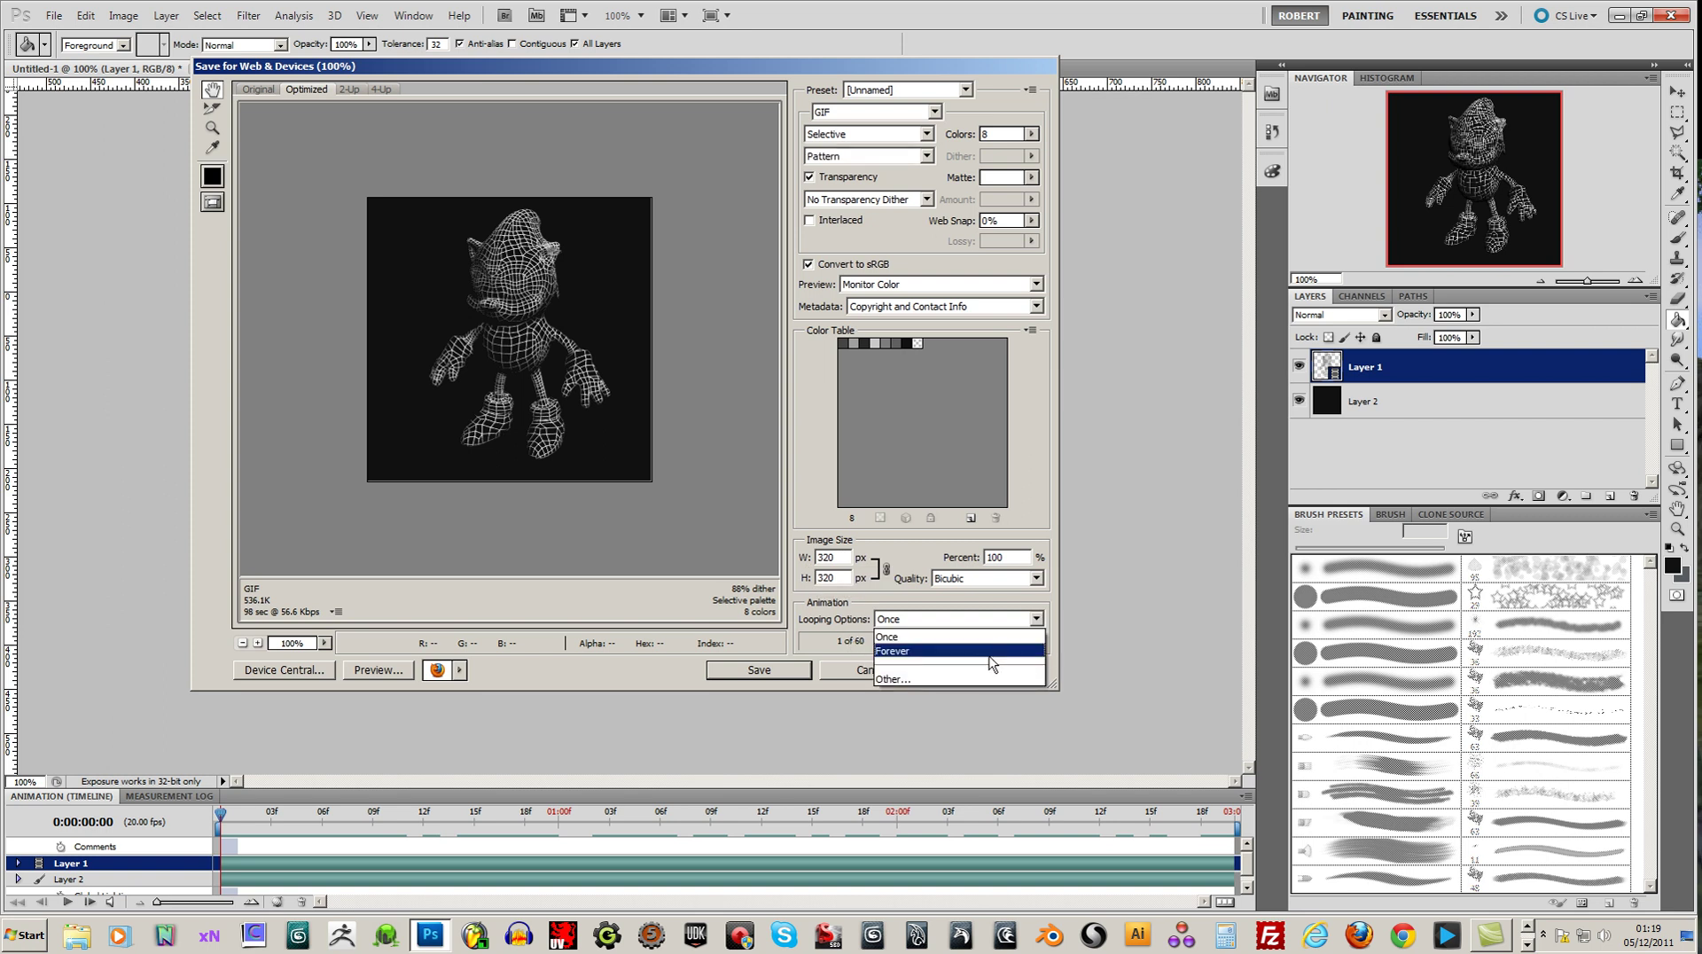
pyautogui.click(992, 652)
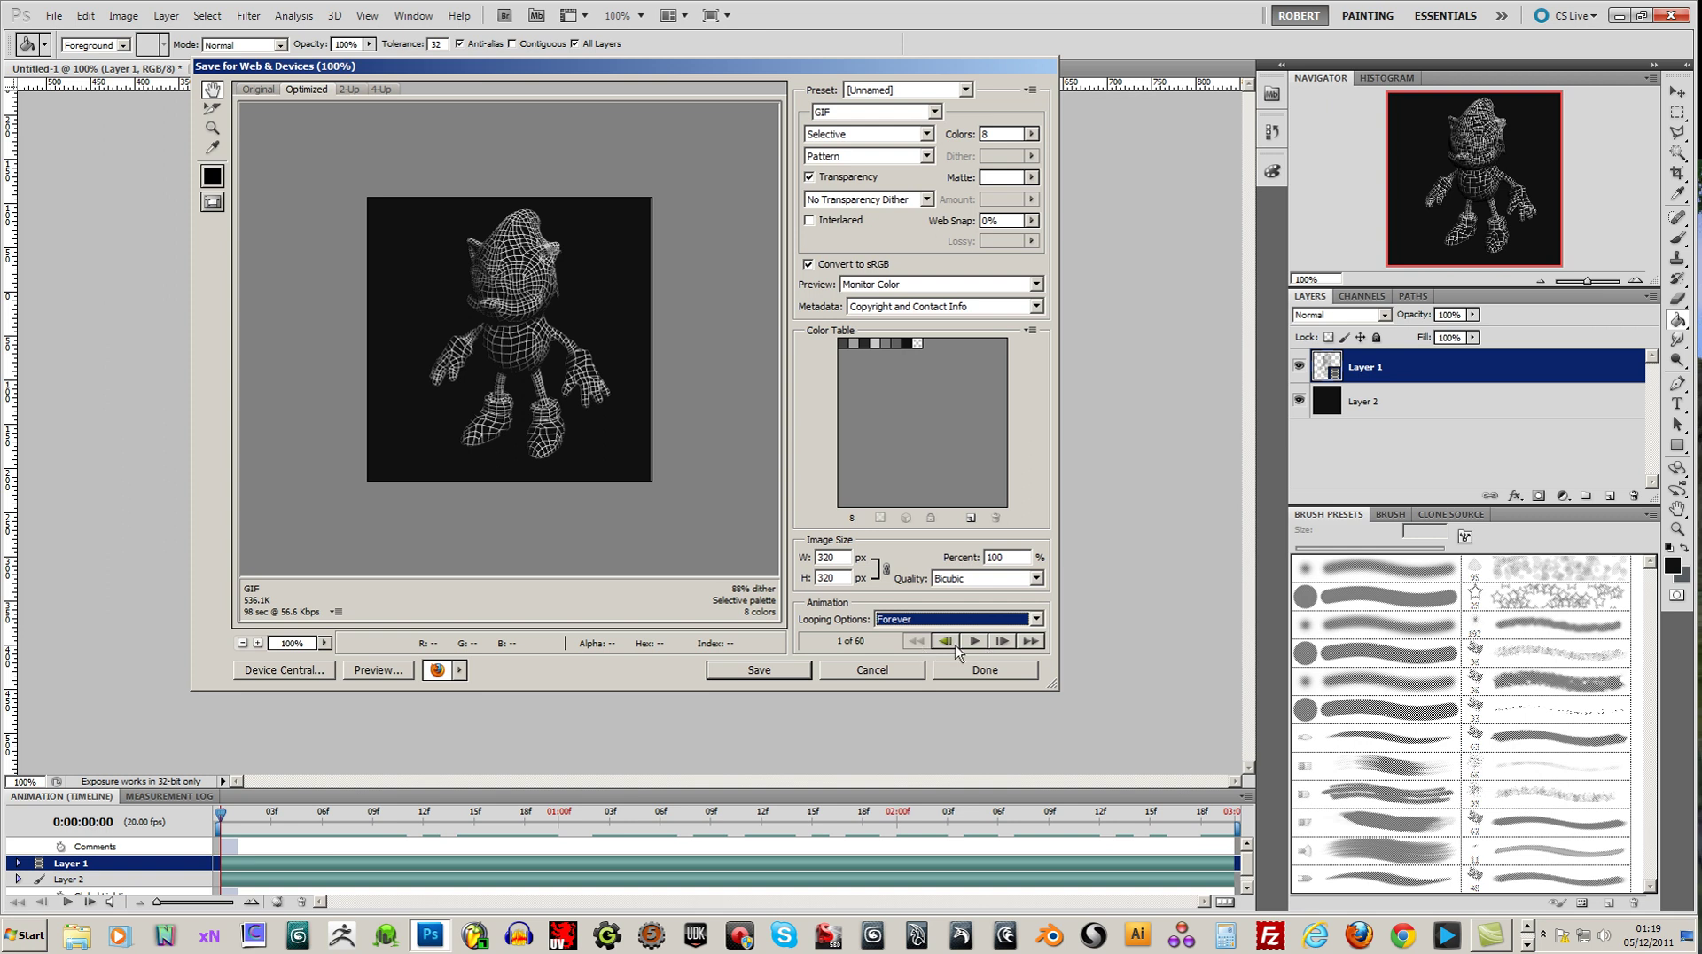
pyautogui.click(975, 640)
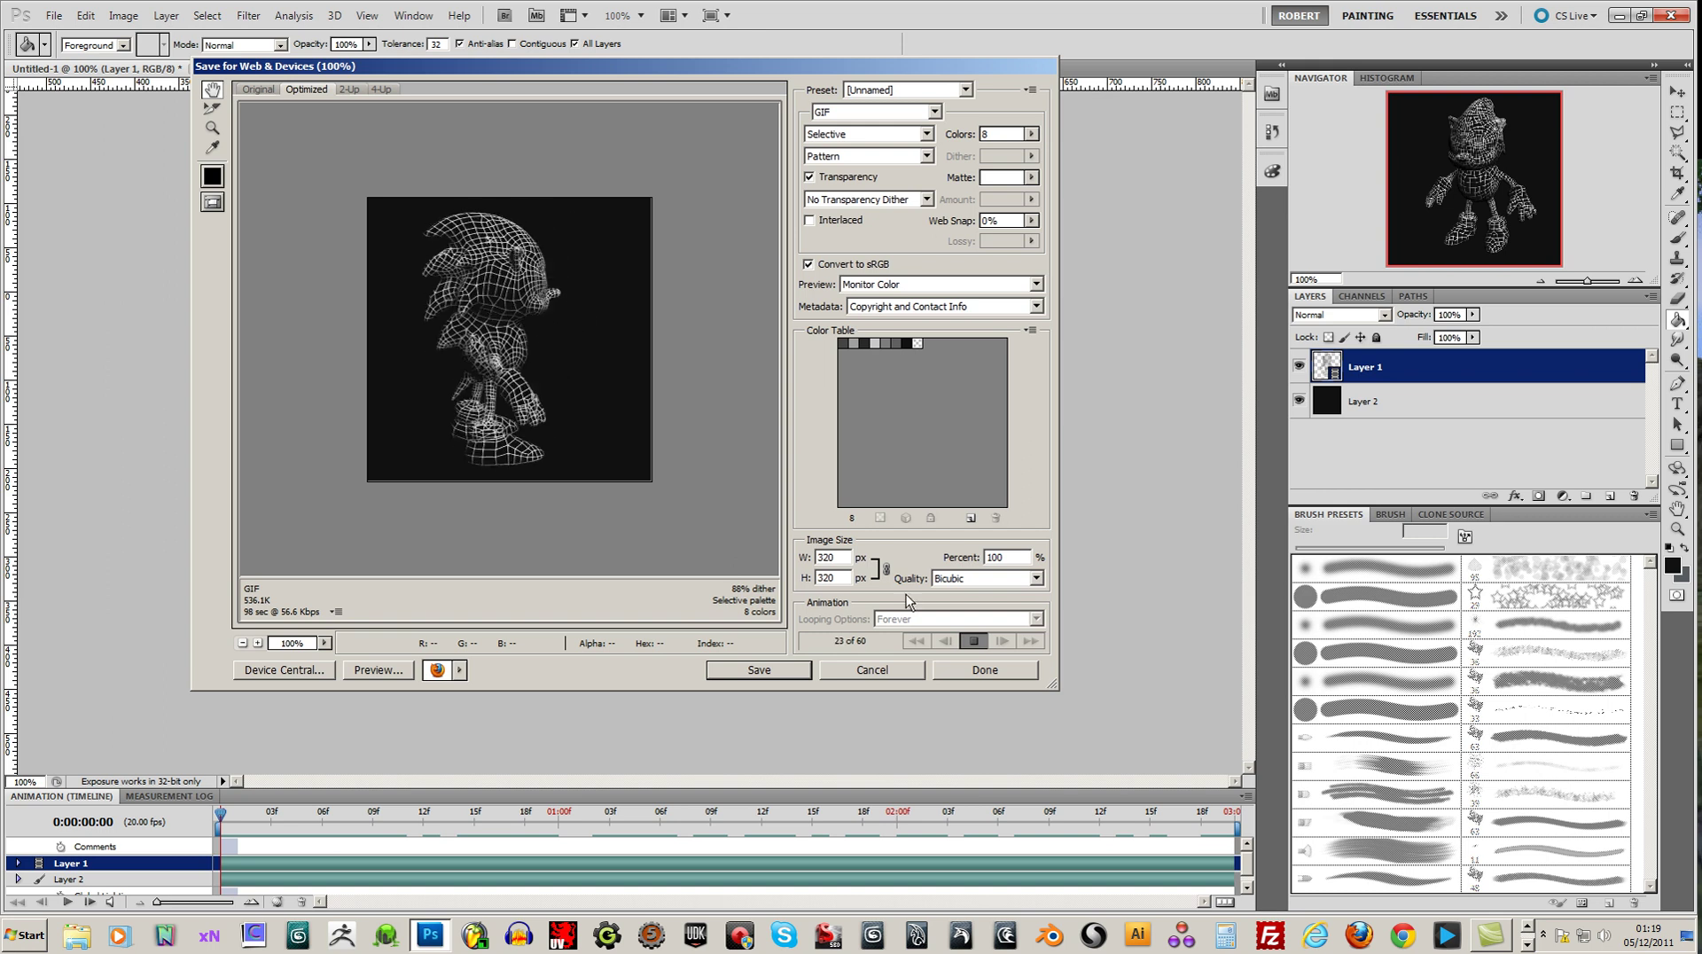
pyautogui.click(973, 640)
pyautogui.click(924, 642)
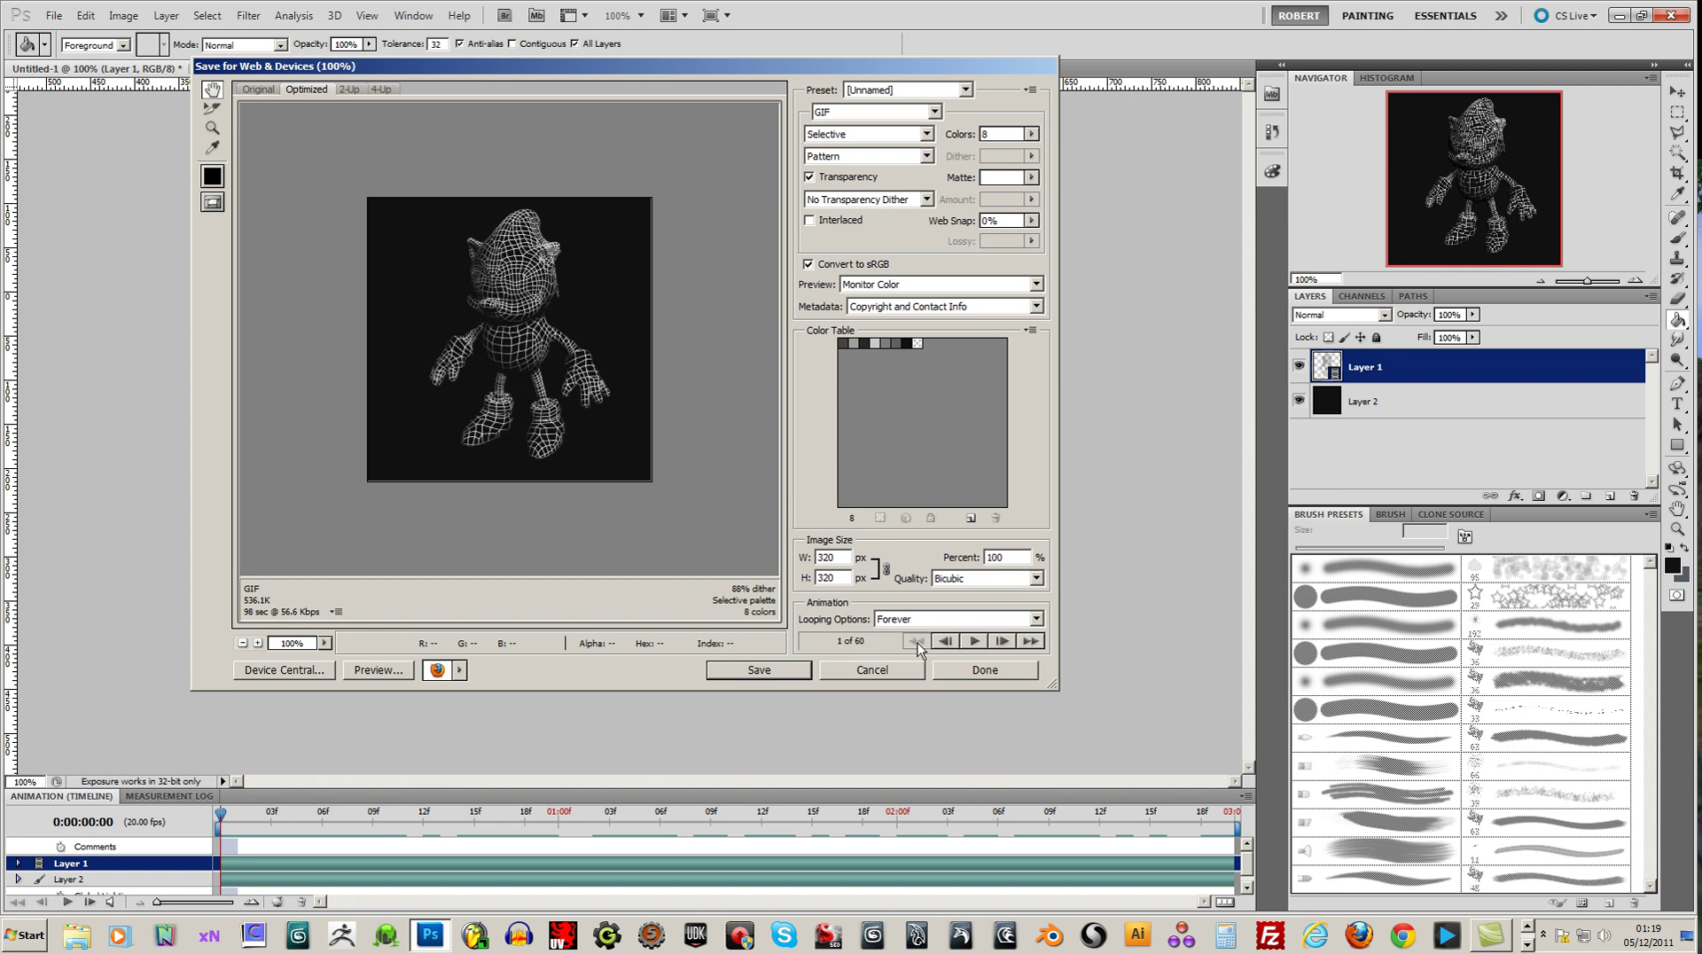
# Step: Save the optimized GIF to the Desktop as AnimationRotation
pyautogui.click(790, 674)
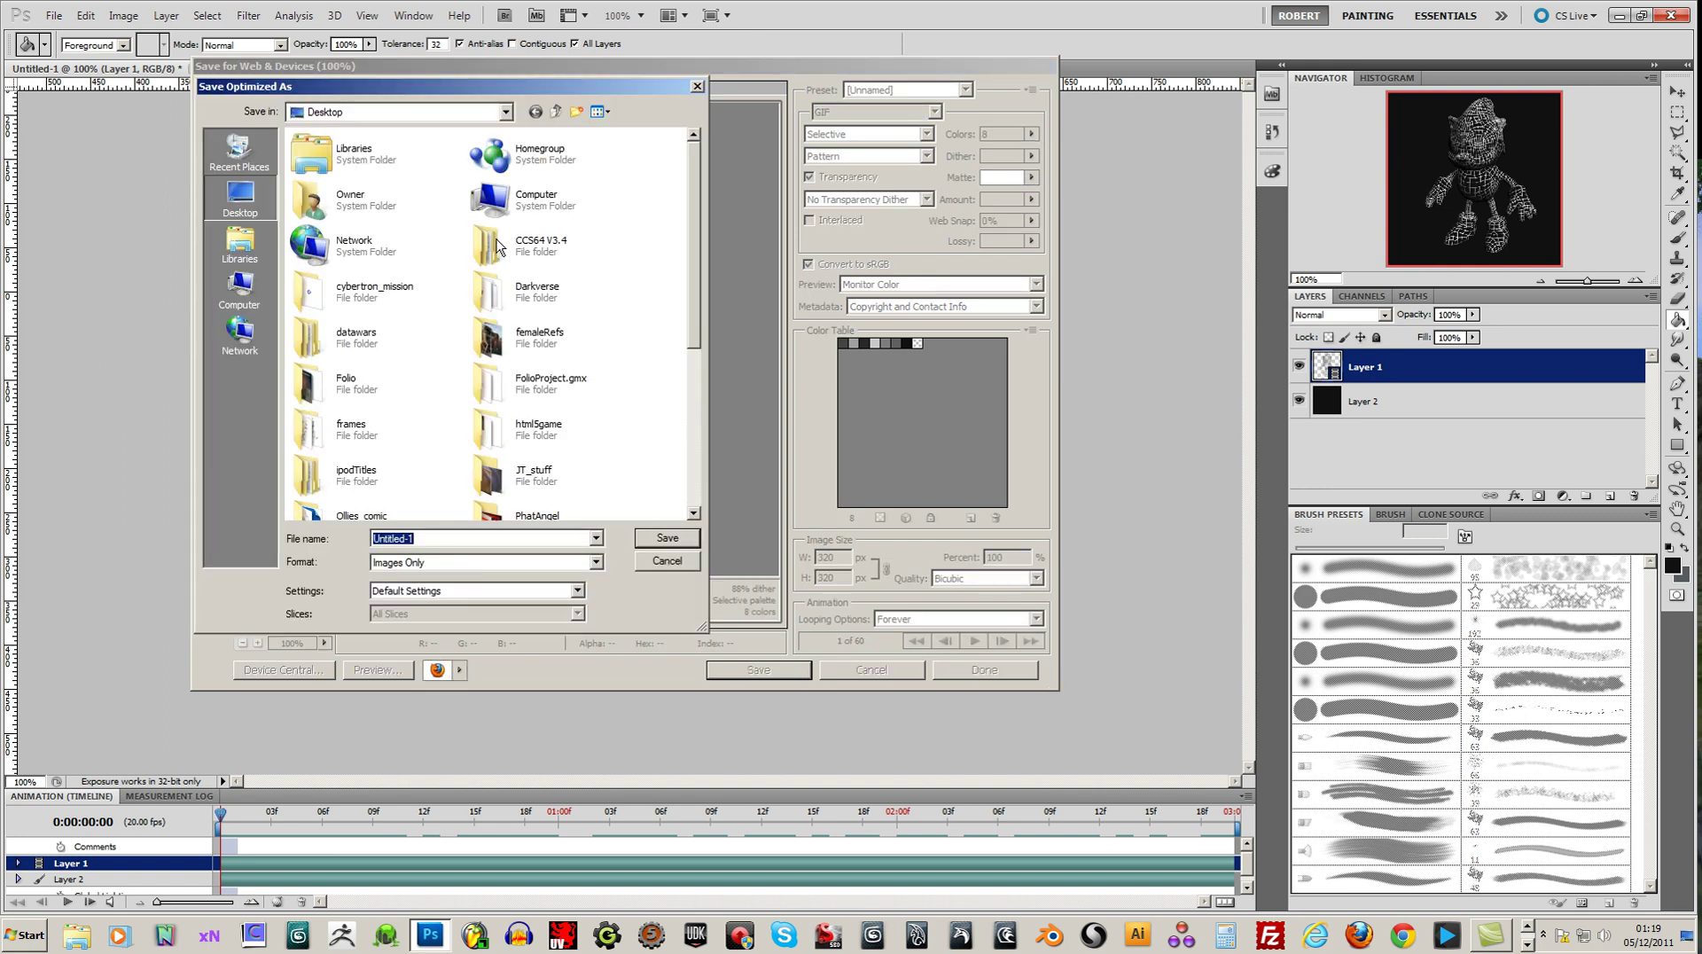
pyautogui.scroll(-3, 692, 306)
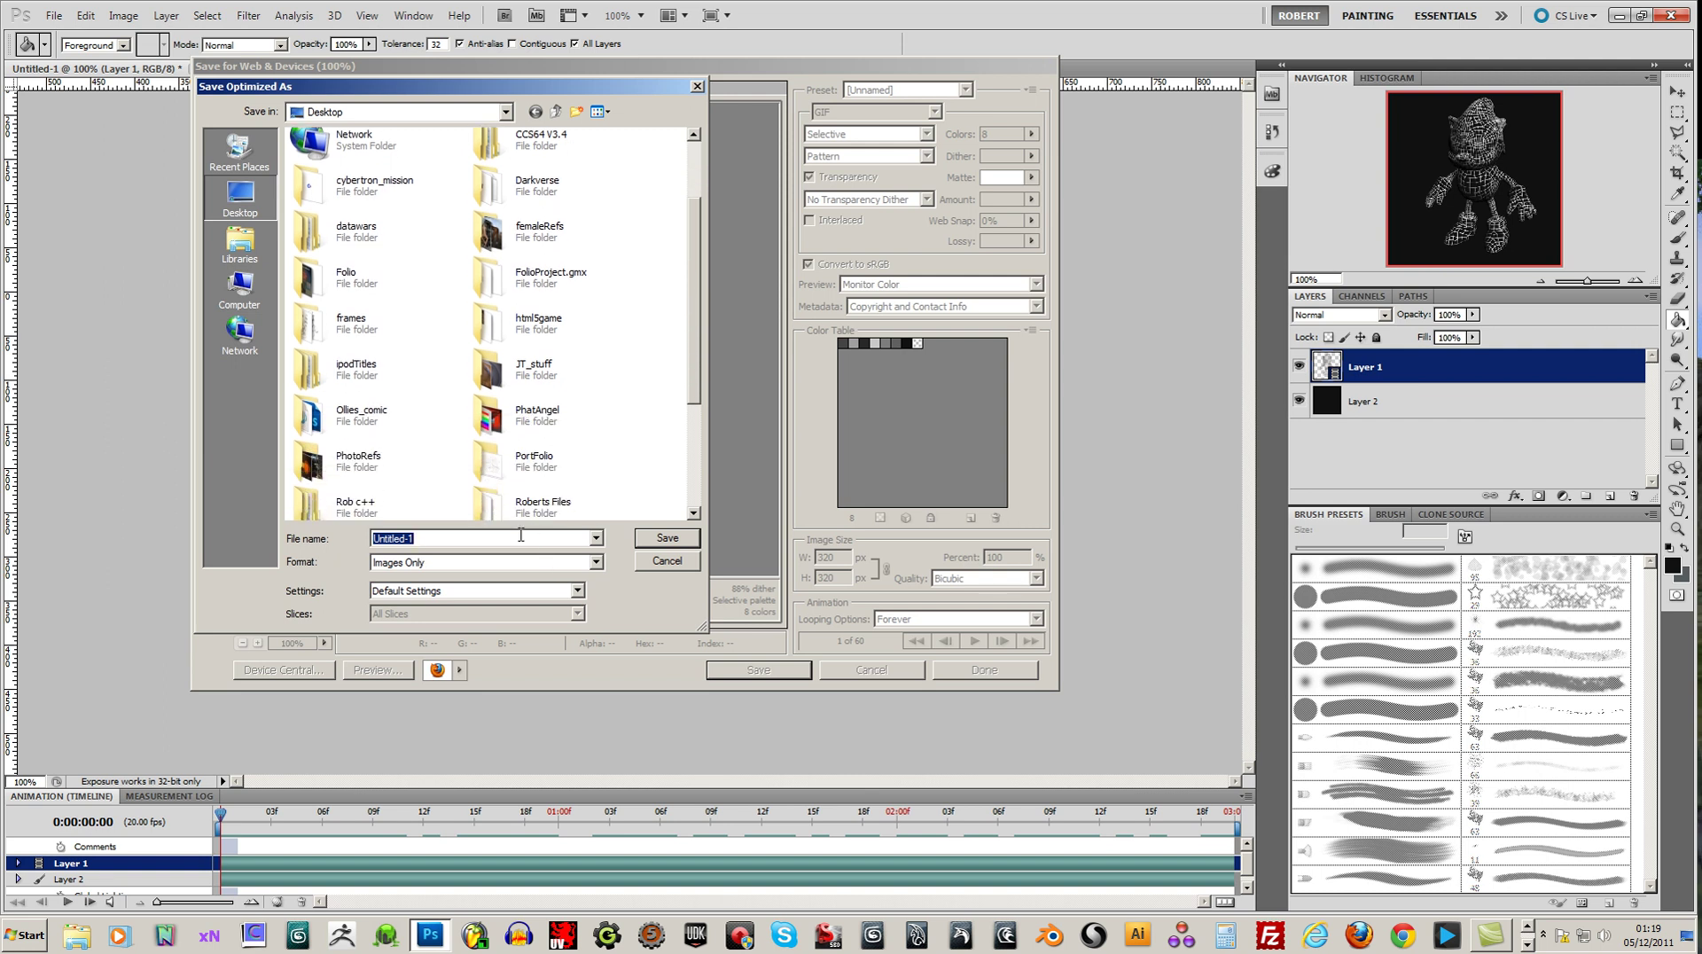
pyautogui.write('AnimationRotation')
pyautogui.click(665, 541)
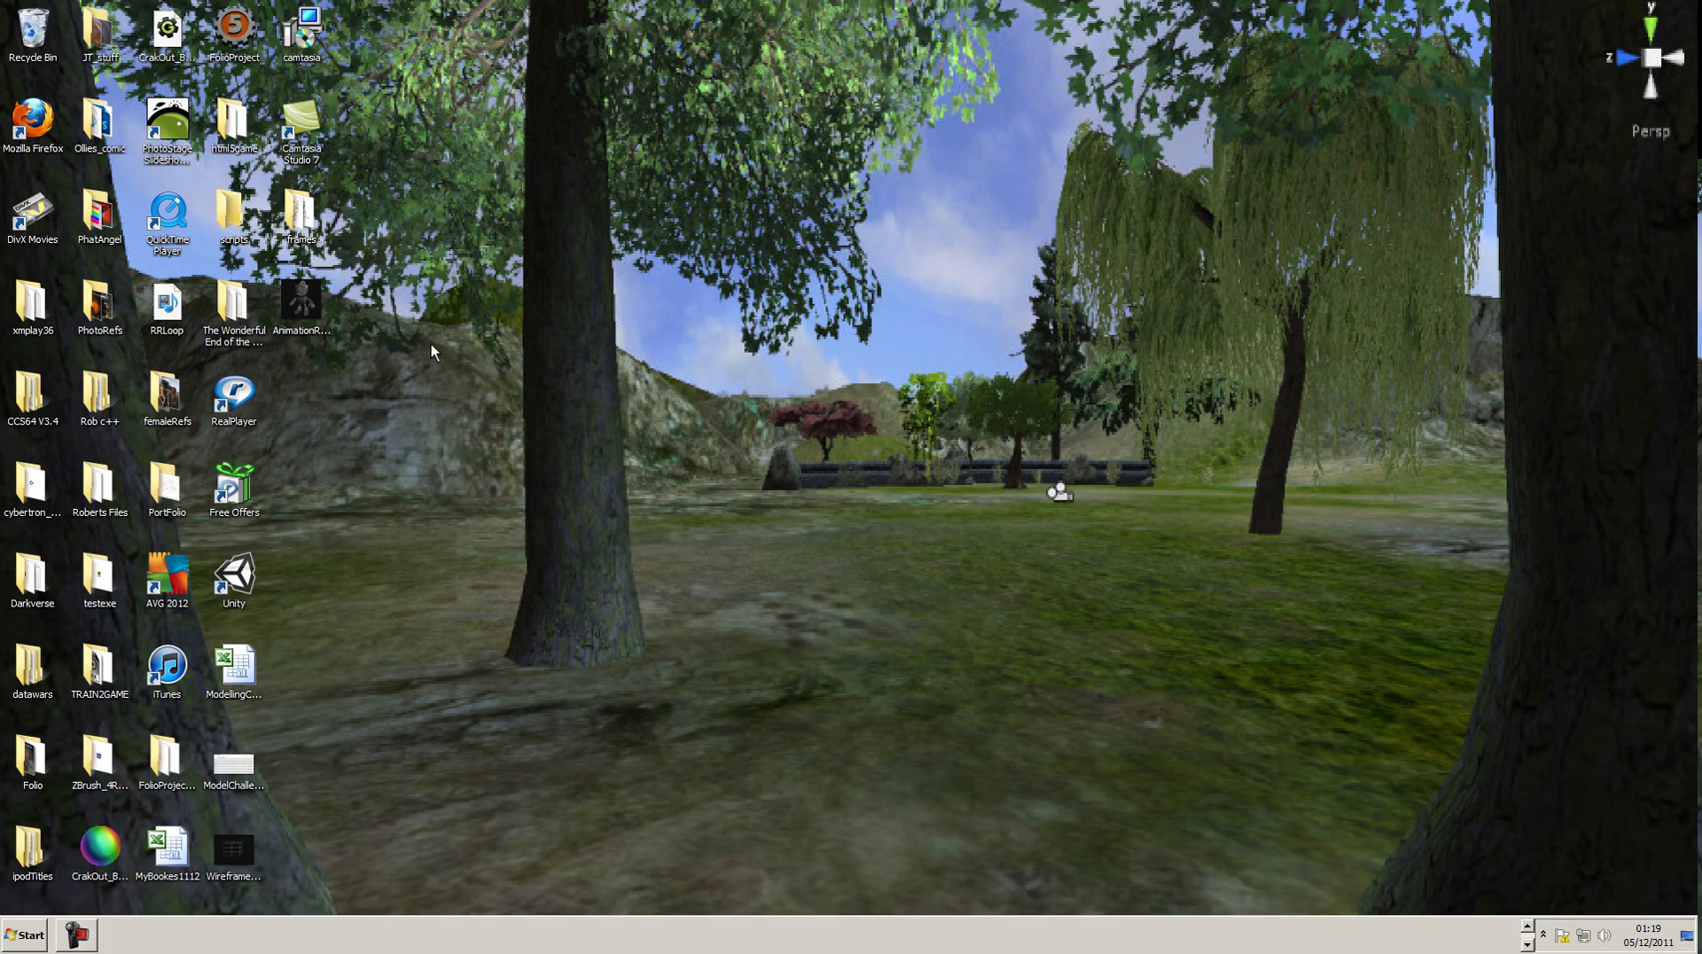
# Step: Open AnimationRotation.gif from the Desktop in Internet Explorer and move the window right
pyautogui.click(306, 299)
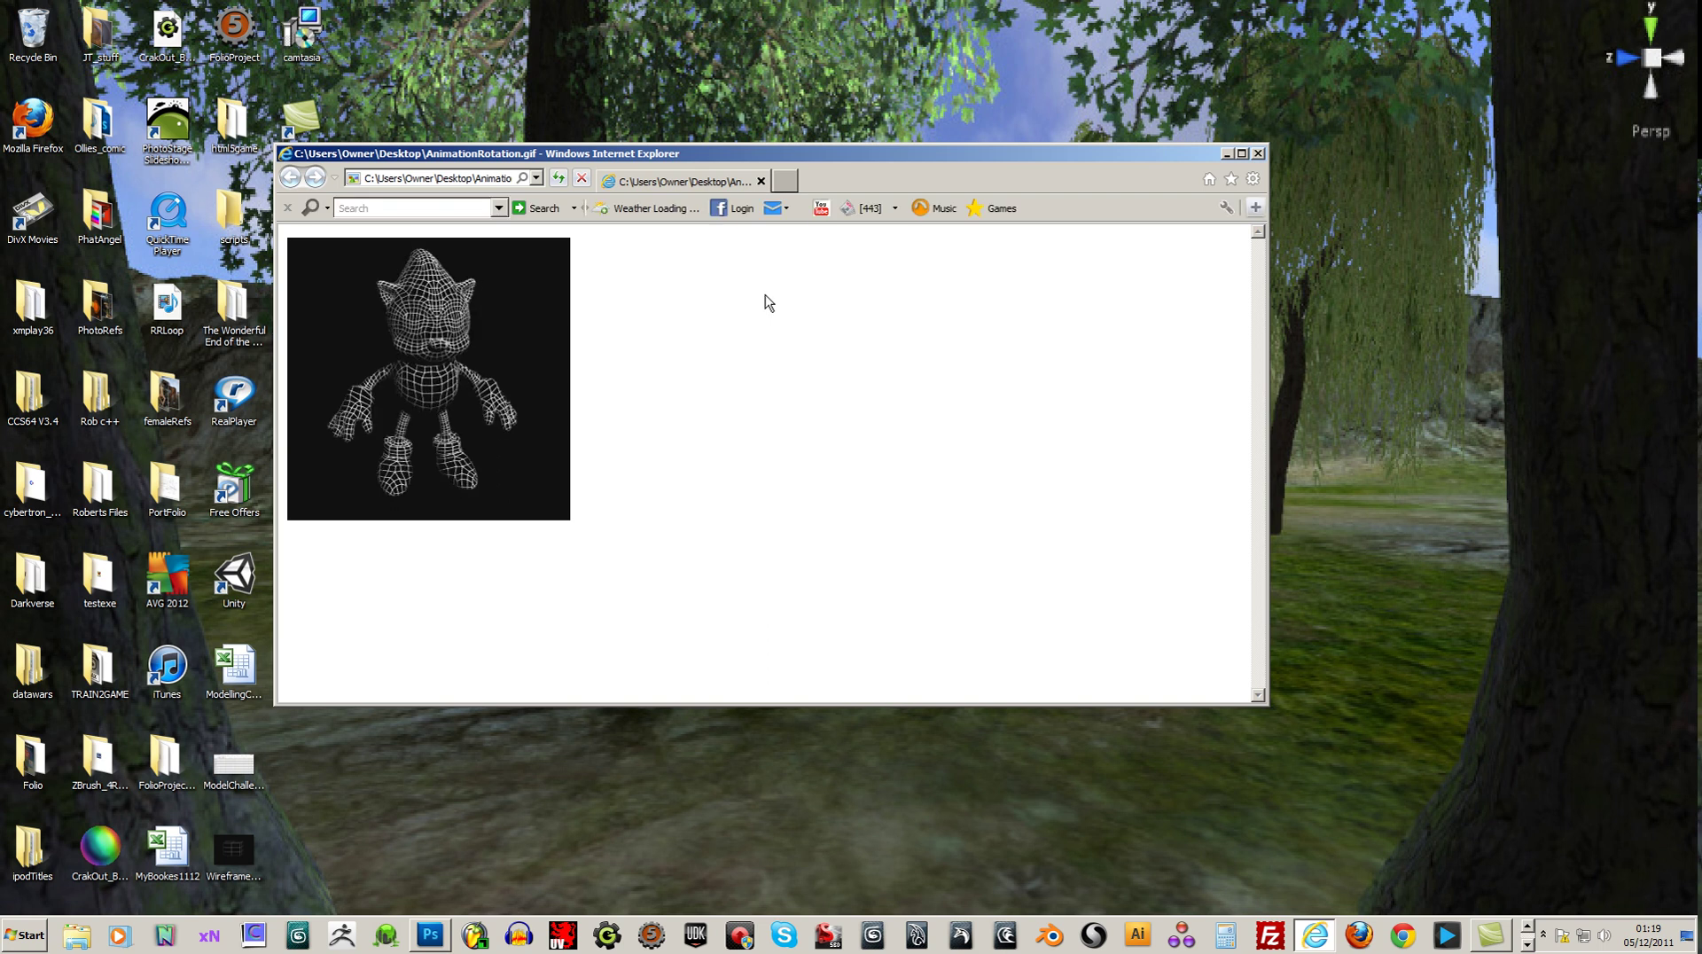
pyautogui.moveTo(655, 155); pyautogui.dragTo(991, 75)
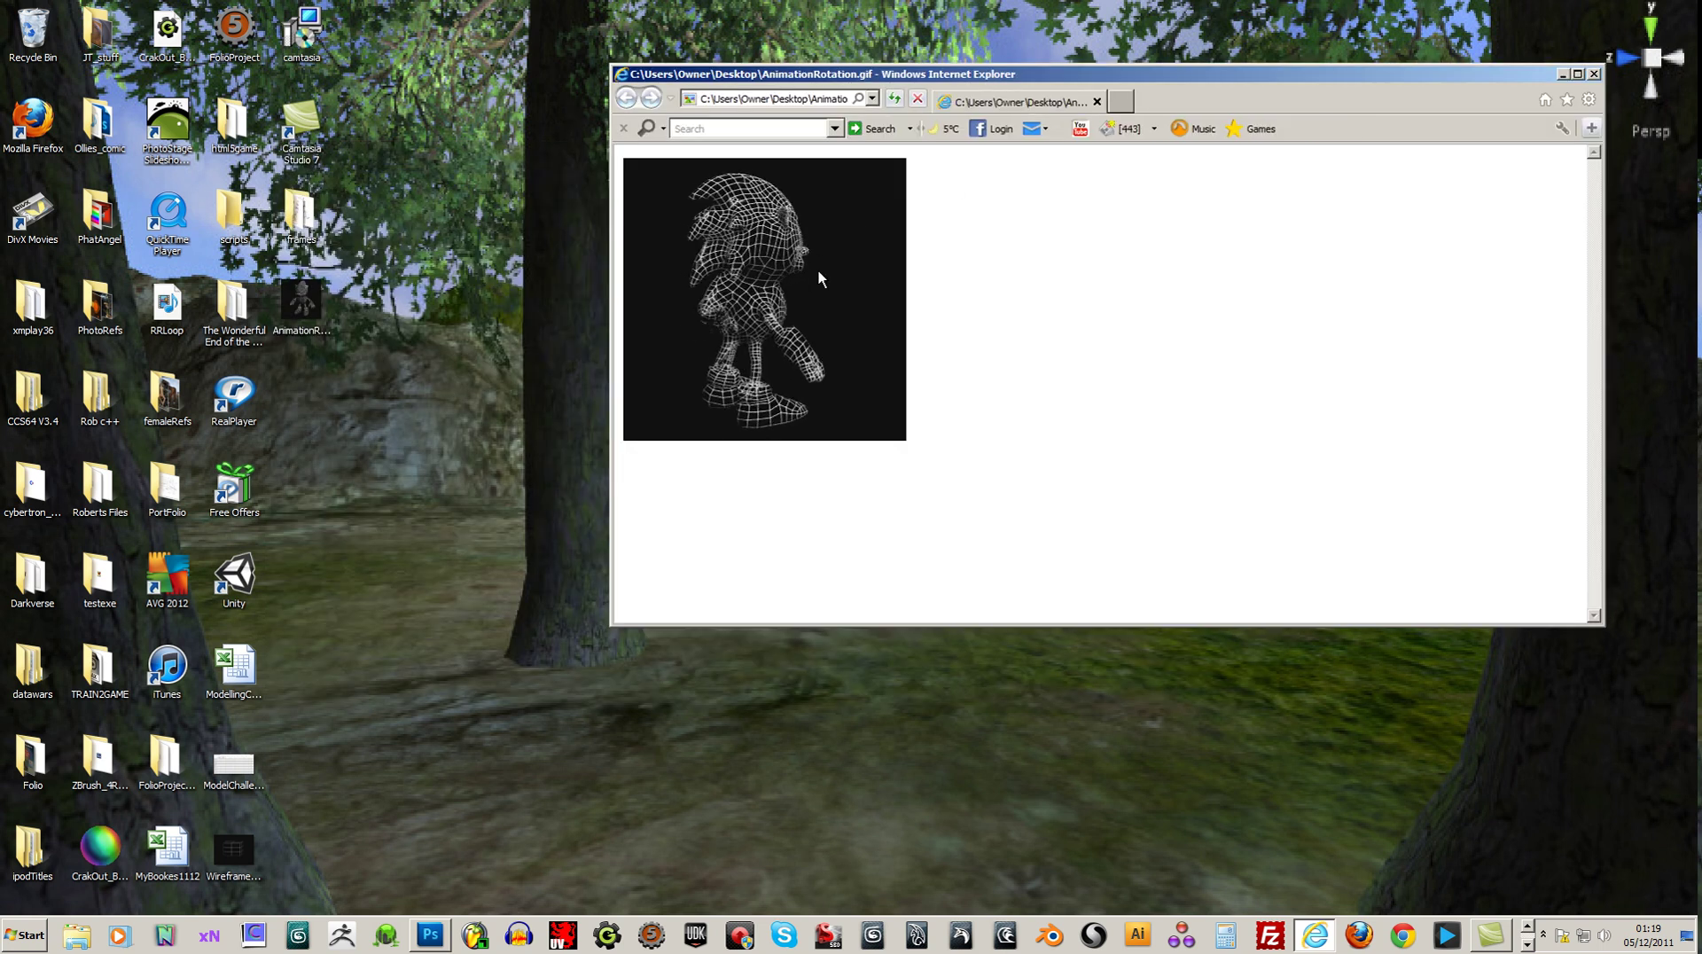